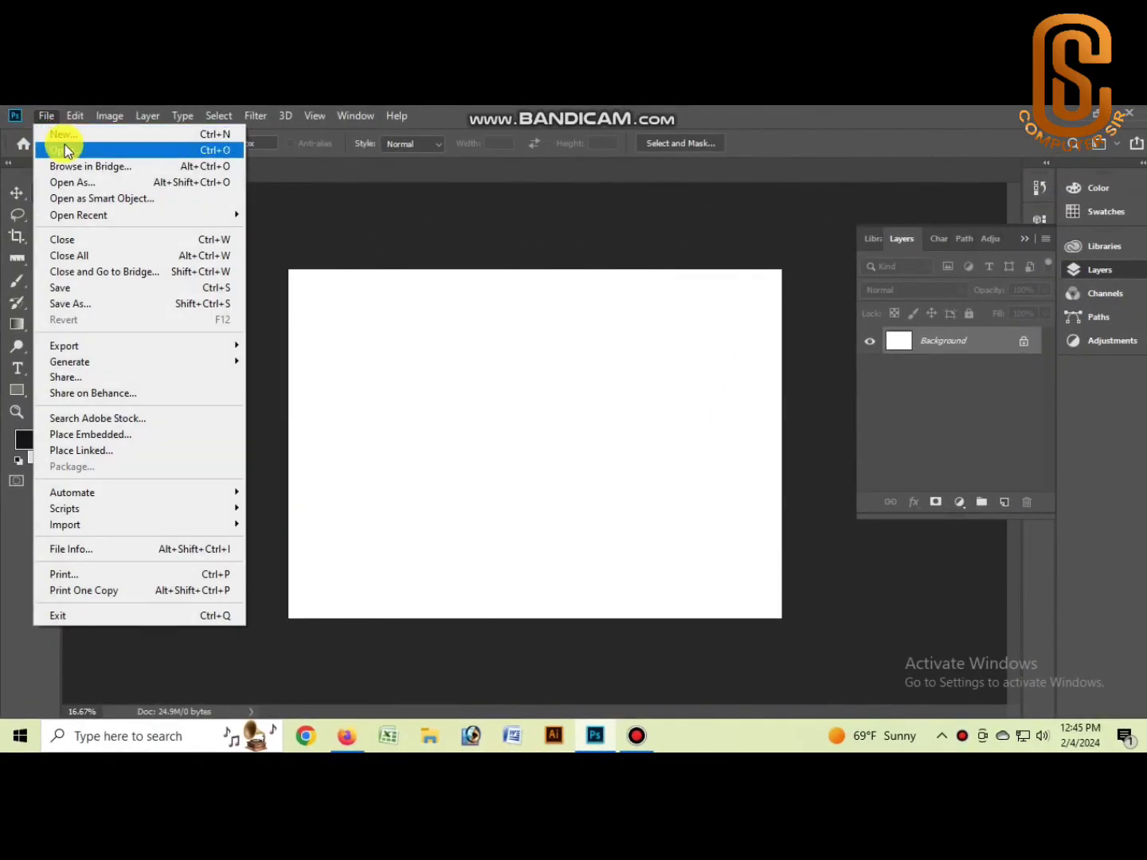
Step: Open pngtree-table-top-table-pattern-green-image_785904.jpg and marquee-select the whole image
{"action": "left_click", "coordinate": [68, 149]}
{"action": "left_click", "coordinate": [557, 264]}
{"action": "left_click", "coordinate": [672, 573]}
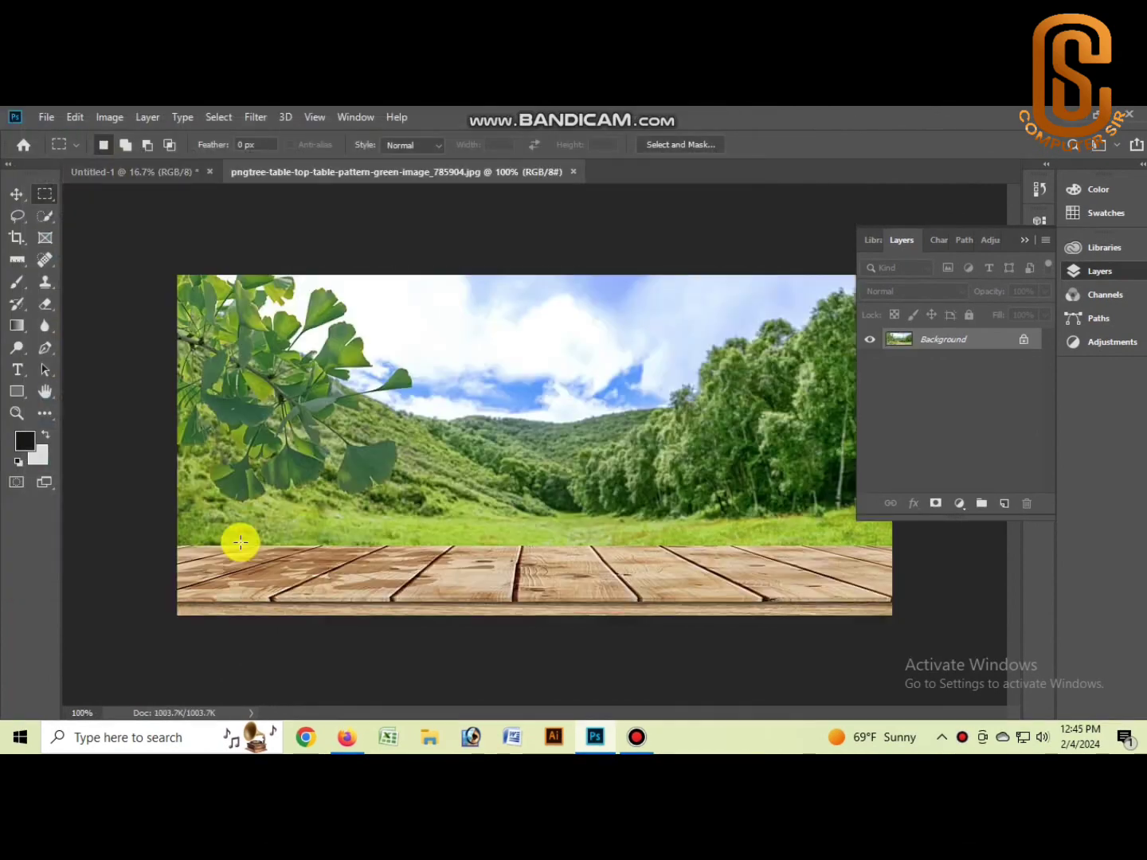
{"action": "scroll", "coordinate": [502, 463], "scroll_direction": "down", "scroll_amount": 2}
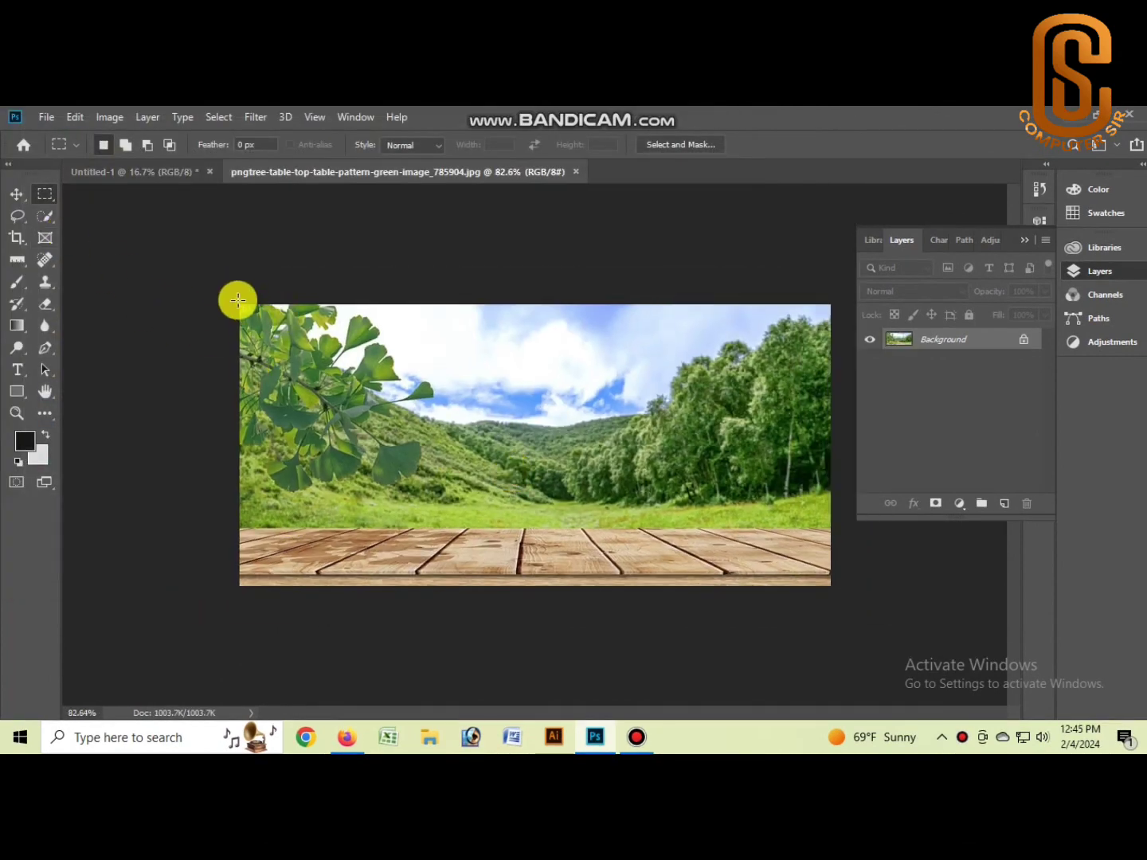
{"action": "left_click_drag", "start_coordinate": [237, 301], "coordinate": [833, 626]}
Step: Cut the table photo, paste it into Untitled-1, then enlarge and lower it
{"action": "left_click", "coordinate": [76, 118]}
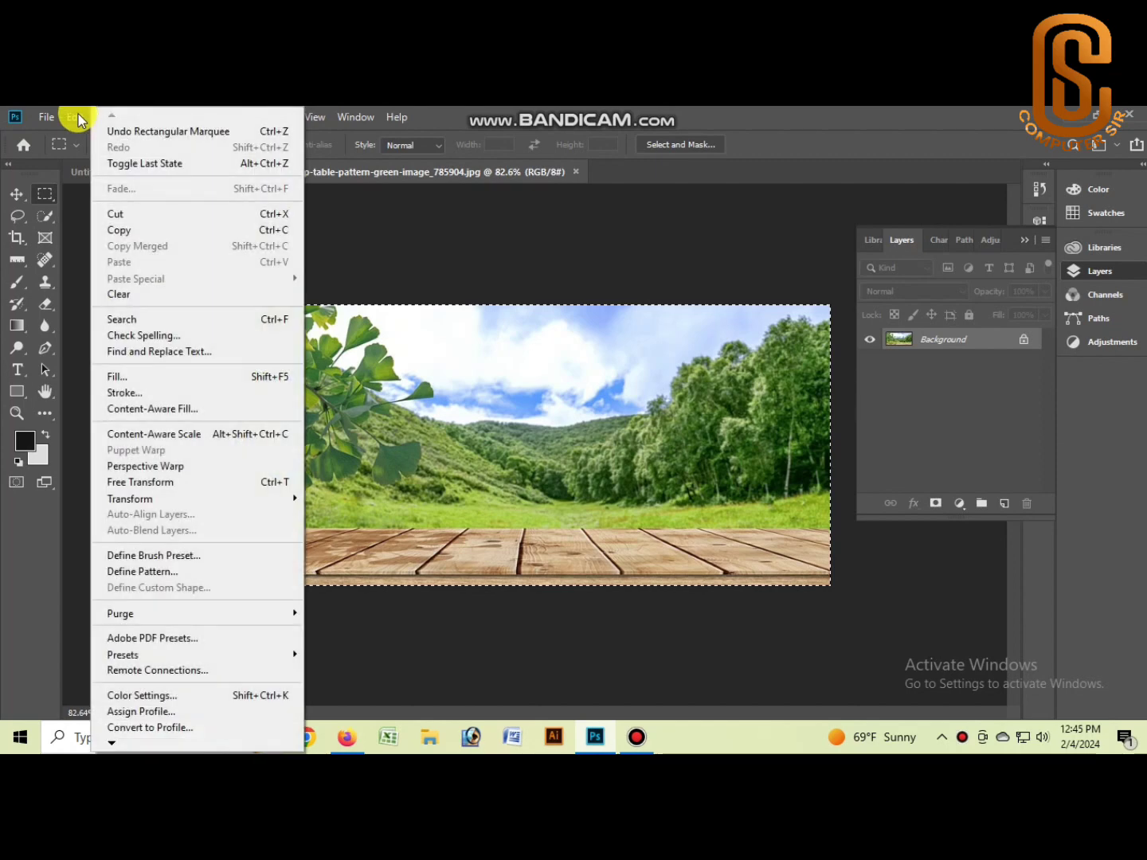
{"action": "left_click", "coordinate": [120, 215]}
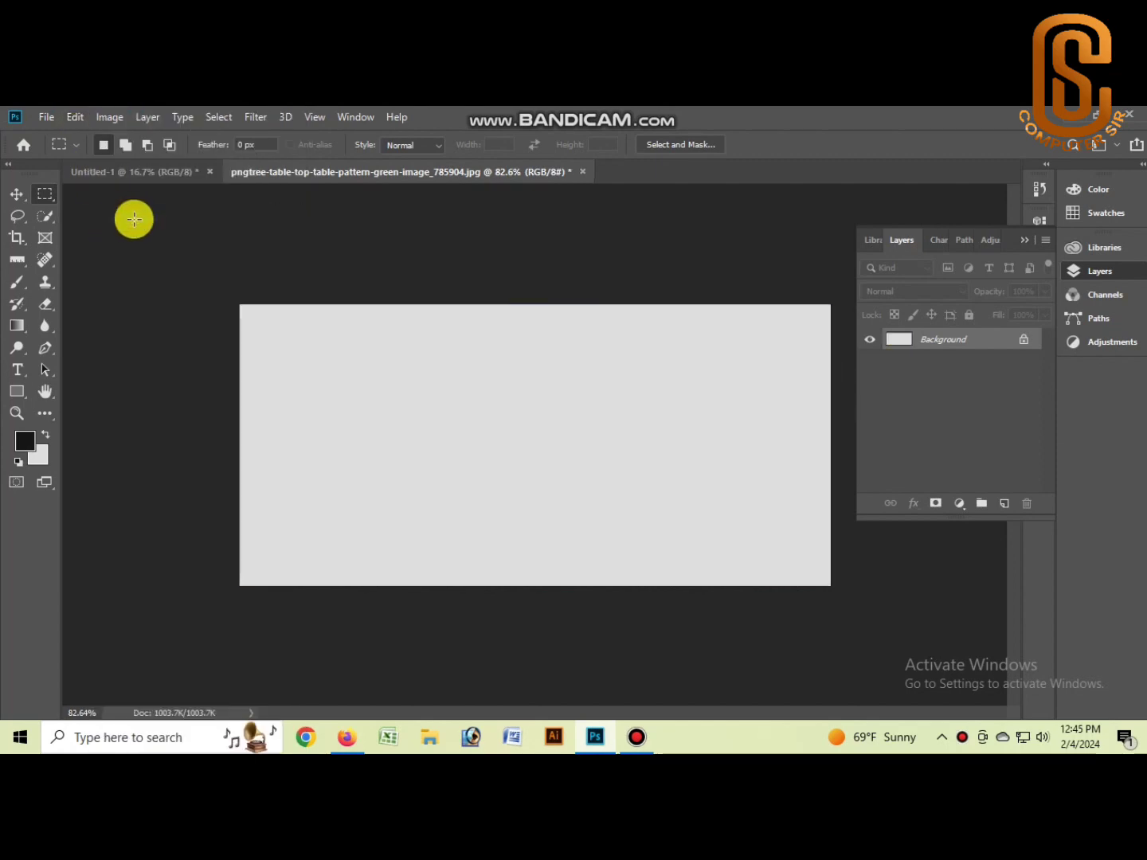
{"action": "left_click", "coordinate": [141, 171]}
{"action": "left_click", "coordinate": [76, 118]}
{"action": "left_click", "coordinate": [120, 259]}
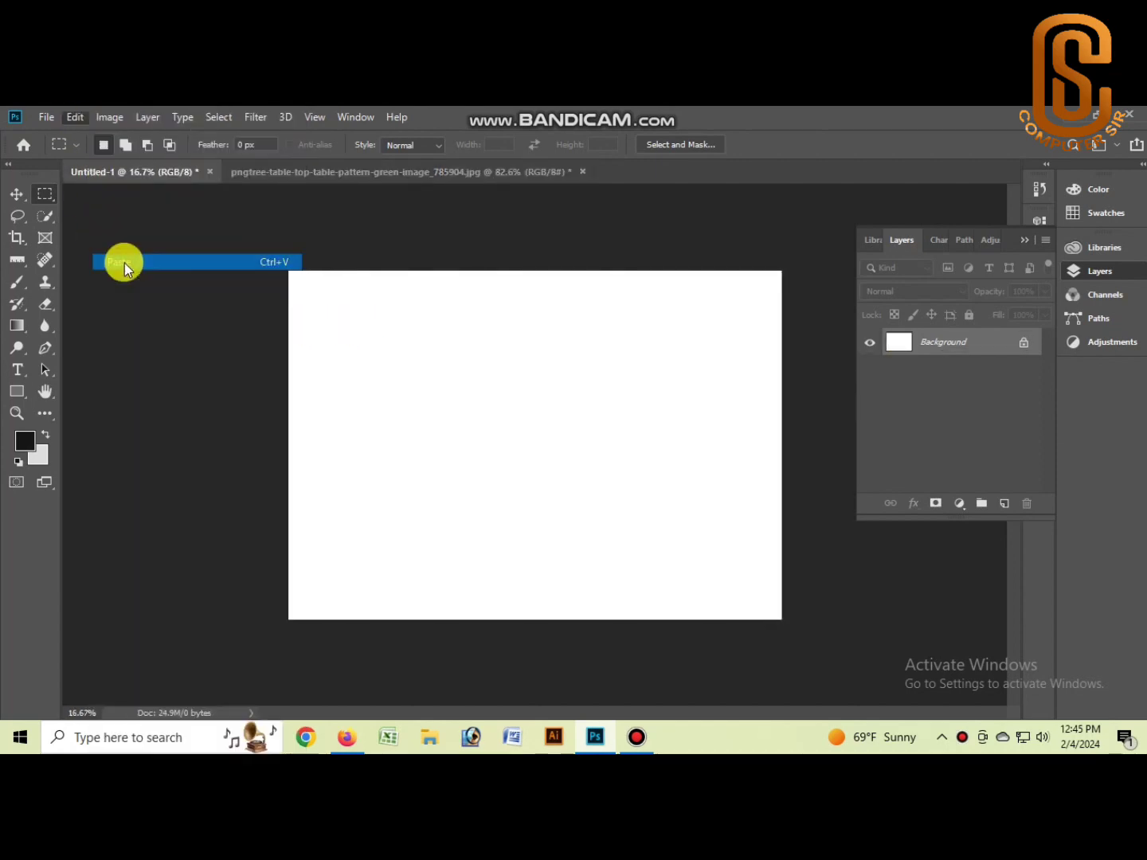
{"action": "key", "text": "ctrl+t"}
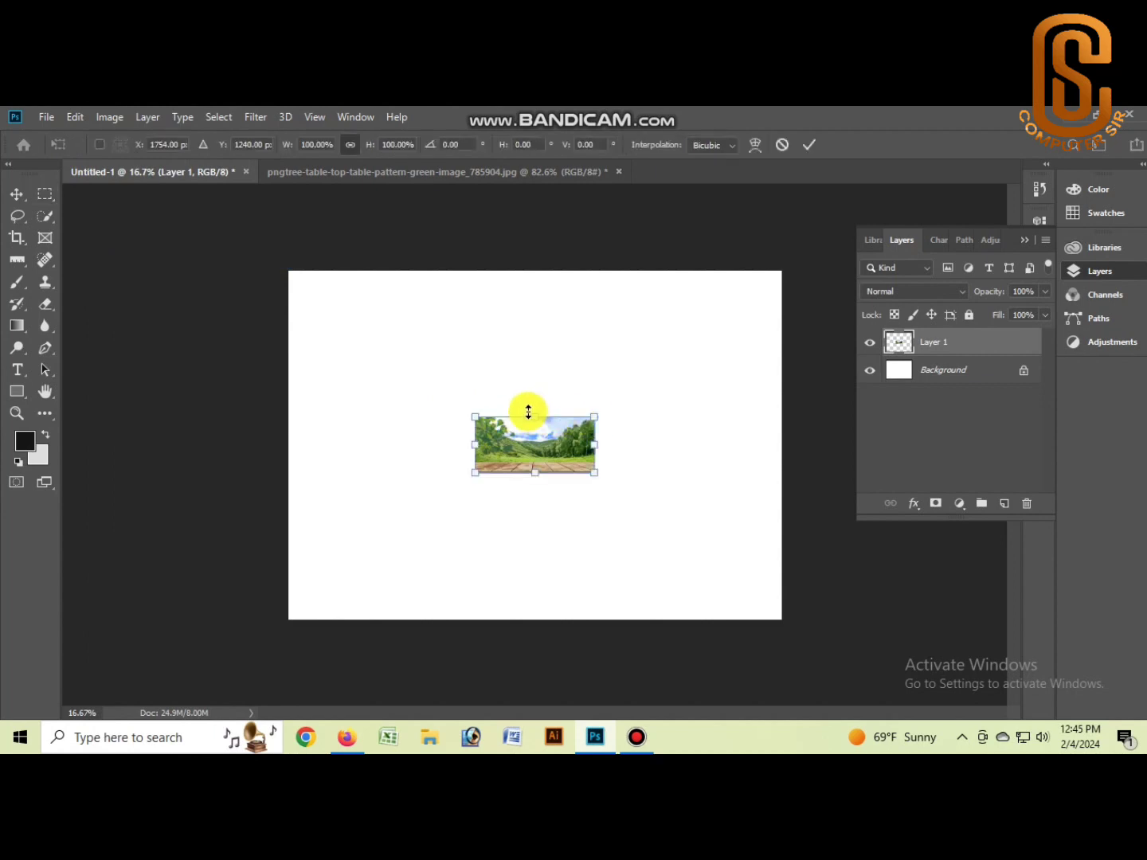
{"action": "left_click_drag", "start_coordinate": [527, 412], "coordinate": [527, 276]}
{"action": "left_click_drag", "start_coordinate": [530, 378], "coordinate": [528, 516]}
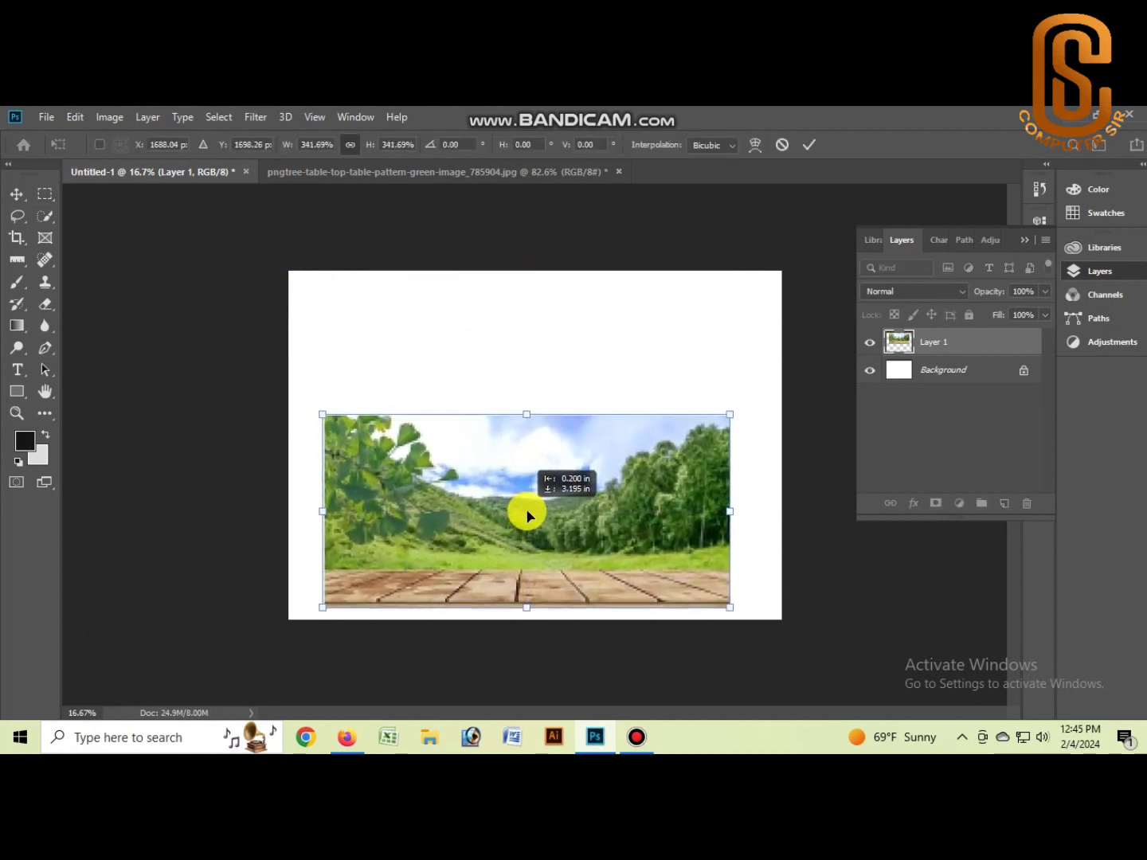
{"action": "key", "text": "Return"}
Step: Delete the sky and hills, then stretch the wooden tabletop strip across the canvas bottom
{"action": "key", "text": "m"}
{"action": "left_click_drag", "start_coordinate": [288, 360], "coordinate": [762, 563]}
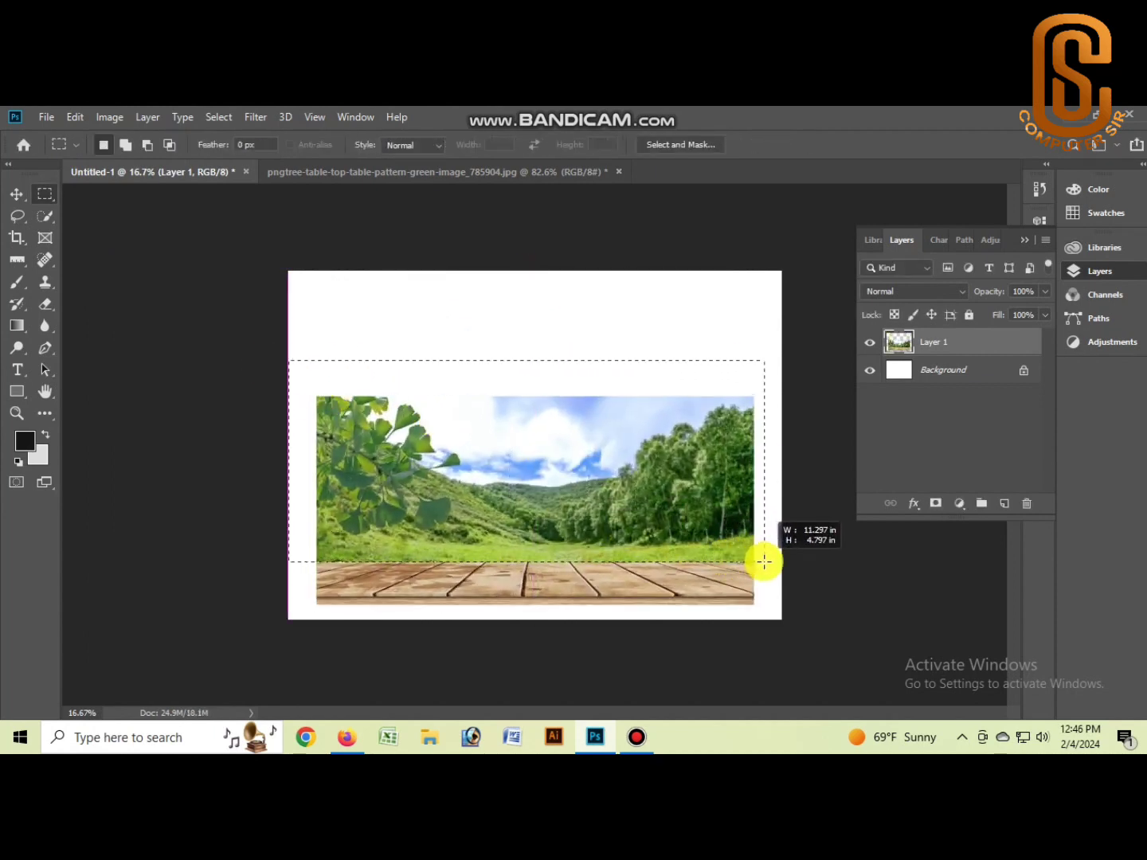
{"action": "key", "text": "Delete"}
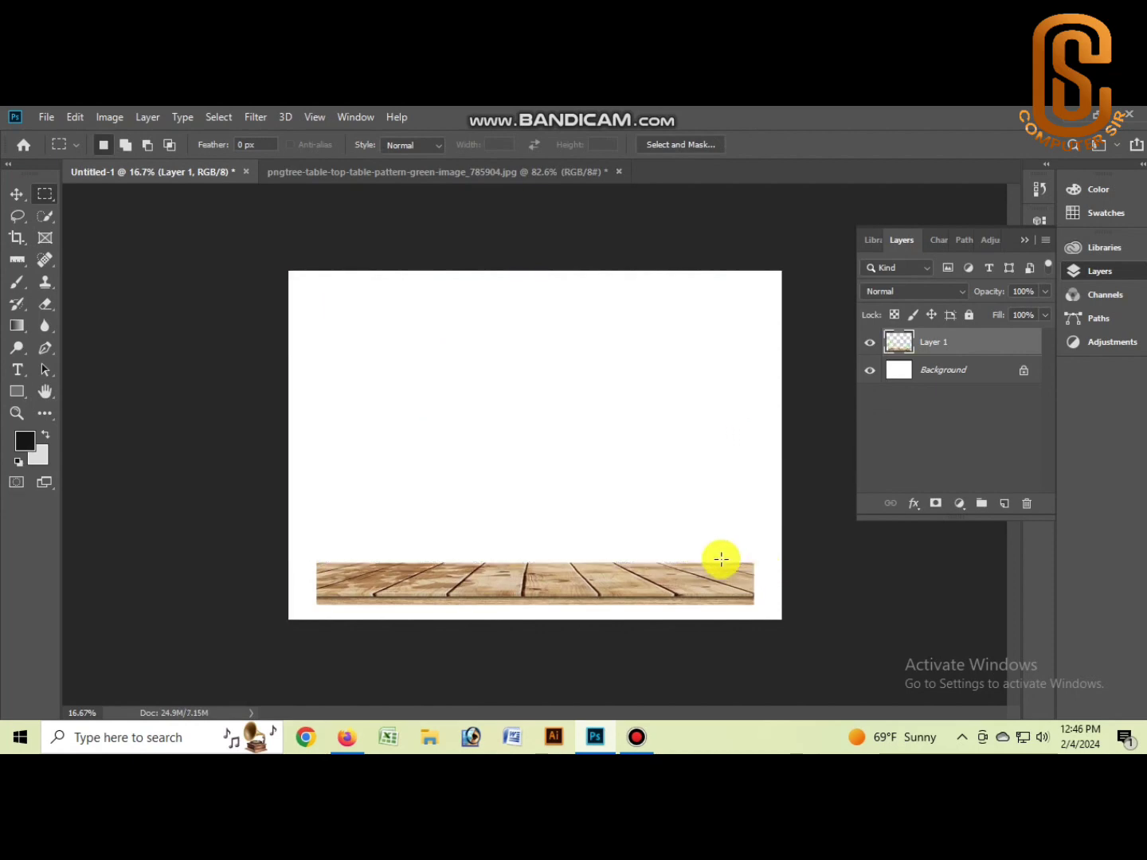
{"action": "key", "text": "ctrl+t"}
{"action": "left_click_drag", "start_coordinate": [541, 559], "coordinate": [540, 533]}
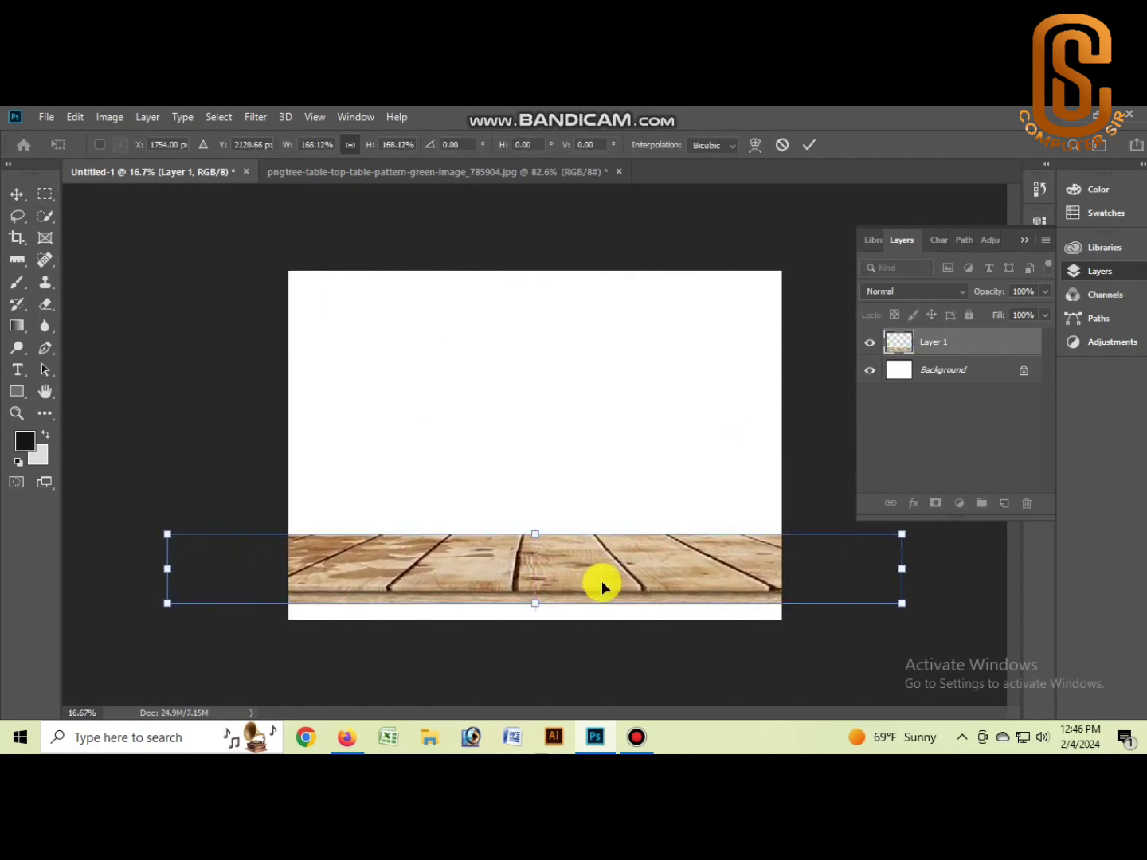
{"action": "left_click_drag", "start_coordinate": [601, 586], "coordinate": [601, 599]}
{"action": "mouse_move", "coordinate": [542, 550]}
{"action": "left_mouse_down"}
{"action": "mouse_move", "coordinate": [542, 524]}
{"action": "mouse_move", "coordinate": [538, 538]}
{"action": "left_mouse_up"}
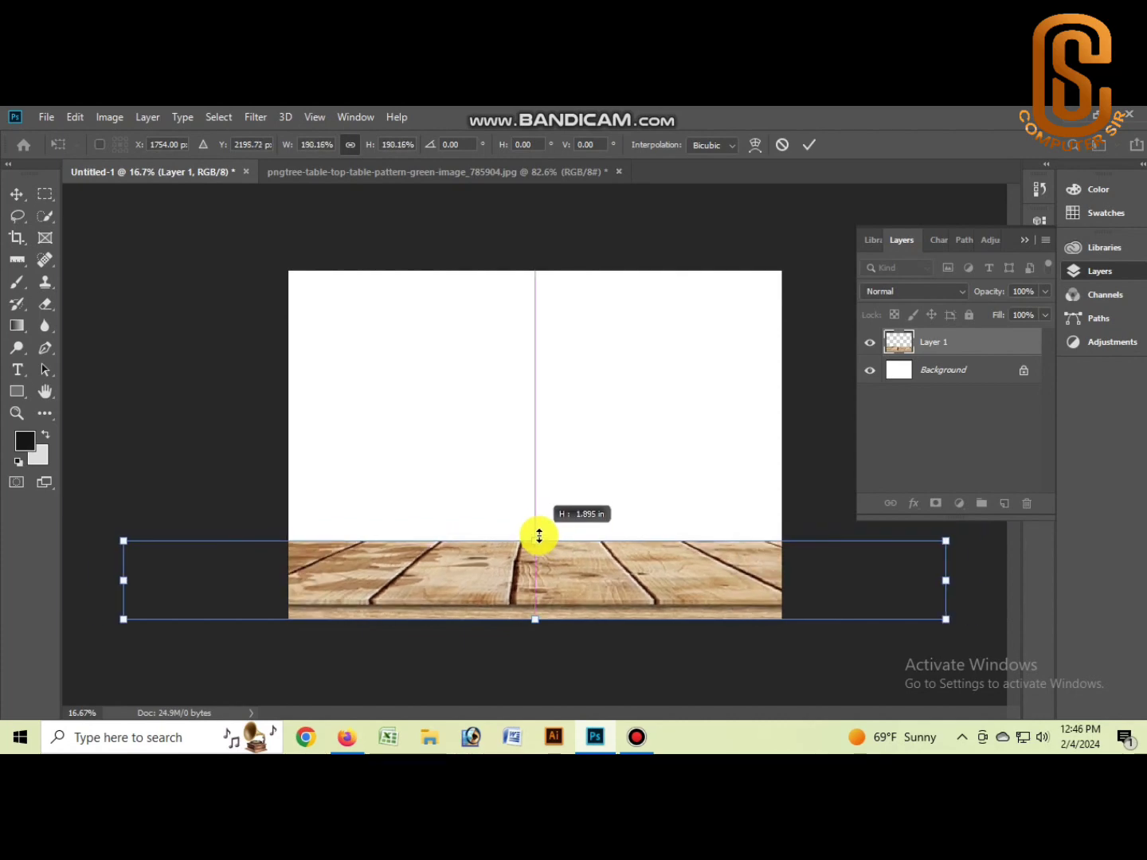
{"action": "key", "text": "Return"}
Step: Open Apple Tree.jpg and select the entire image
{"action": "key", "text": "m"}
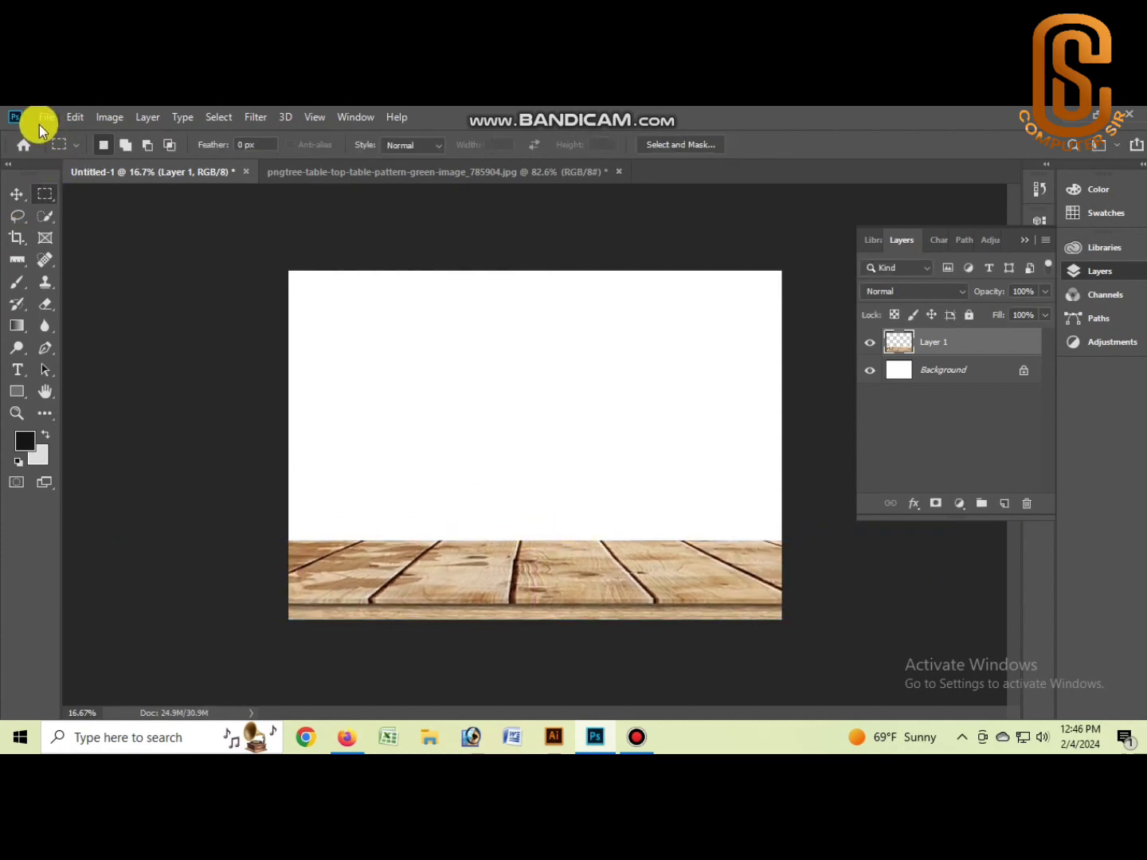
{"action": "left_click", "coordinate": [43, 118]}
{"action": "left_click", "coordinate": [68, 155]}
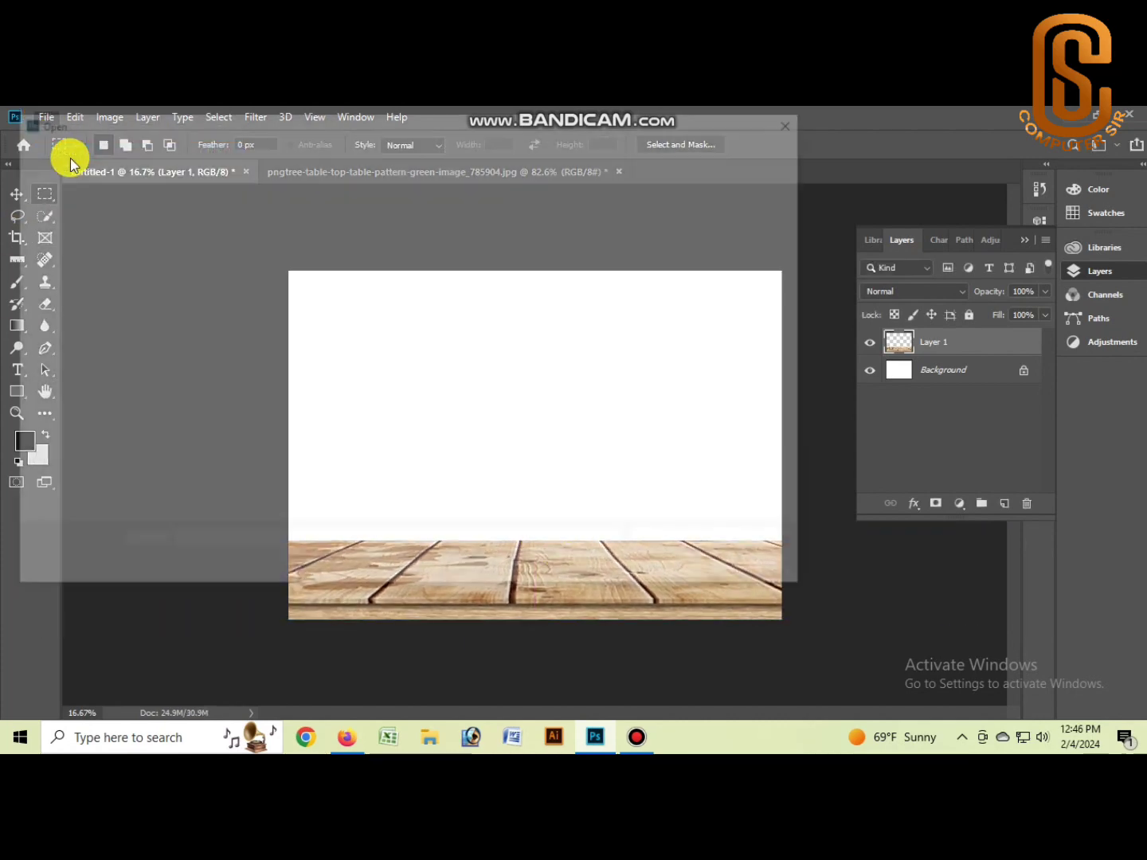
{"action": "left_click", "coordinate": [295, 239]}
{"action": "left_click", "coordinate": [677, 573]}
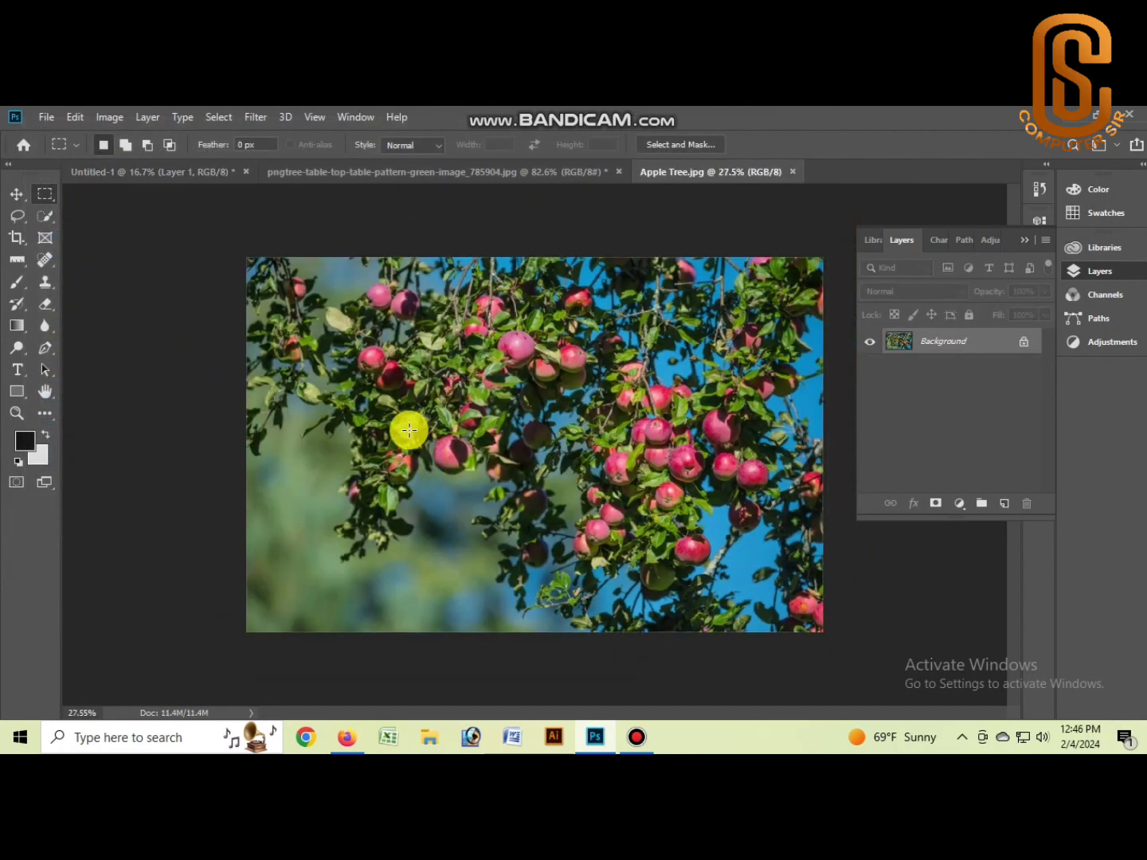
{"action": "left_click_drag", "start_coordinate": [246, 257], "coordinate": [853, 690]}
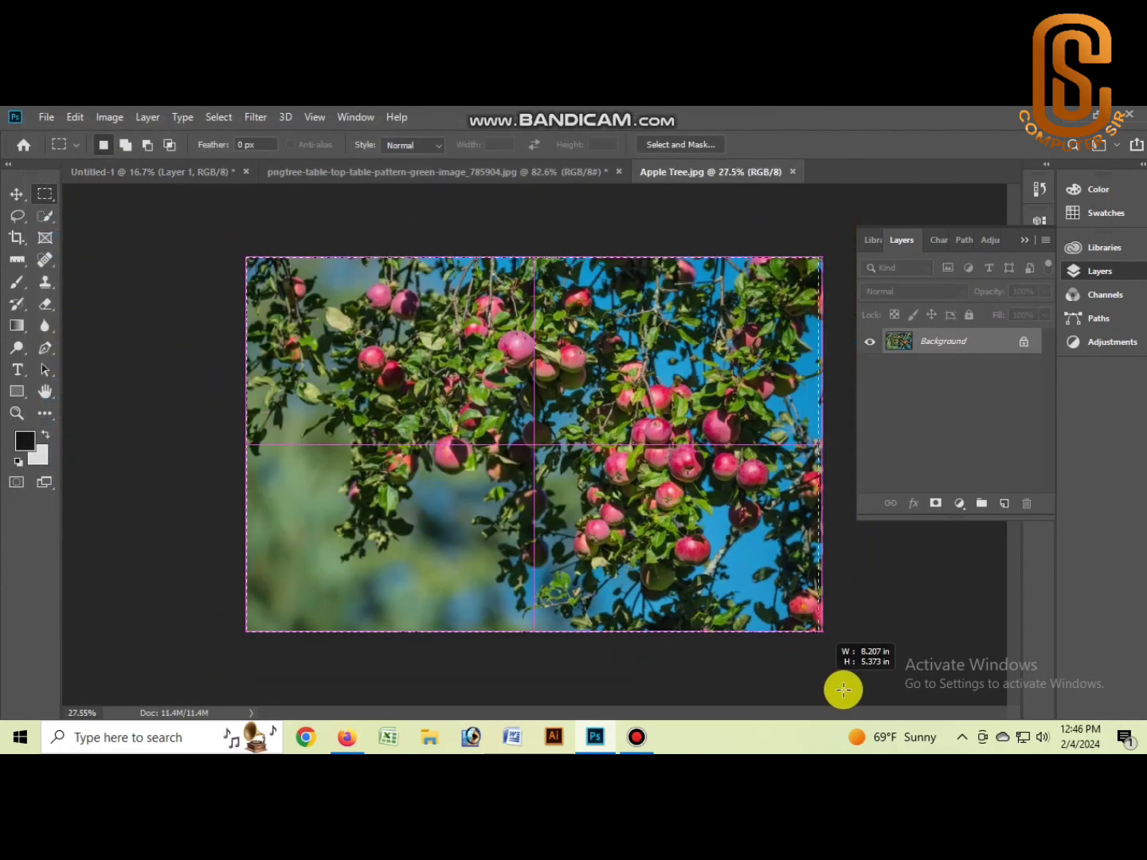
Step: Cut the apple tree, paste it into Untitled-1, and scale it to the canvas width
{"action": "left_click", "coordinate": [74, 118]}
{"action": "left_click", "coordinate": [120, 212]}
{"action": "left_click", "coordinate": [147, 171]}
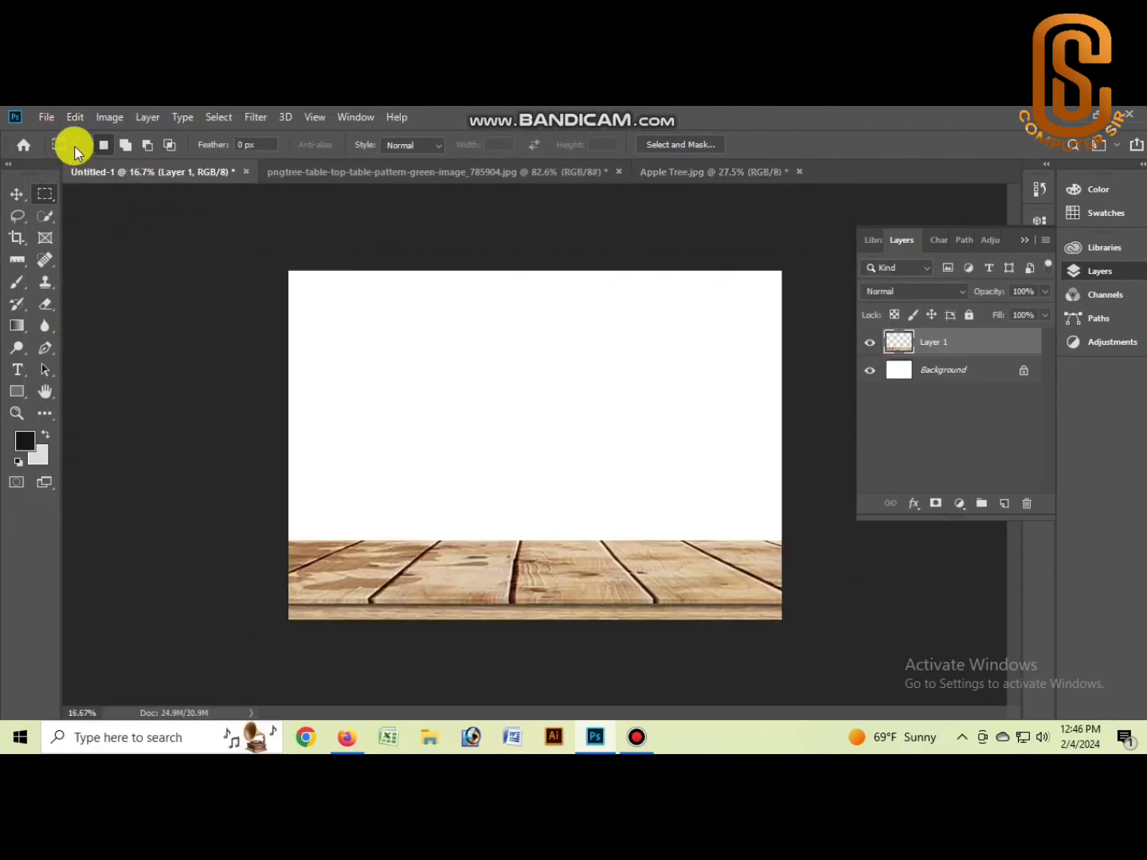
{"action": "left_click", "coordinate": [76, 117]}
{"action": "left_click", "coordinate": [128, 259]}
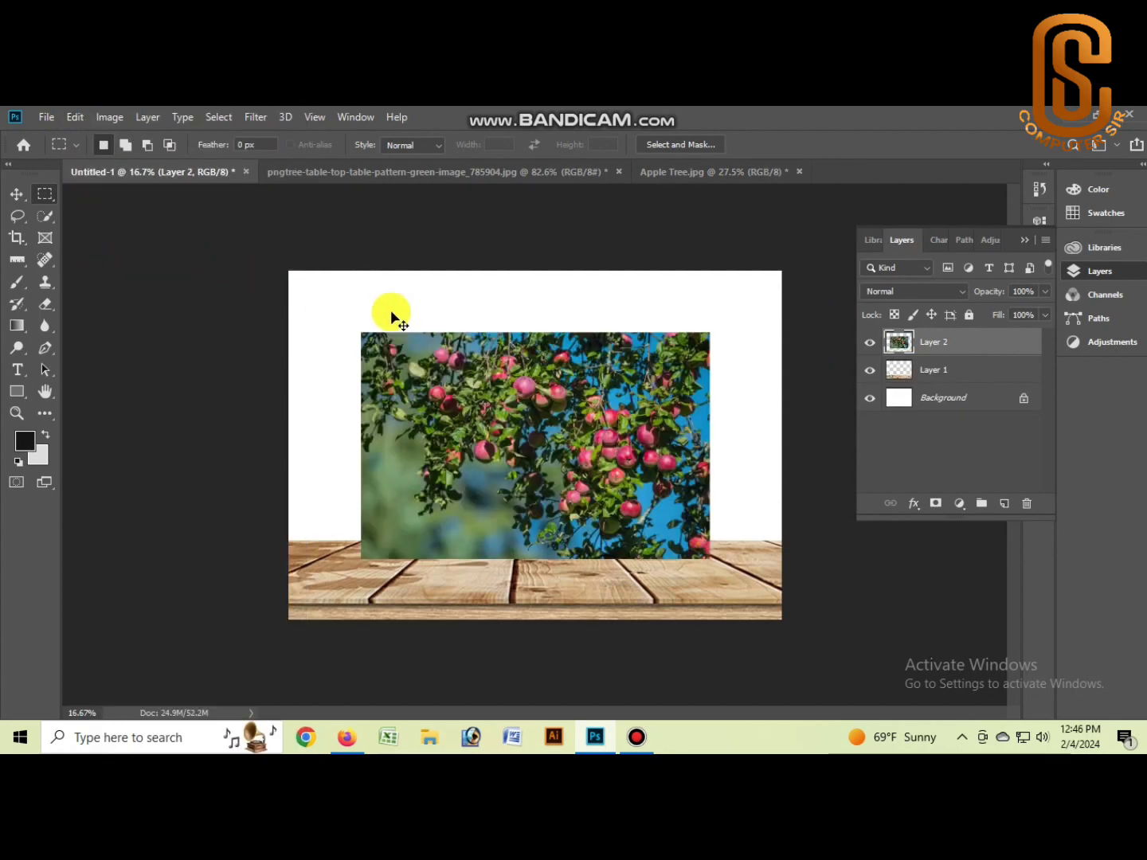
{"action": "key", "text": "ctrl+t"}
{"action": "left_click_drag", "start_coordinate": [533, 333], "coordinate": [507, 247]}
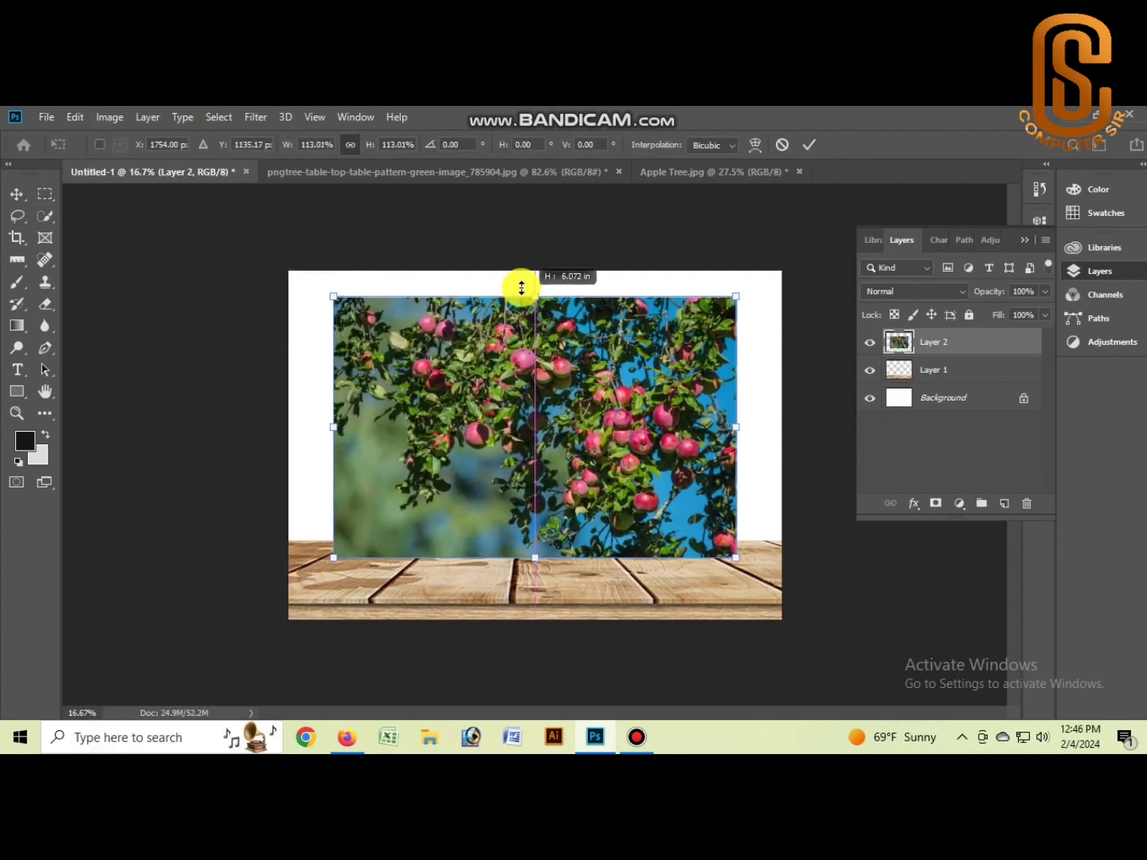
{"action": "left_click_drag", "start_coordinate": [548, 413], "coordinate": [550, 425]}
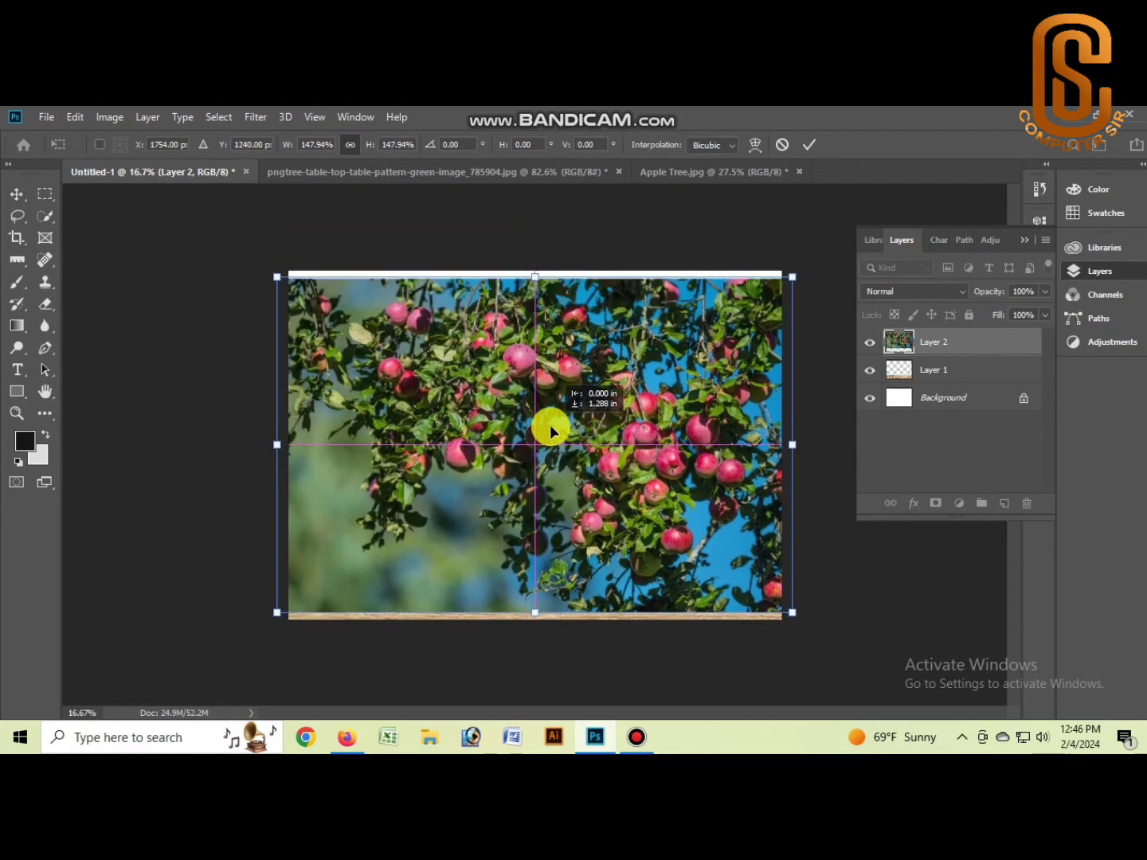
{"action": "left_click_drag", "start_coordinate": [535, 277], "coordinate": [529, 263]}
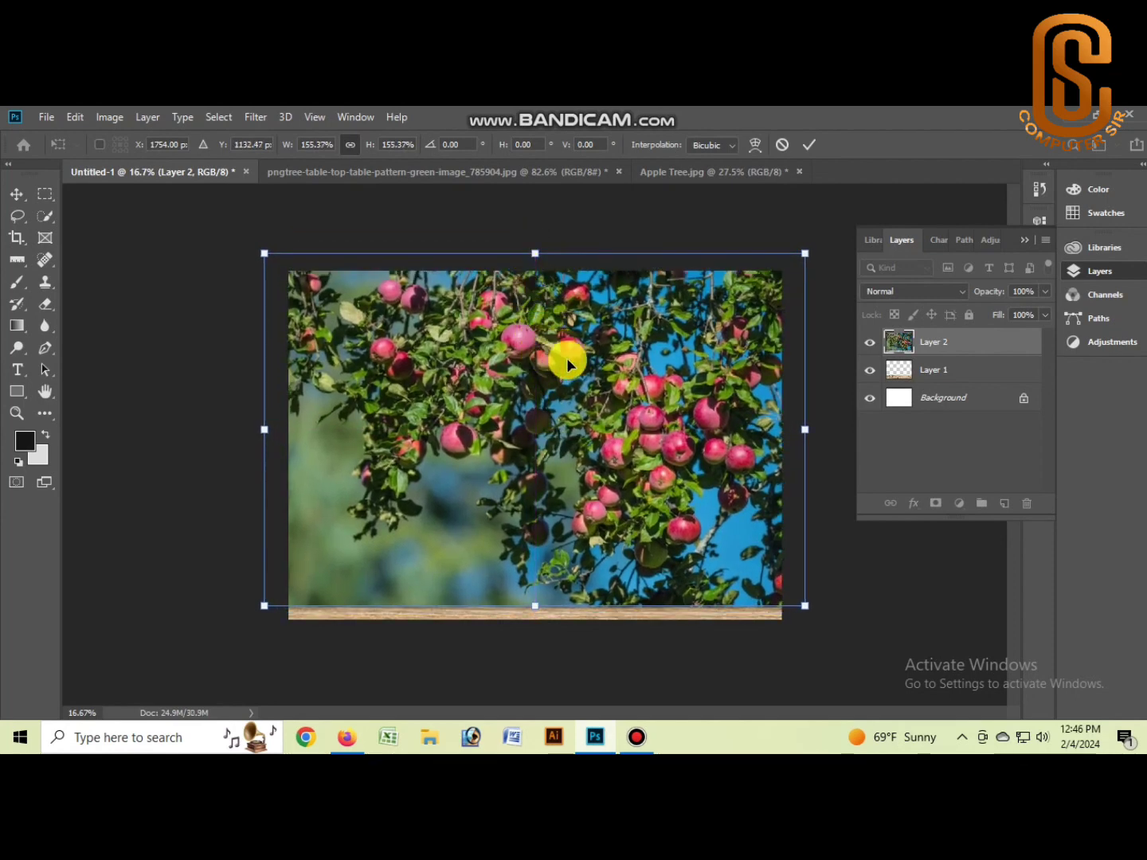
Step: Move the table layer in front of the apple tree and resize the tree to cover the canvas
{"action": "left_click", "coordinate": [915, 369]}
{"action": "left_click_drag", "start_coordinate": [930, 368], "coordinate": [934, 376]}
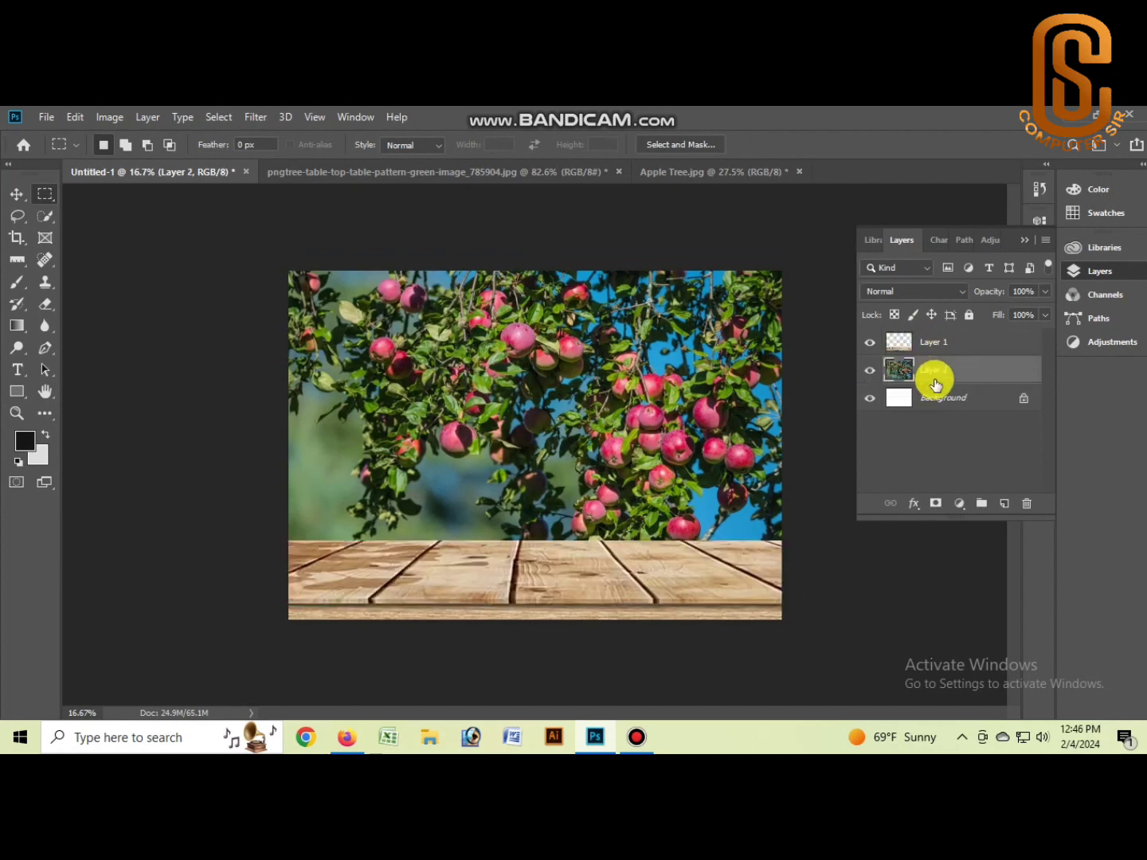
{"action": "key", "text": "ctrl+t"}
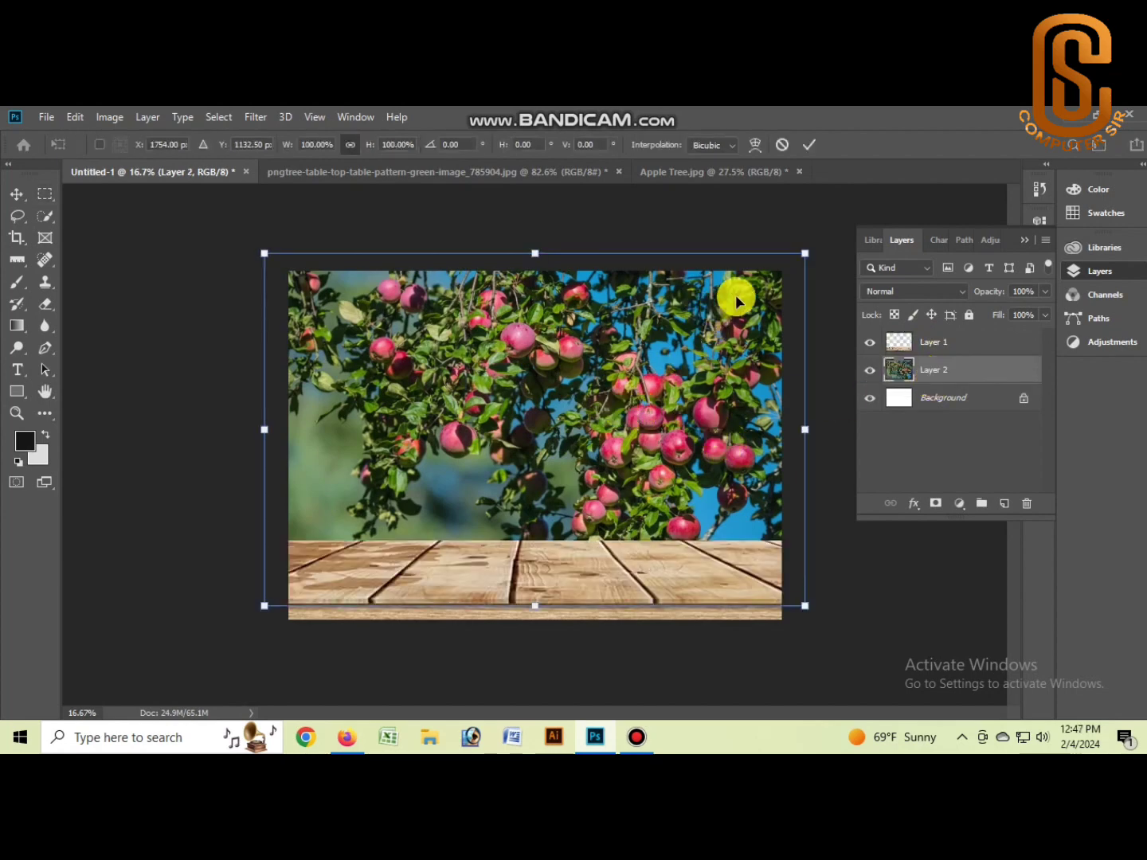
{"action": "left_click_drag", "start_coordinate": [542, 251], "coordinate": [542, 230]}
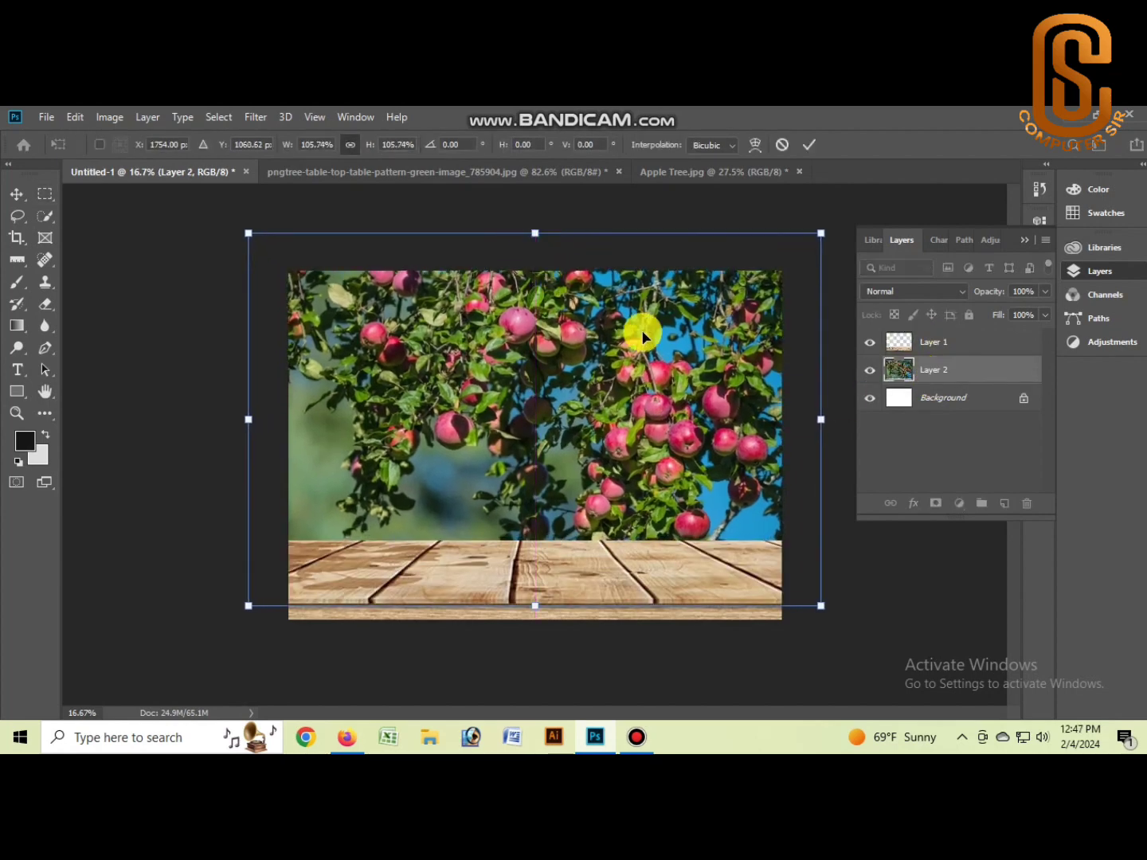
{"action": "left_click_drag", "start_coordinate": [641, 330], "coordinate": [649, 391]}
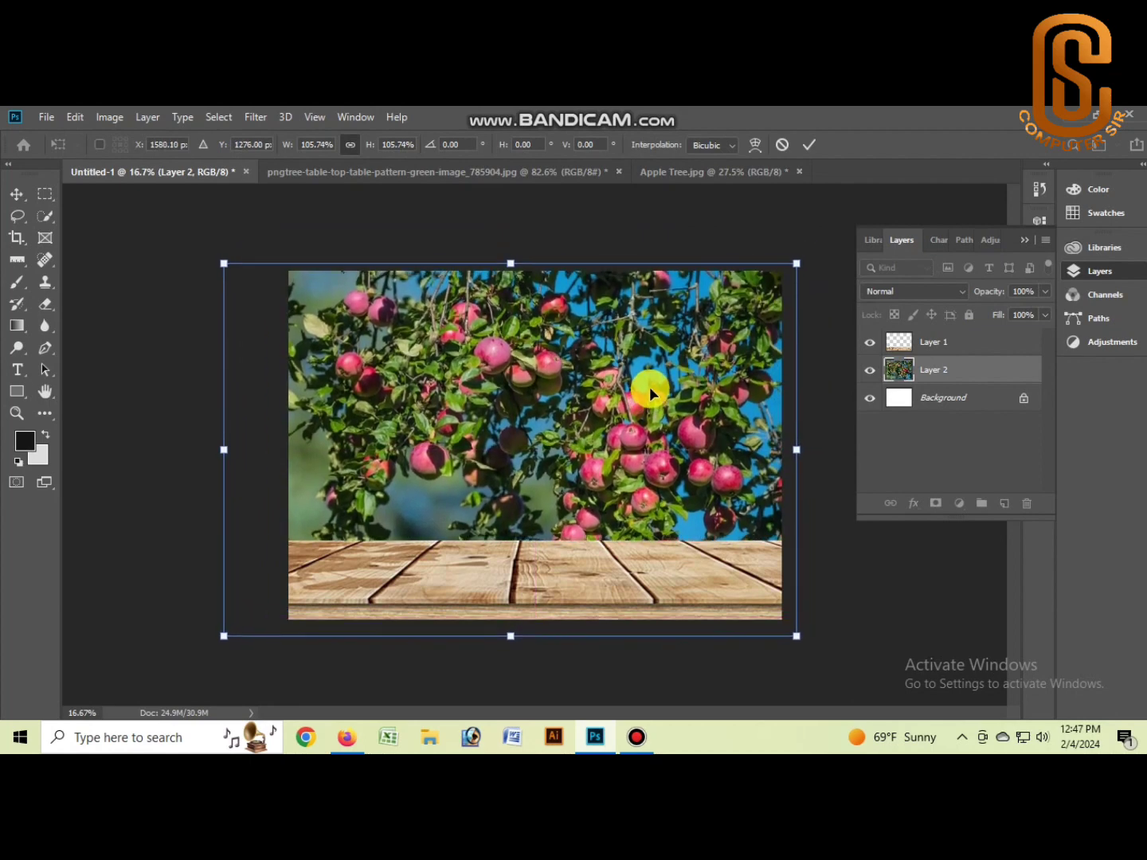
{"action": "key", "text": "m"}
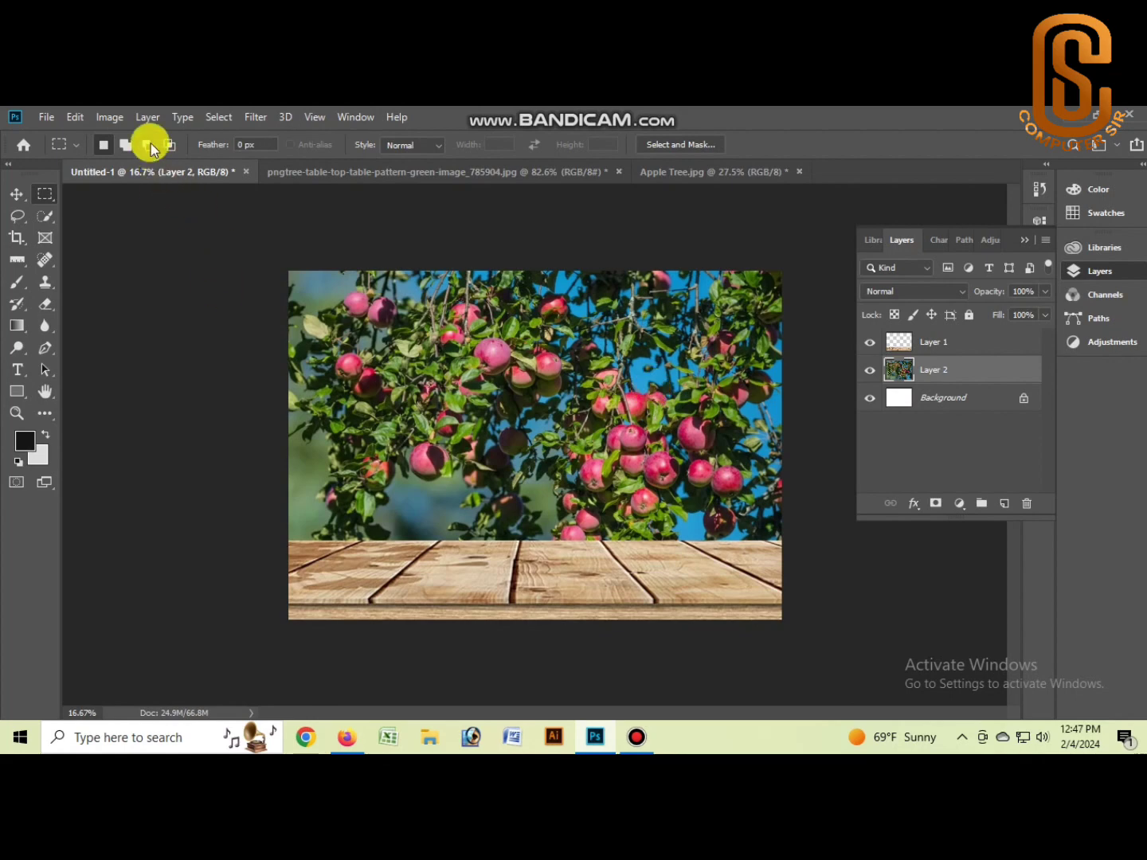
Step: Apply a 16-pixel Gaussian Blur to the apple tree layer behind the table
{"action": "left_click", "coordinate": [253, 119]}
{"action": "mouse_move", "coordinate": [269, 307]}
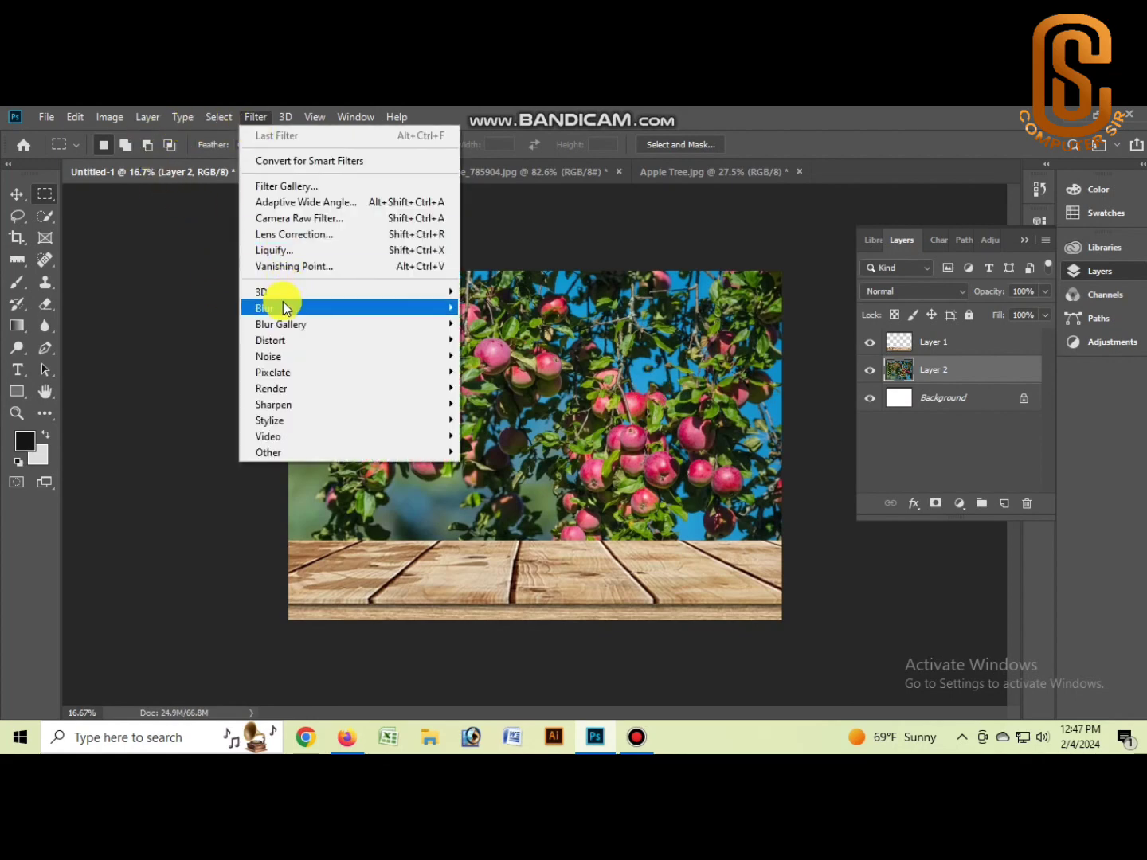
{"action": "left_click", "coordinate": [507, 372]}
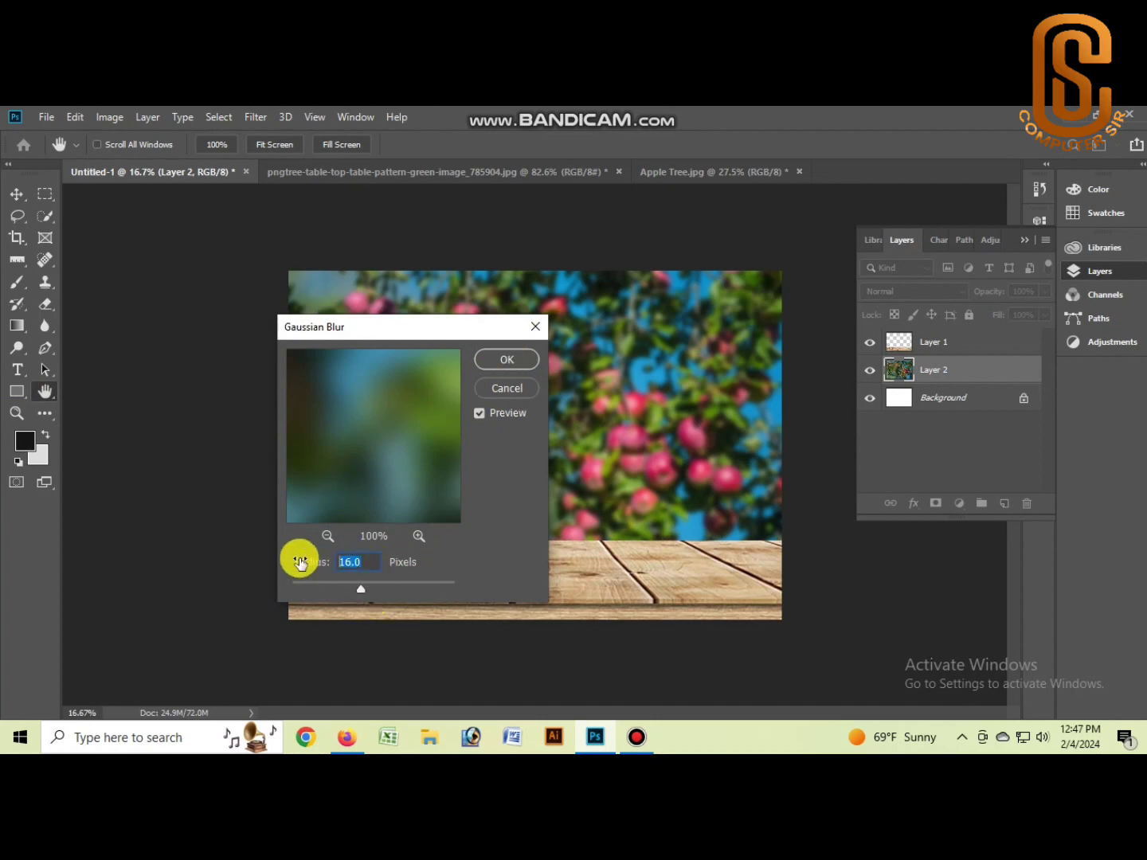
{"action": "key", "text": "Return"}
{"action": "key", "text": "m"}
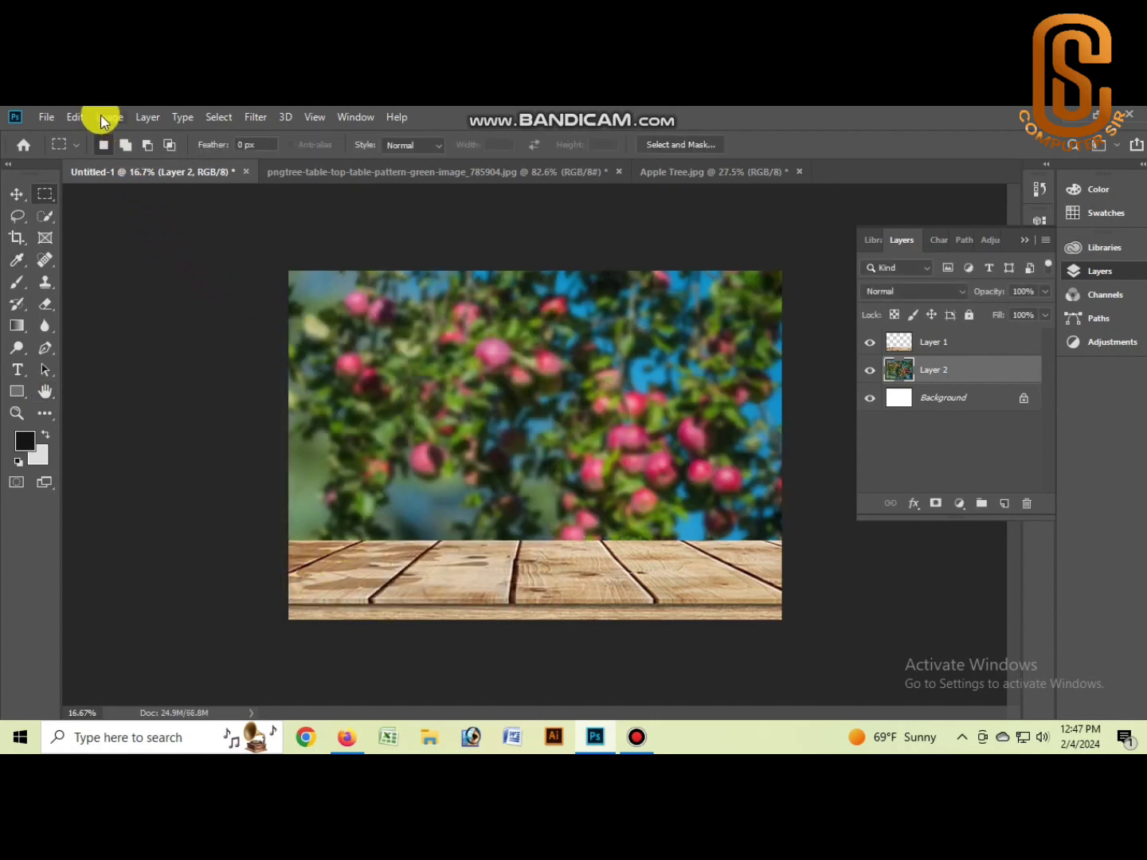
{"action": "left_click", "coordinate": [55, 118]}
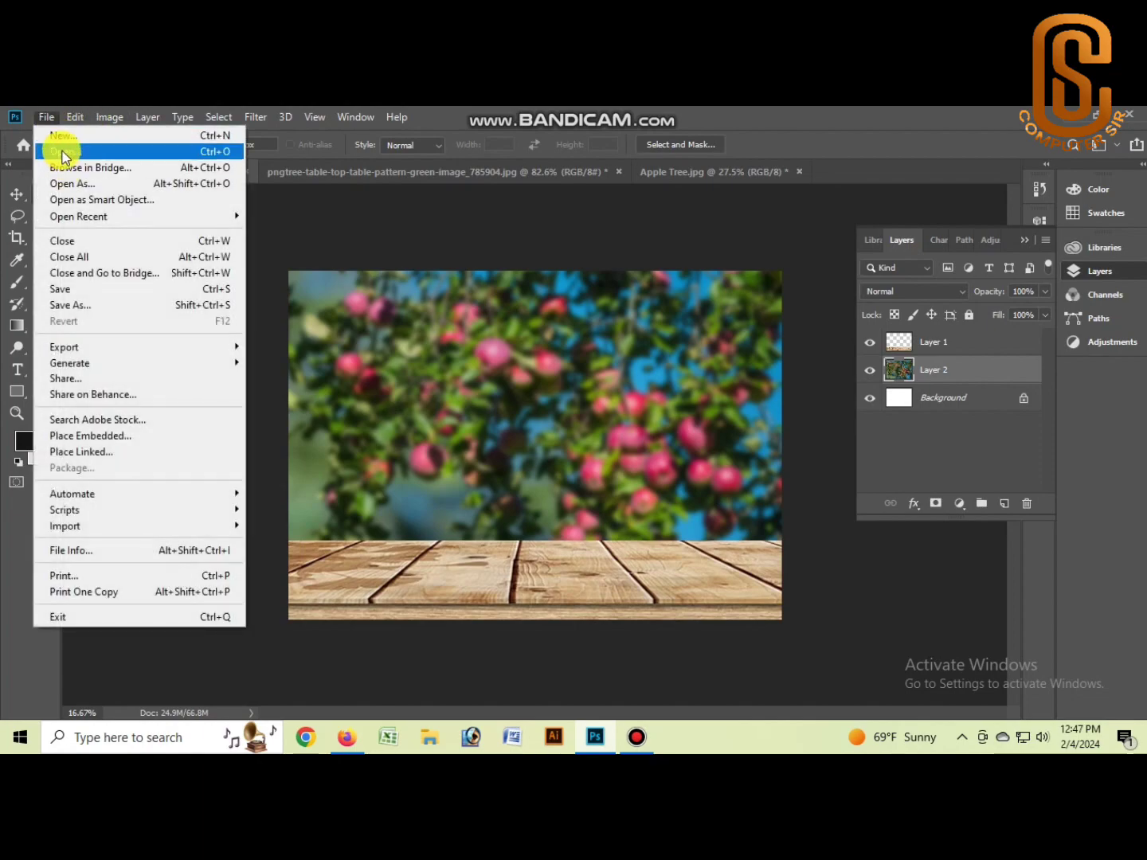
Step: Open the green apple with leaves image and select all of it
{"action": "left_click", "coordinate": [56, 147]}
{"action": "left_click", "coordinate": [475, 287]}
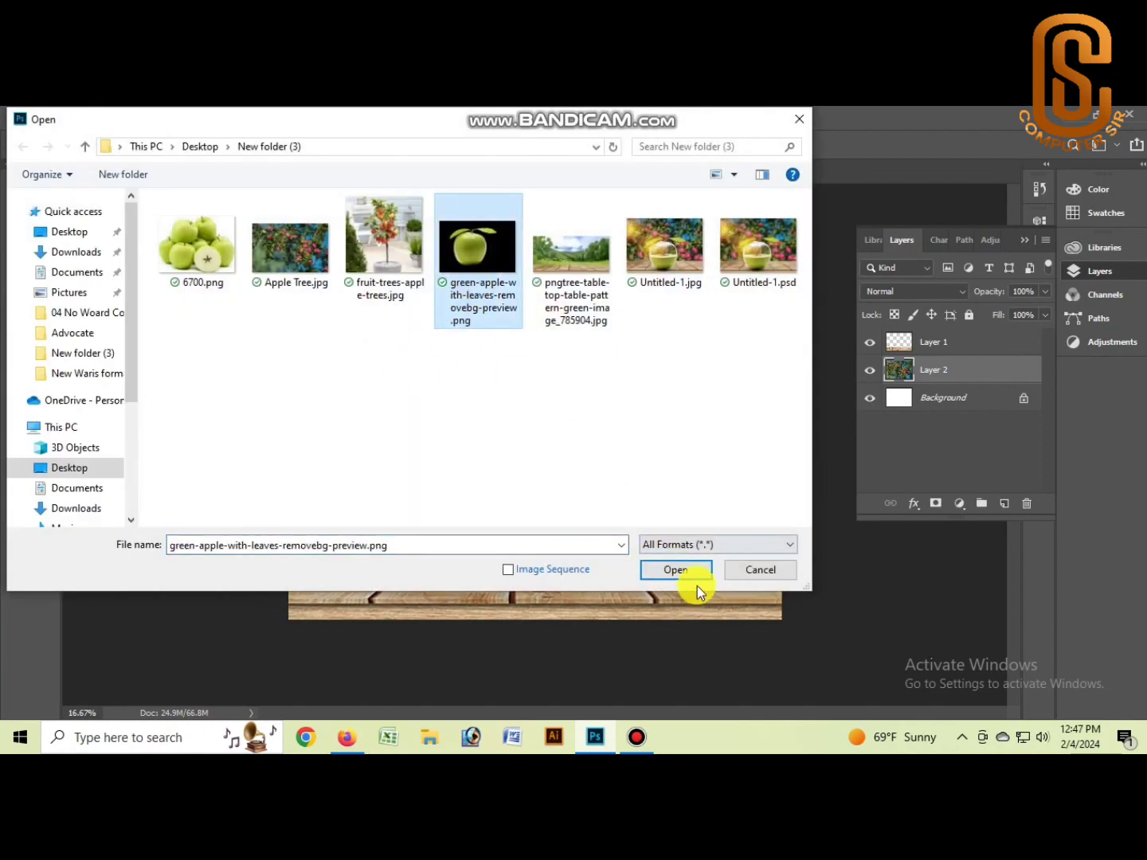
{"action": "left_click", "coordinate": [685, 568]}
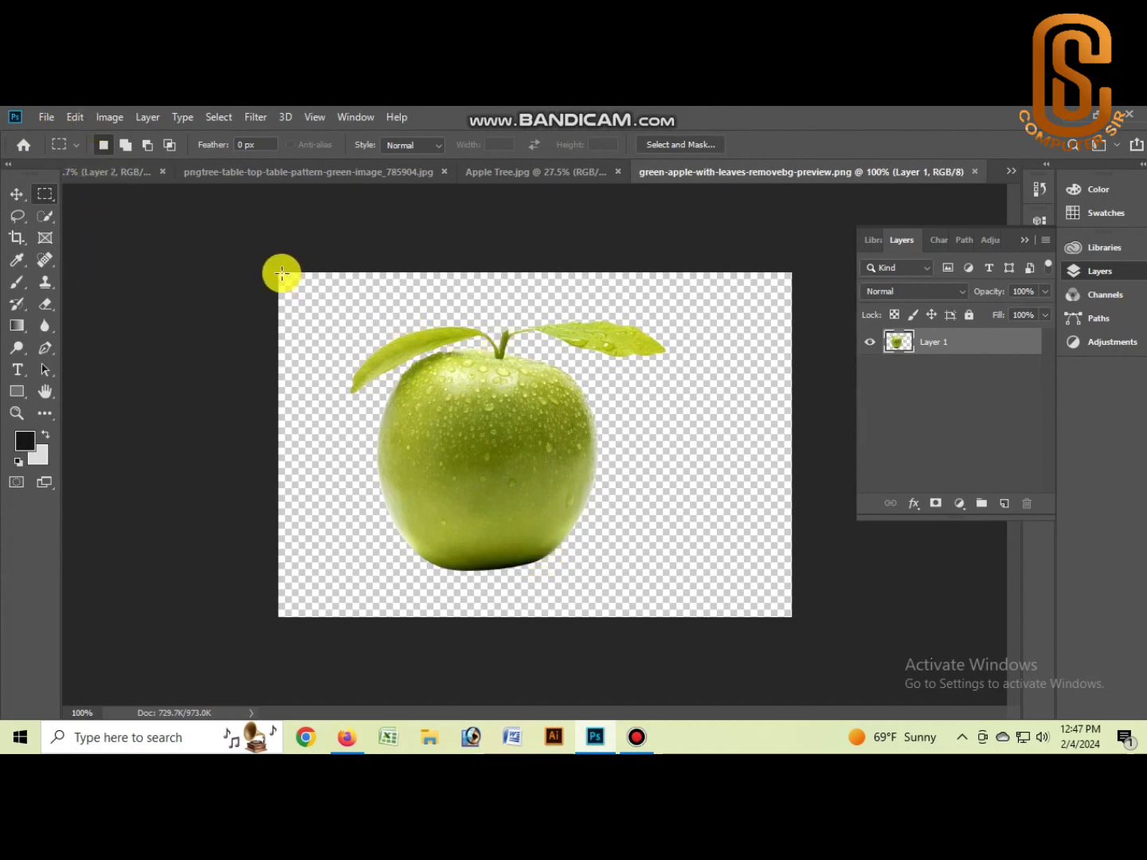
{"action": "left_click_drag", "start_coordinate": [282, 275], "coordinate": [940, 709]}
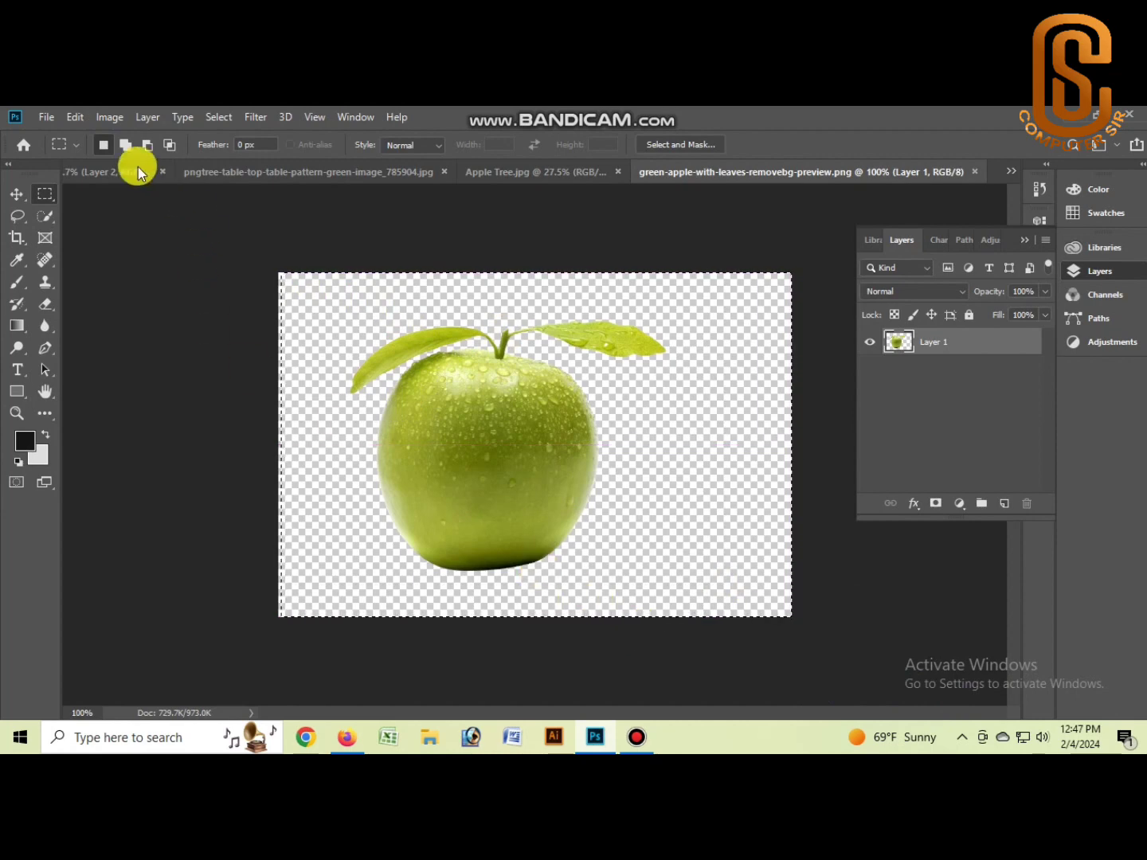
Step: Cut the apple, paste it into Untitled-1, and enlarge it
{"action": "left_click", "coordinate": [76, 117]}
{"action": "left_click", "coordinate": [127, 213]}
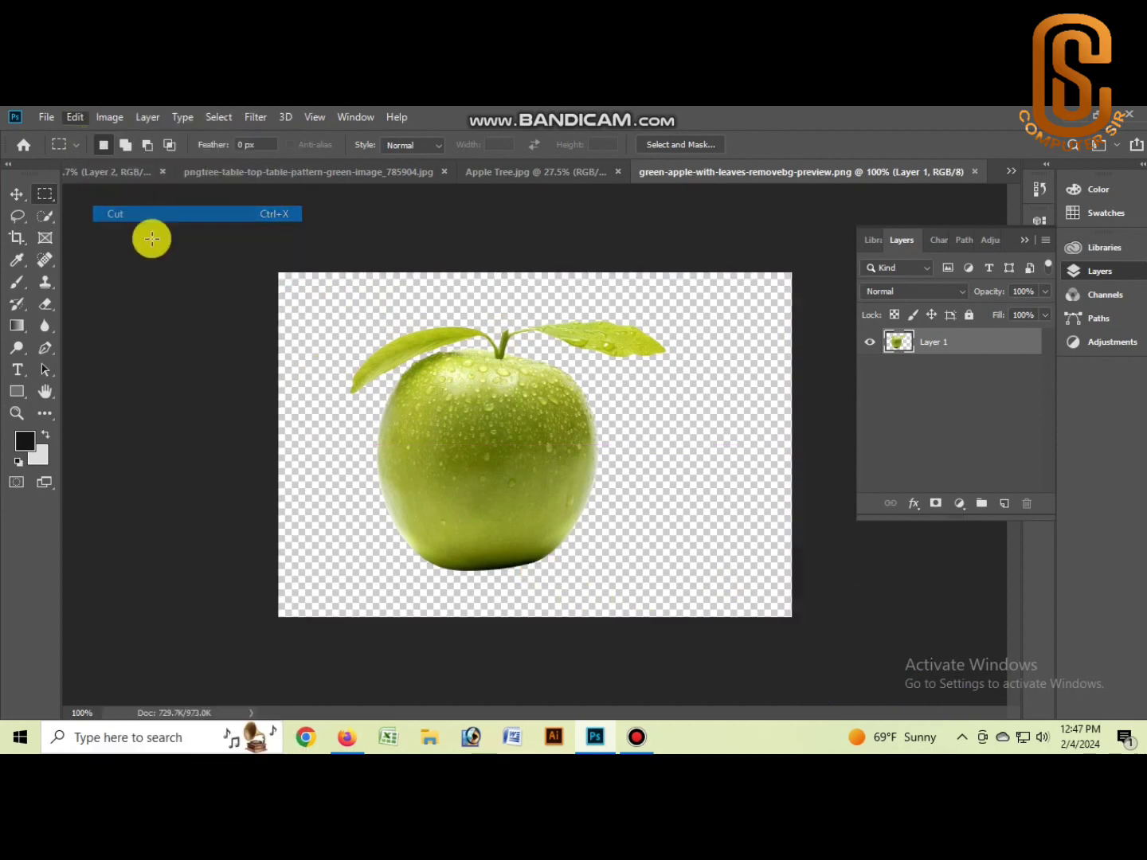
{"action": "left_click", "coordinate": [137, 172]}
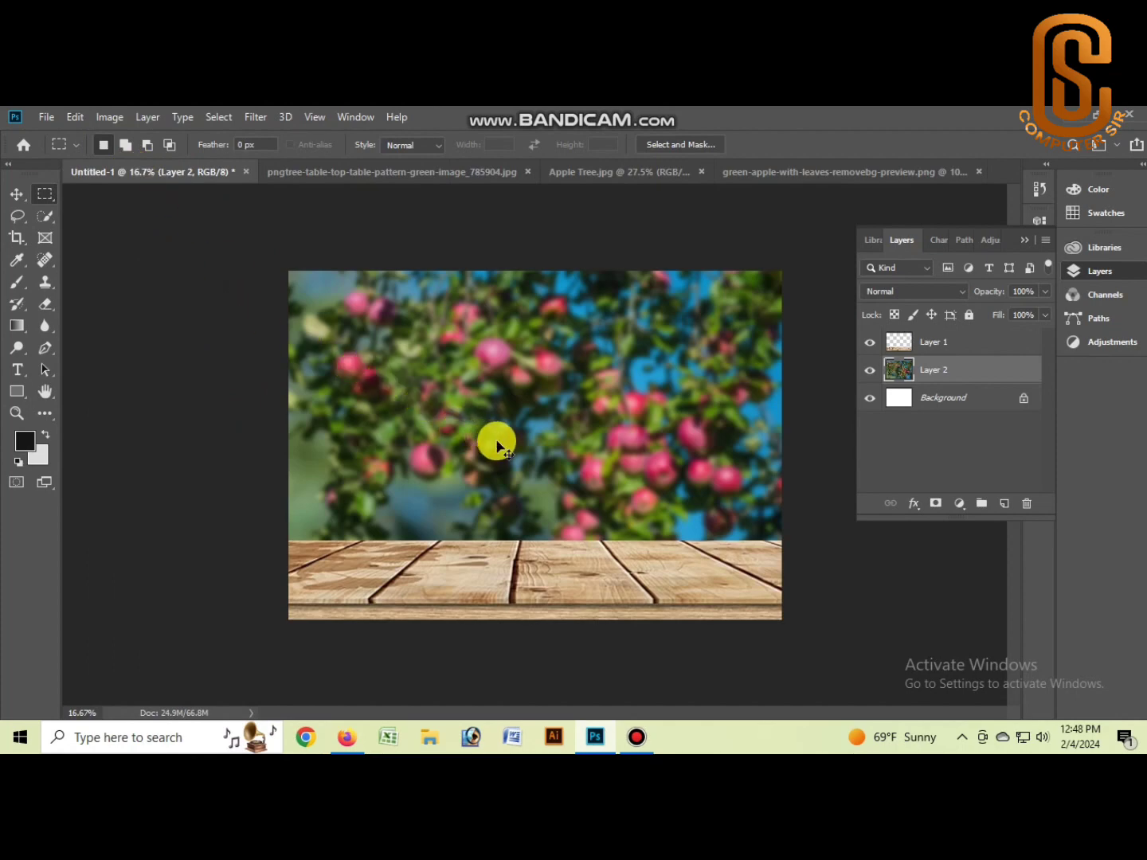
{"action": "left_click", "coordinate": [73, 119]}
{"action": "left_click", "coordinate": [125, 258]}
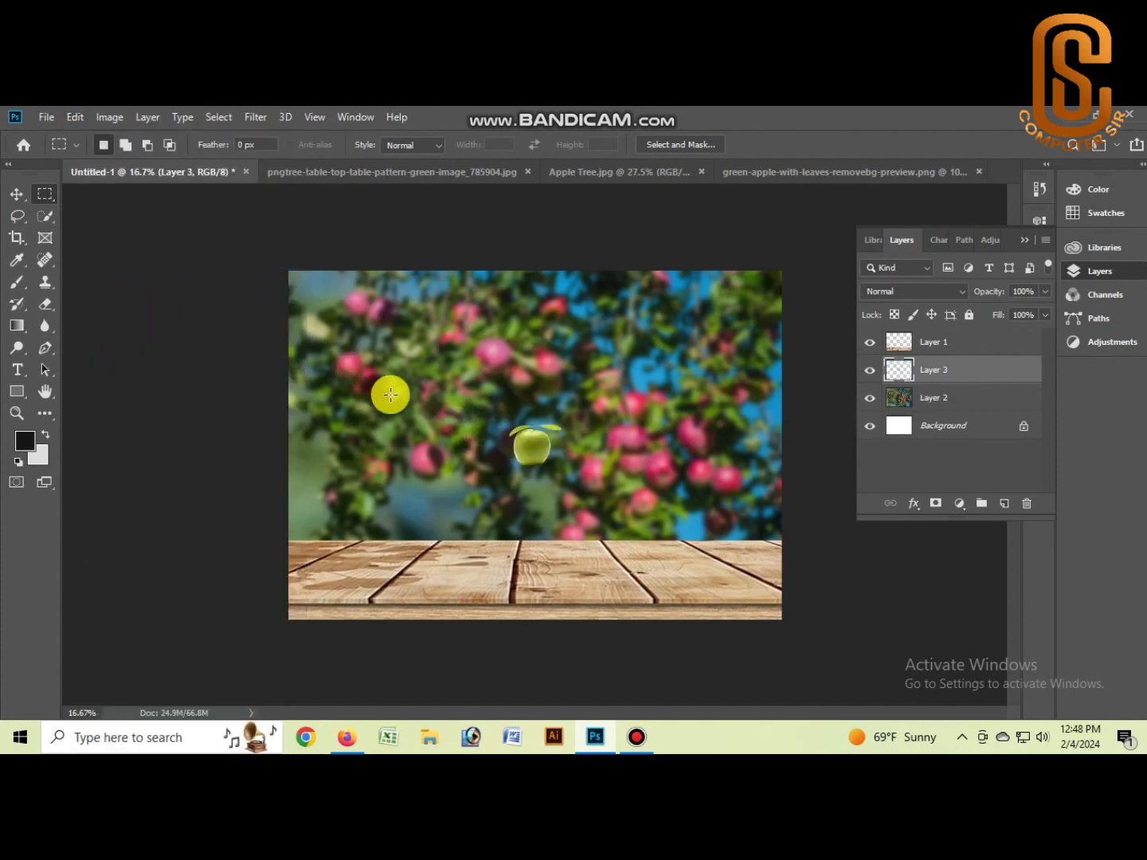
{"action": "key", "text": "ctrl+t"}
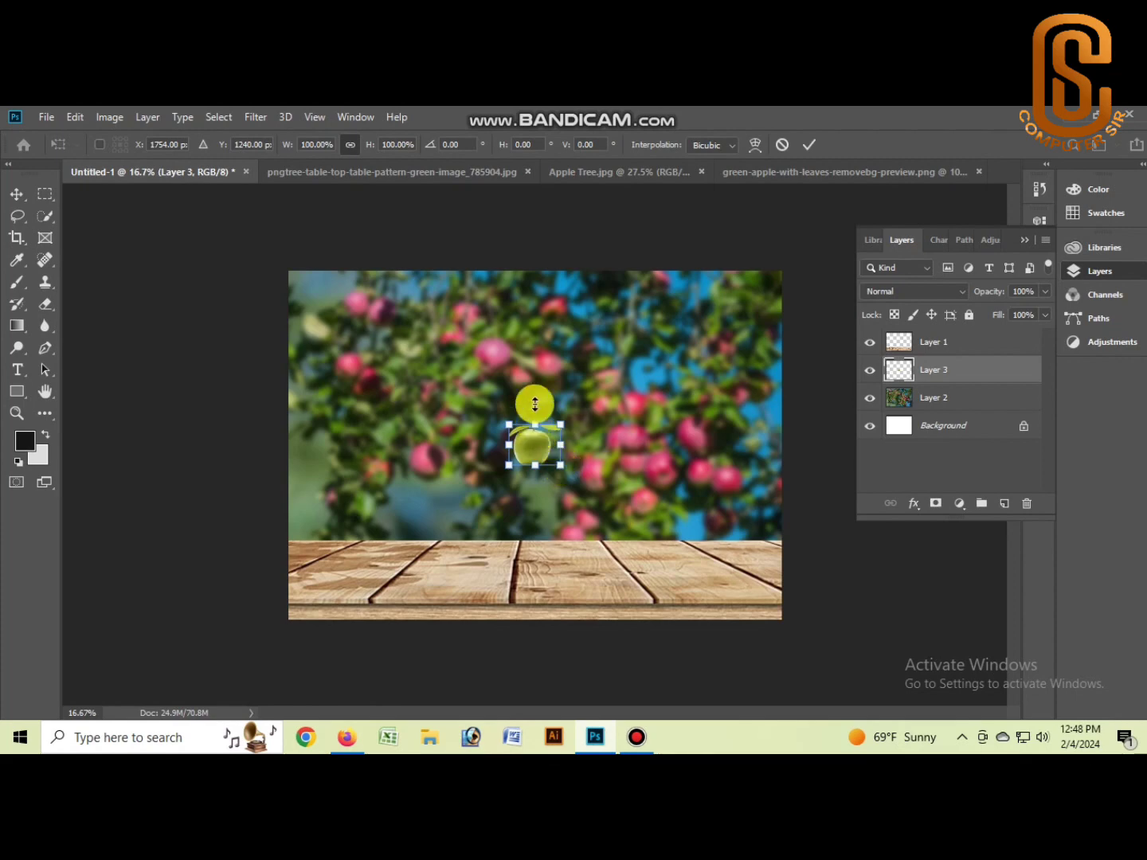
{"action": "left_click_drag", "start_coordinate": [534, 405], "coordinate": [555, 426]}
{"action": "key", "text": "Return"}
Step: Place the apple layer above the table, then enlarge it and set it down on the tabletop
{"action": "key", "text": "m"}
{"action": "left_click_drag", "start_coordinate": [930, 370], "coordinate": [929, 387]}
{"action": "key", "text": "ctrl+t"}
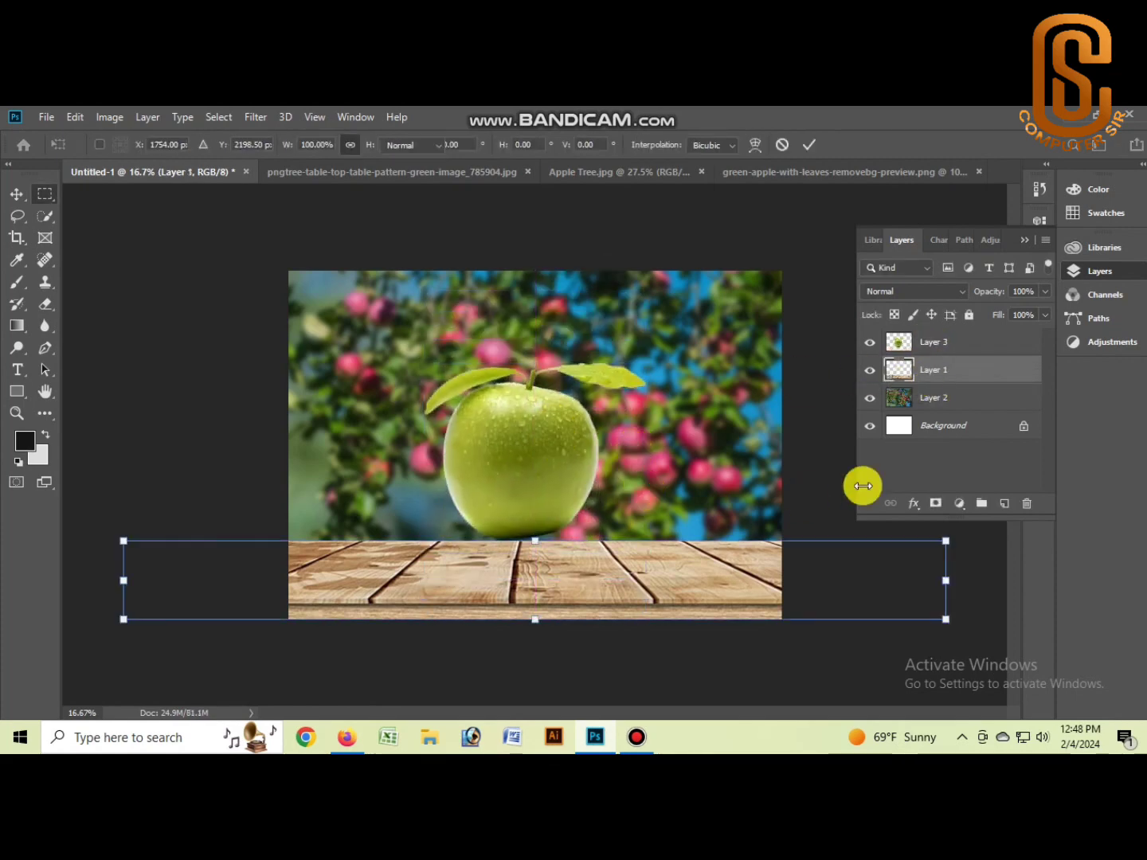
{"action": "key", "text": "Return"}
{"action": "left_click", "coordinate": [877, 344]}
{"action": "key", "text": "ctrl+t"}
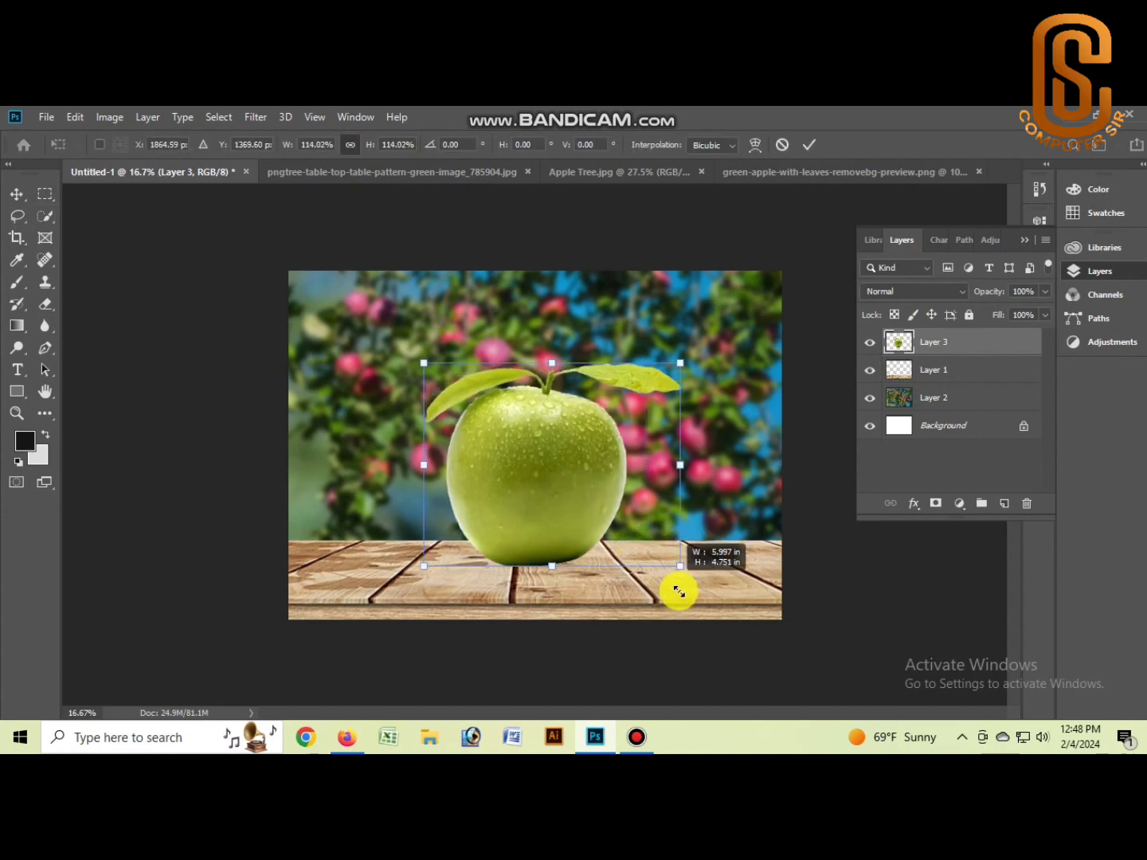
{"action": "left_click_drag", "start_coordinate": [648, 542], "coordinate": [691, 607]}
{"action": "mouse_move", "coordinate": [614, 505]}
{"action": "left_mouse_down"}
{"action": "mouse_move", "coordinate": [603, 515]}
{"action": "mouse_move", "coordinate": [581, 506]}
{"action": "left_mouse_up"}
{"action": "key", "text": "Return"}
{"action": "key", "text": "ctrl+t"}
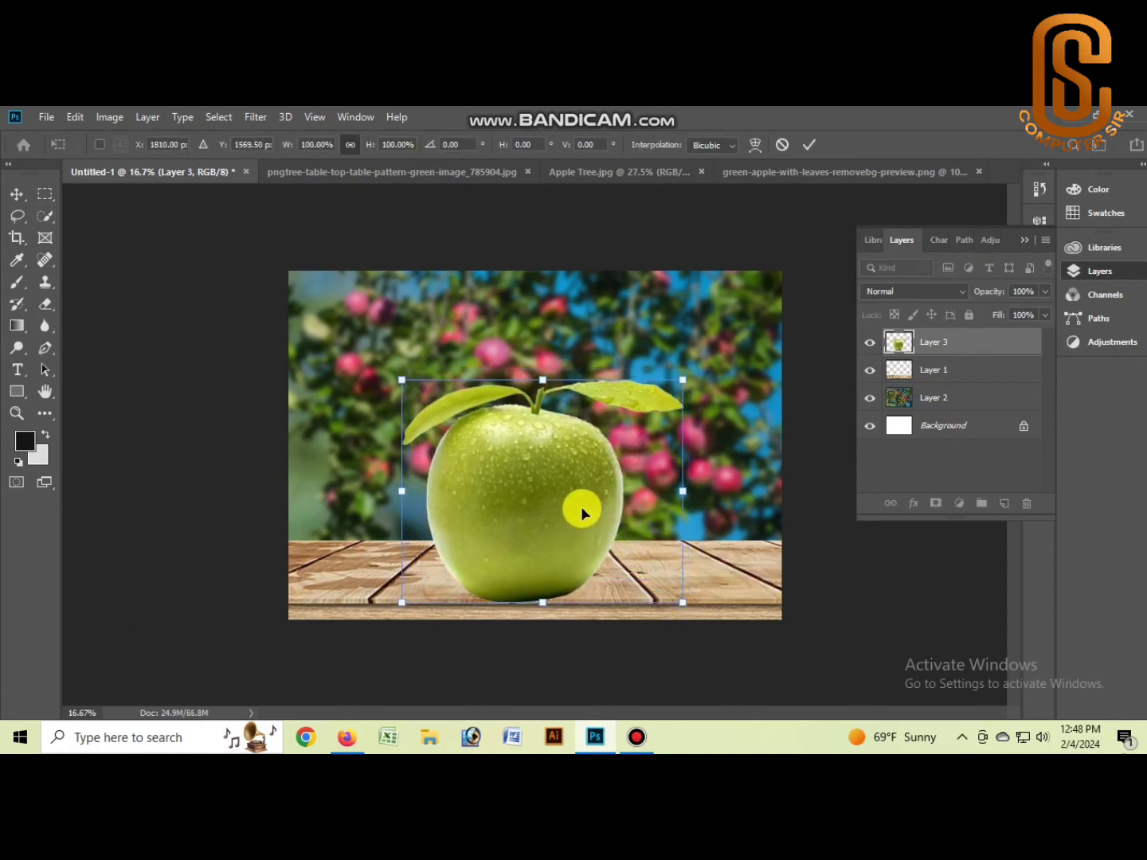
{"action": "key", "text": "m"}
{"action": "key", "text": "ctrl+plus"}
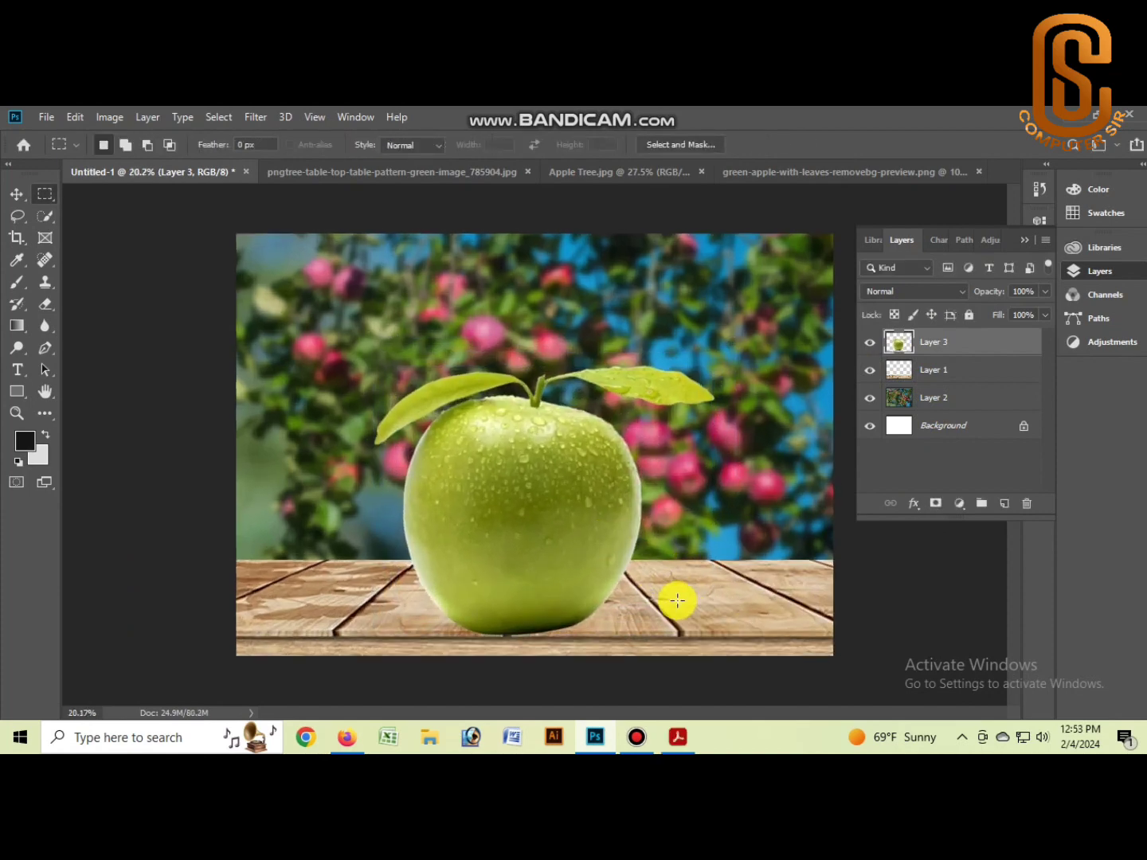
Step: Quick-select the apple's body, then subtract everything below the table edge with the Rectangular Marquee
{"action": "left_click", "coordinate": [46, 218]}
{"action": "left_click_drag", "start_coordinate": [511, 473], "coordinate": [599, 566]}
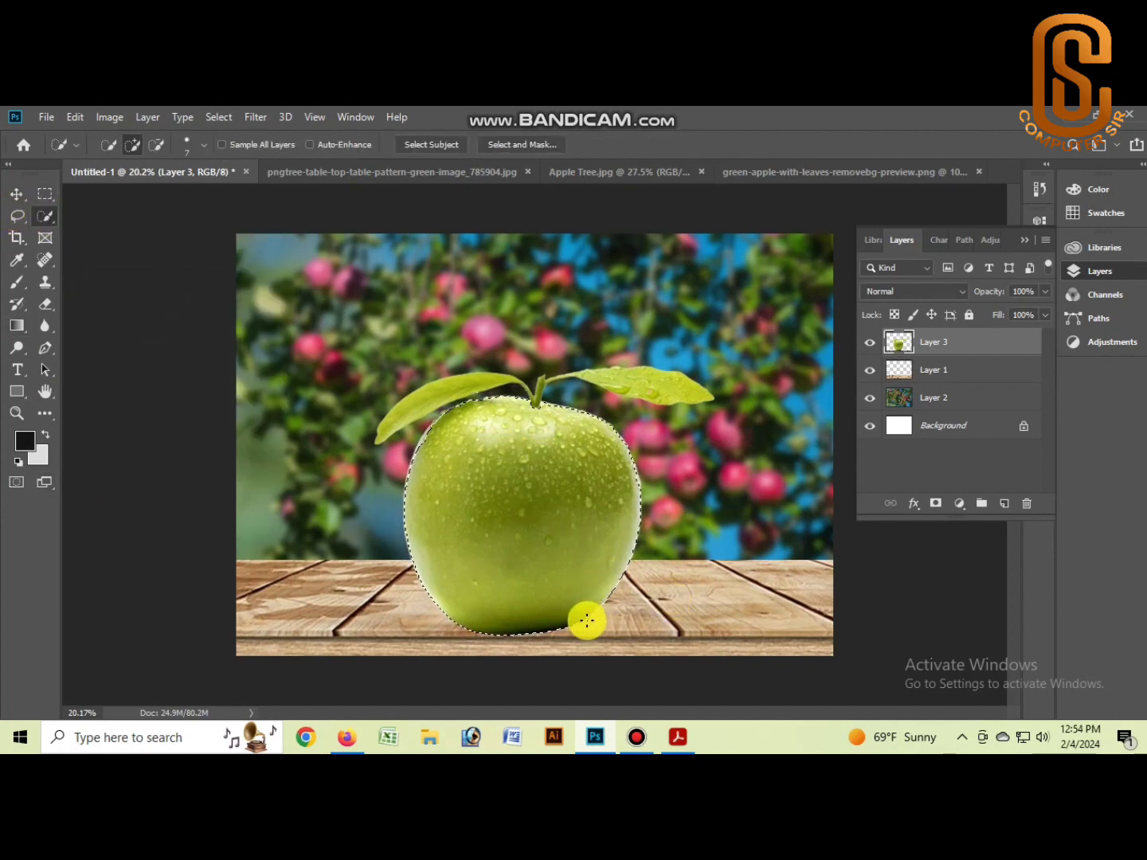
{"action": "scroll", "coordinate": [542, 486], "scroll_direction": "up", "scroll_amount": 1, "text": "alt"}
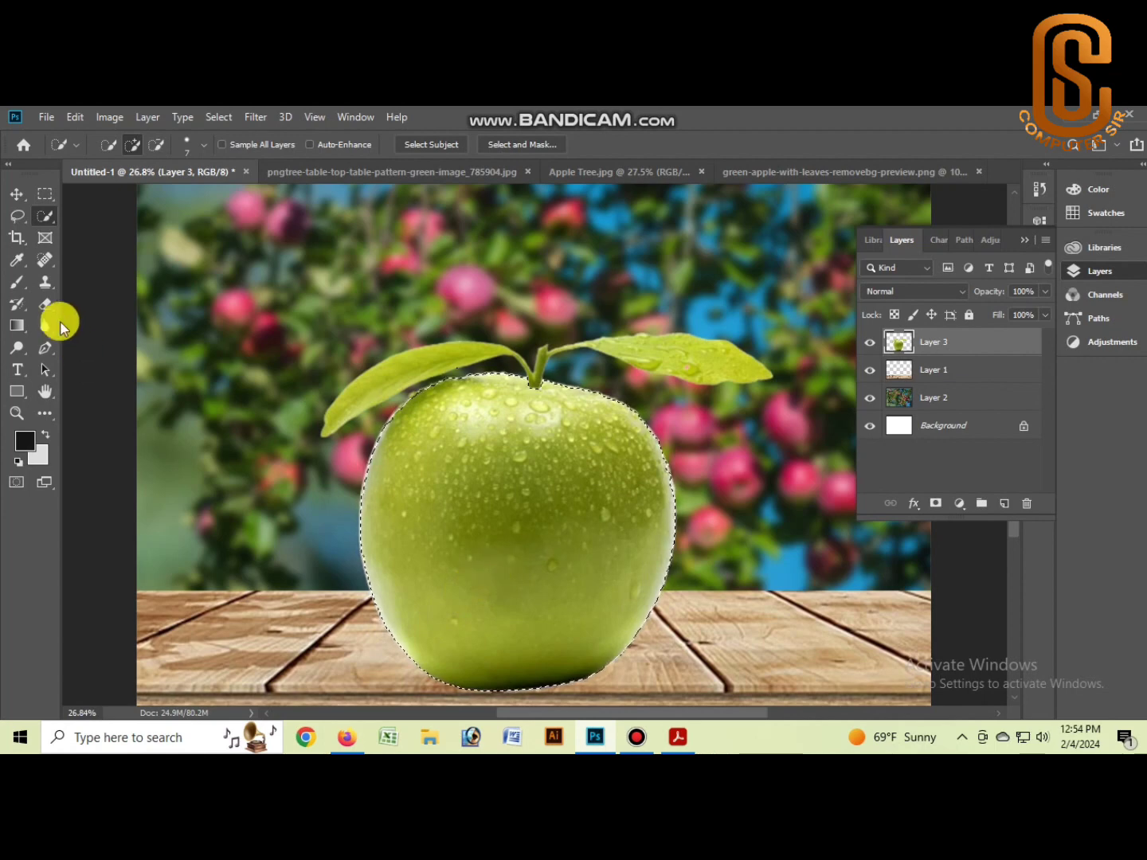
{"action": "left_click", "coordinate": [44, 194]}
{"action": "left_click", "coordinate": [95, 194]}
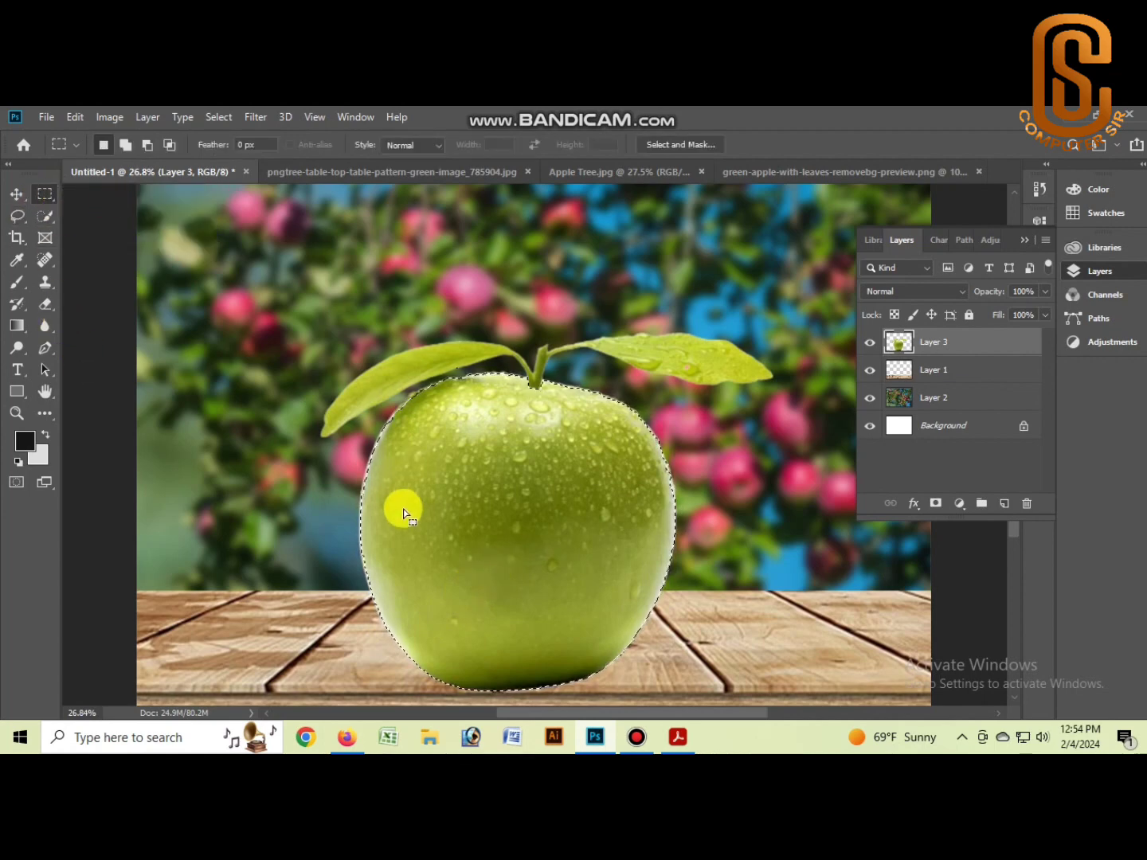
{"action": "left_click_drag", "start_coordinate": [341, 564], "coordinate": [713, 694]}
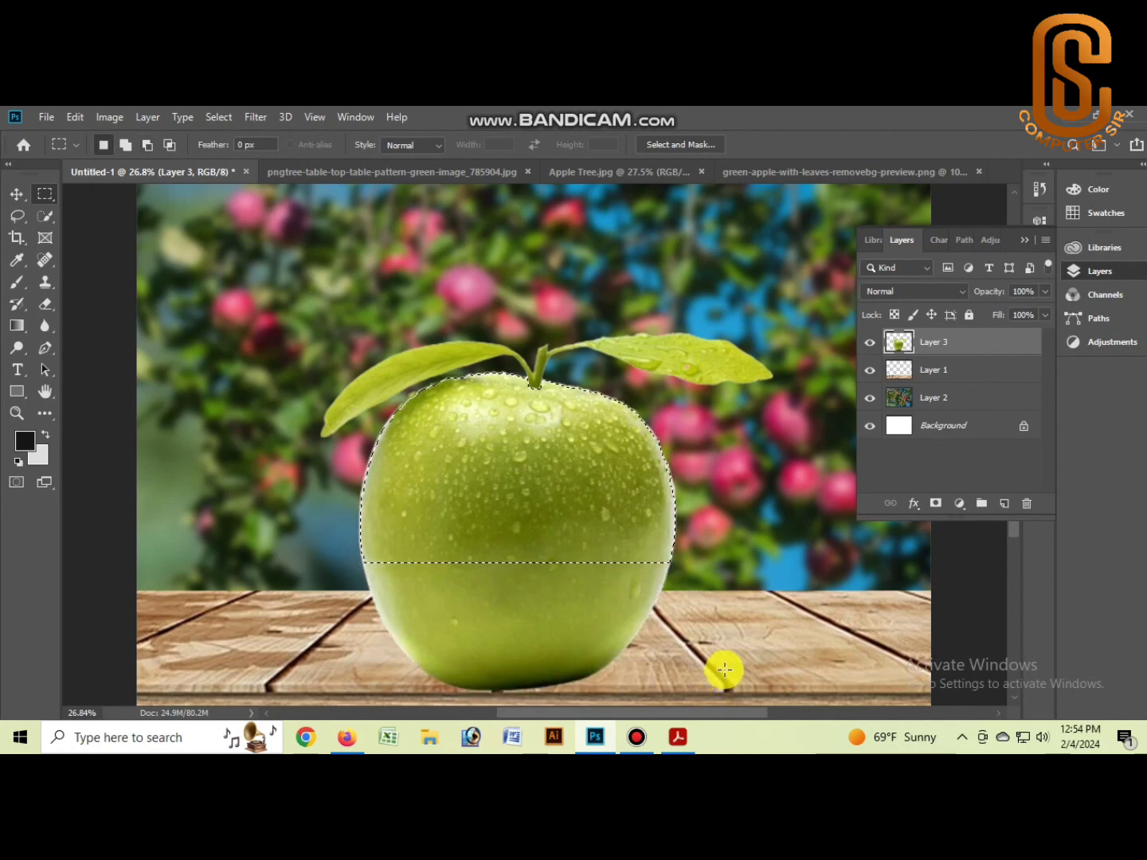
Step: Copy the selected apple top to a new layer set to Screen, hiding the original apple
{"action": "key", "text": "ctrl+j"}
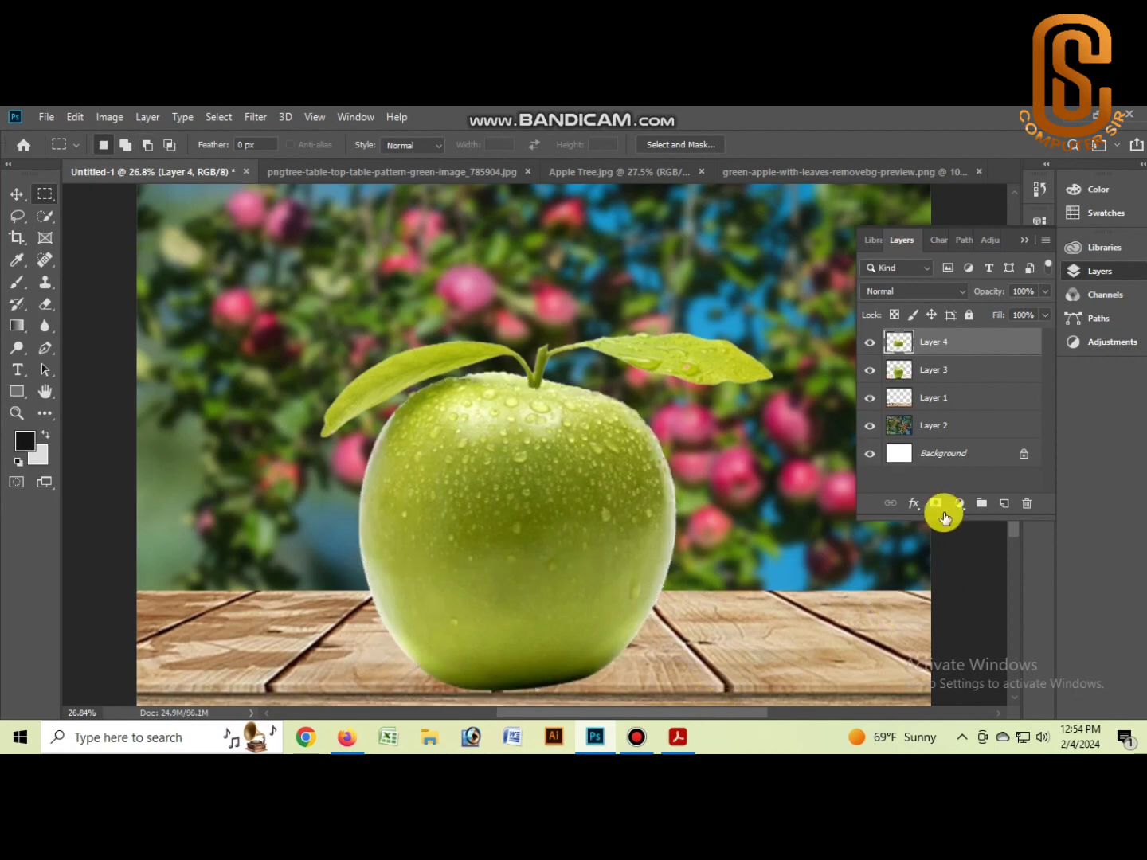
{"action": "left_click", "coordinate": [871, 370]}
{"action": "left_click", "coordinate": [919, 291]}
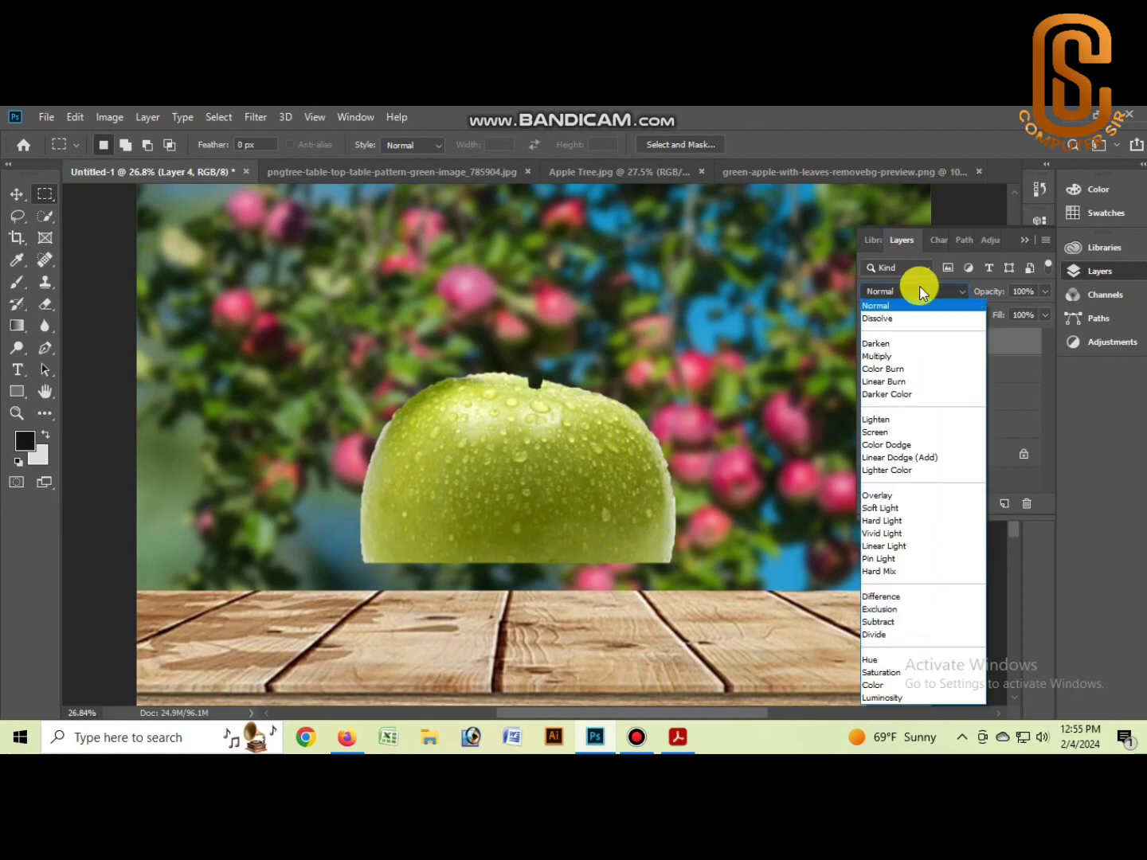
{"action": "left_click", "coordinate": [883, 433]}
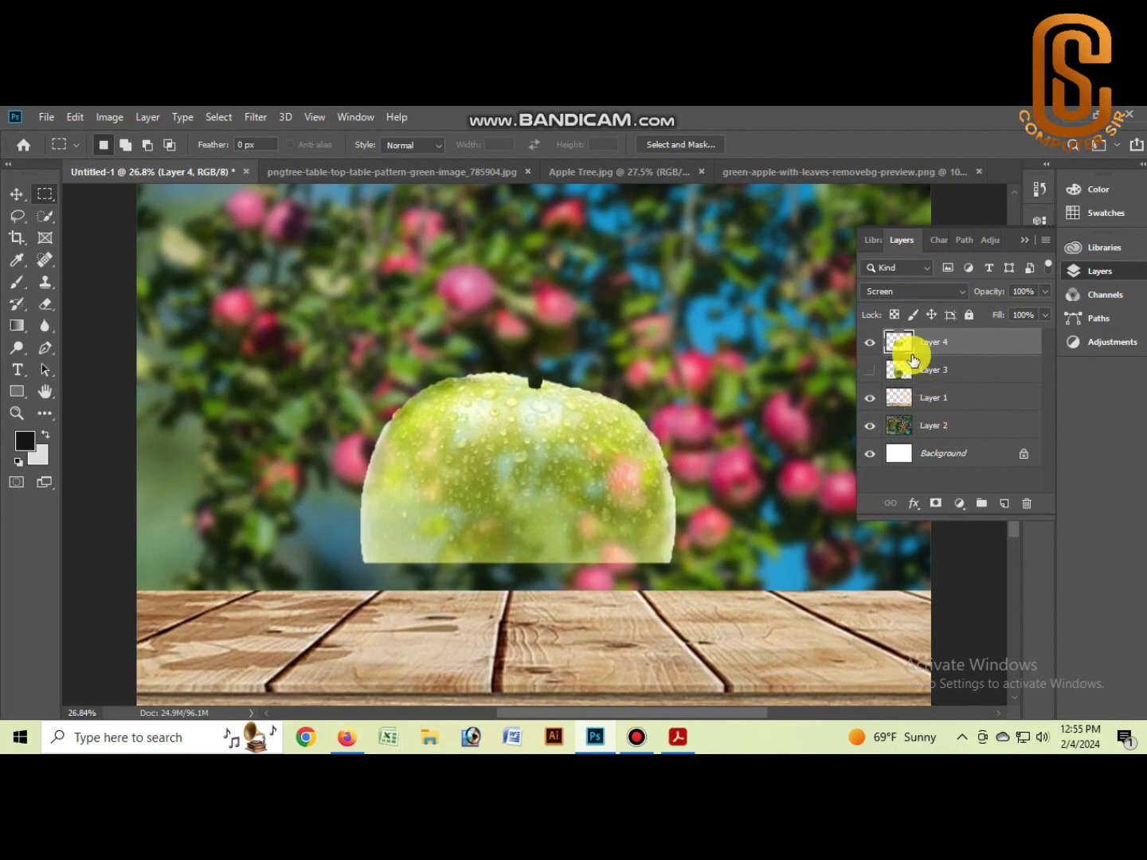
Step: Desaturate the copied apple top so it becomes colourless
{"action": "left_click", "coordinate": [110, 116]}
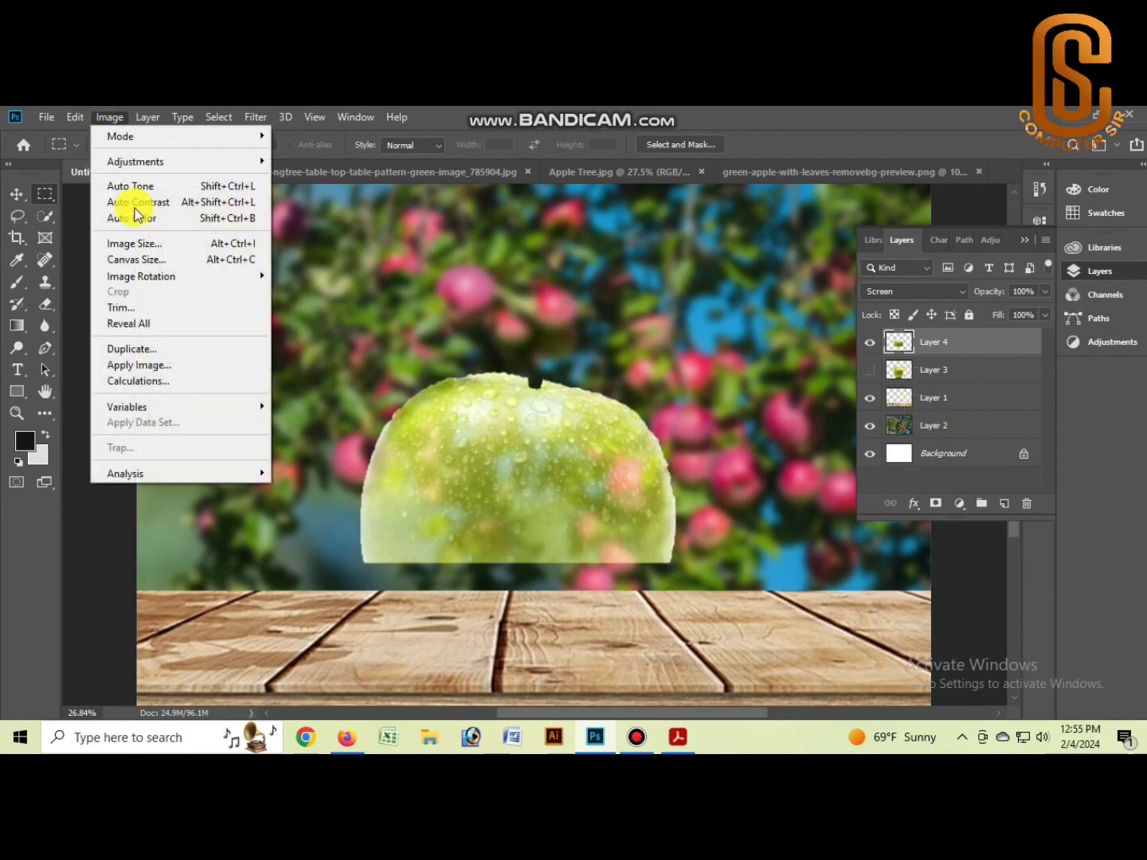
{"action": "mouse_move", "coordinate": [135, 162]}
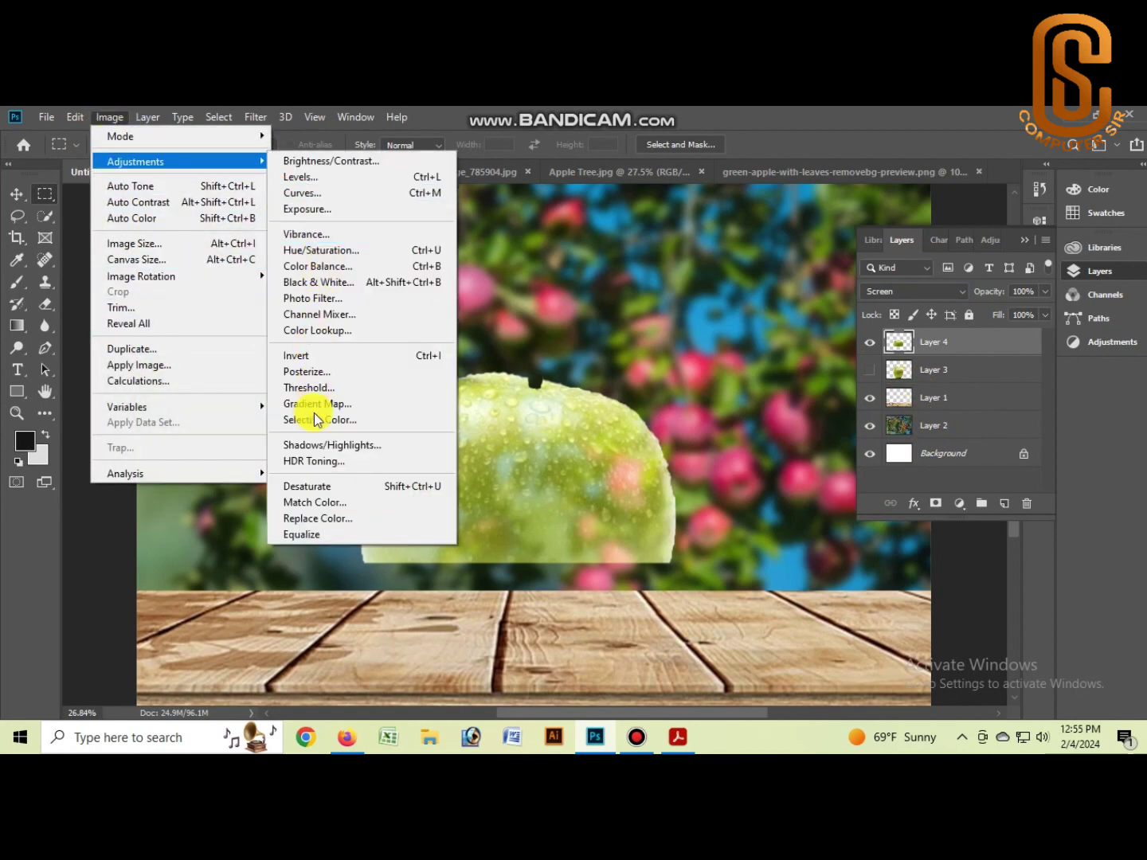
{"action": "left_click", "coordinate": [375, 486]}
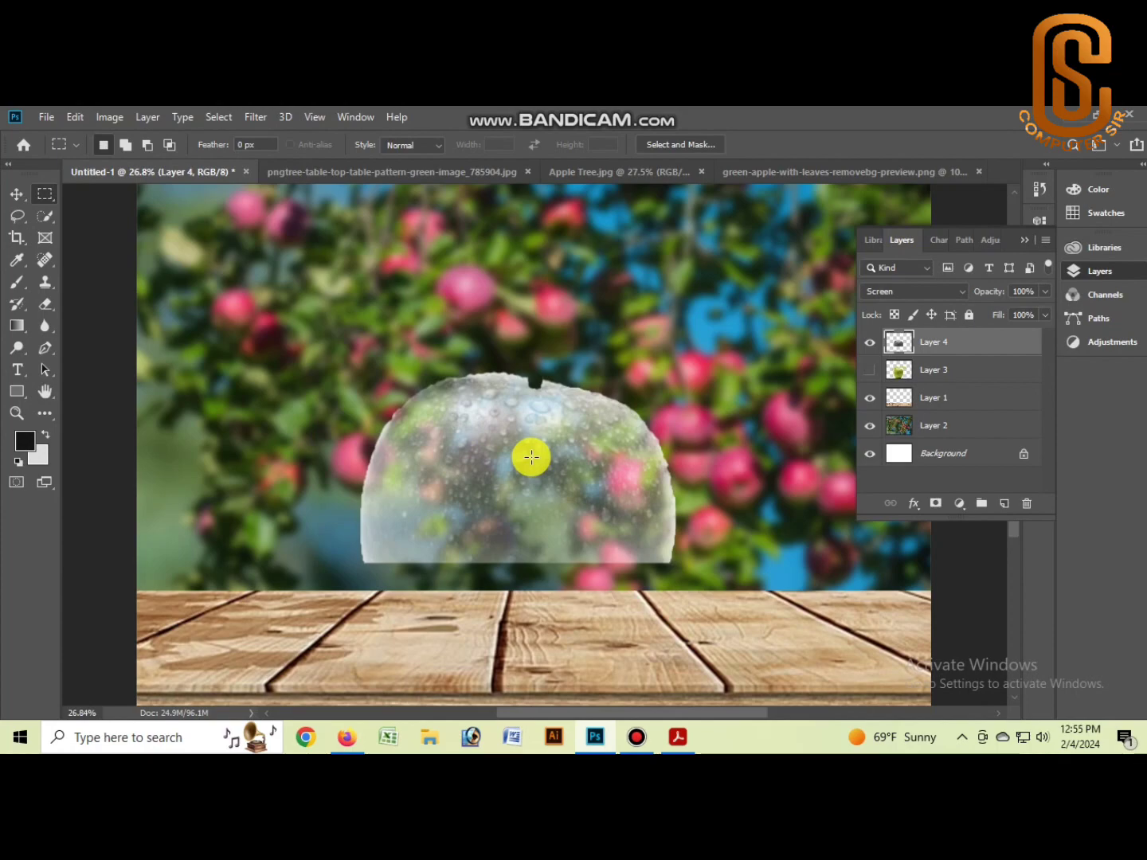
{"action": "scroll", "coordinate": [549, 451], "scroll_direction": "up", "scroll_amount": 1}
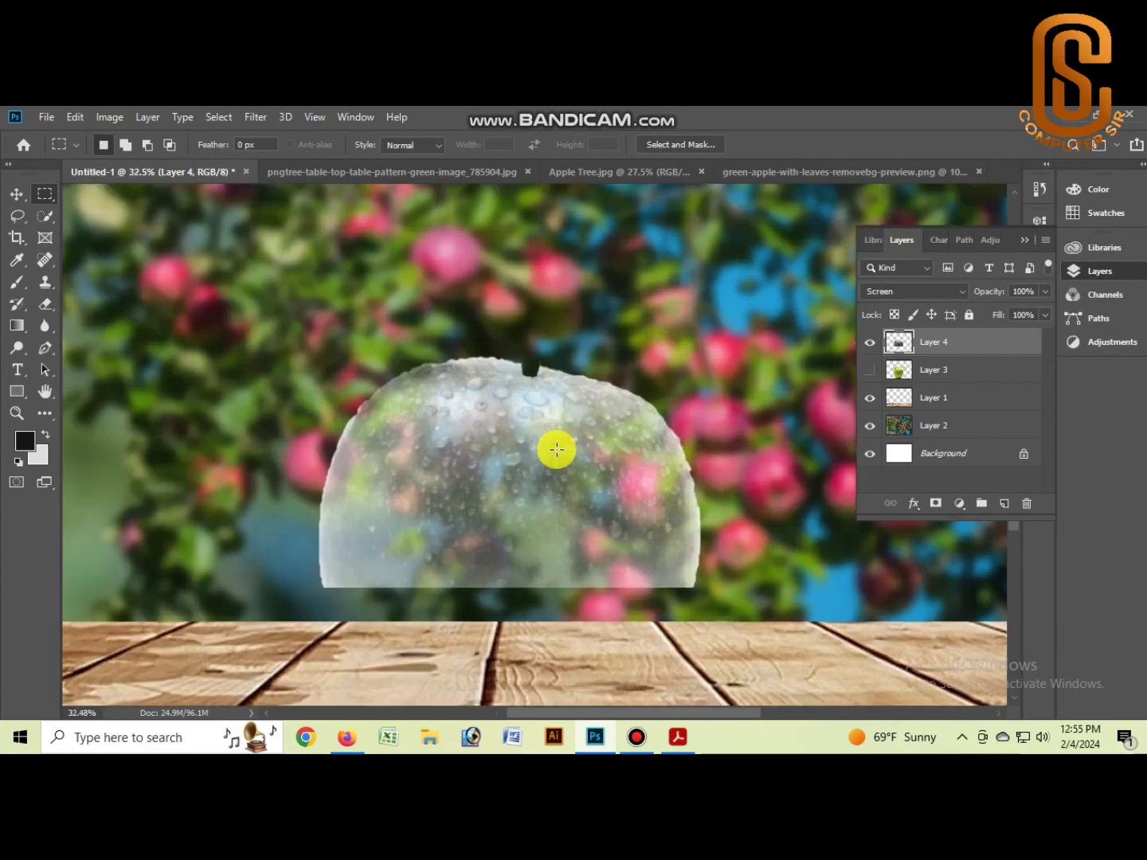
{"action": "scroll", "coordinate": [553, 452], "scroll_direction": "up", "scroll_amount": 1}
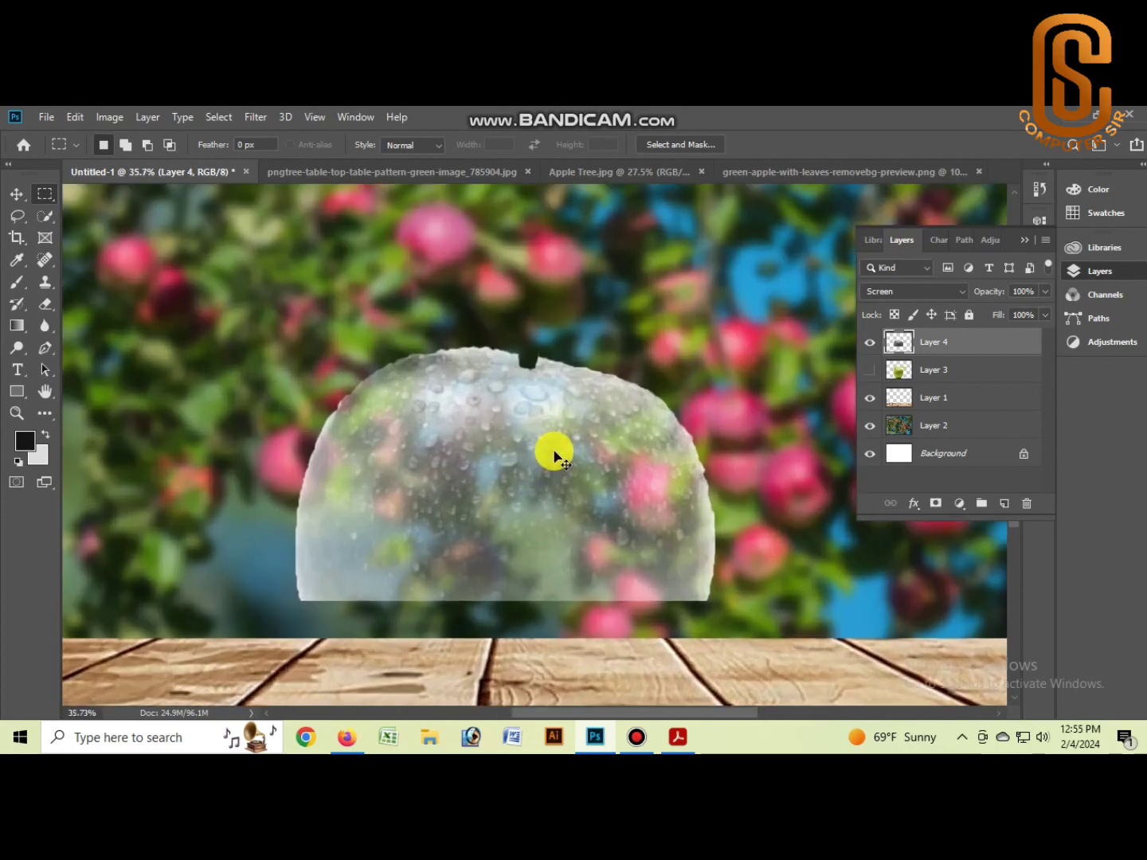
Step: Set Levels on the glass top to input values 68, 0.71 and 228
{"action": "key", "text": "ctrl+l"}
{"action": "left_click_drag", "start_coordinate": [297, 294], "coordinate": [910, 227]}
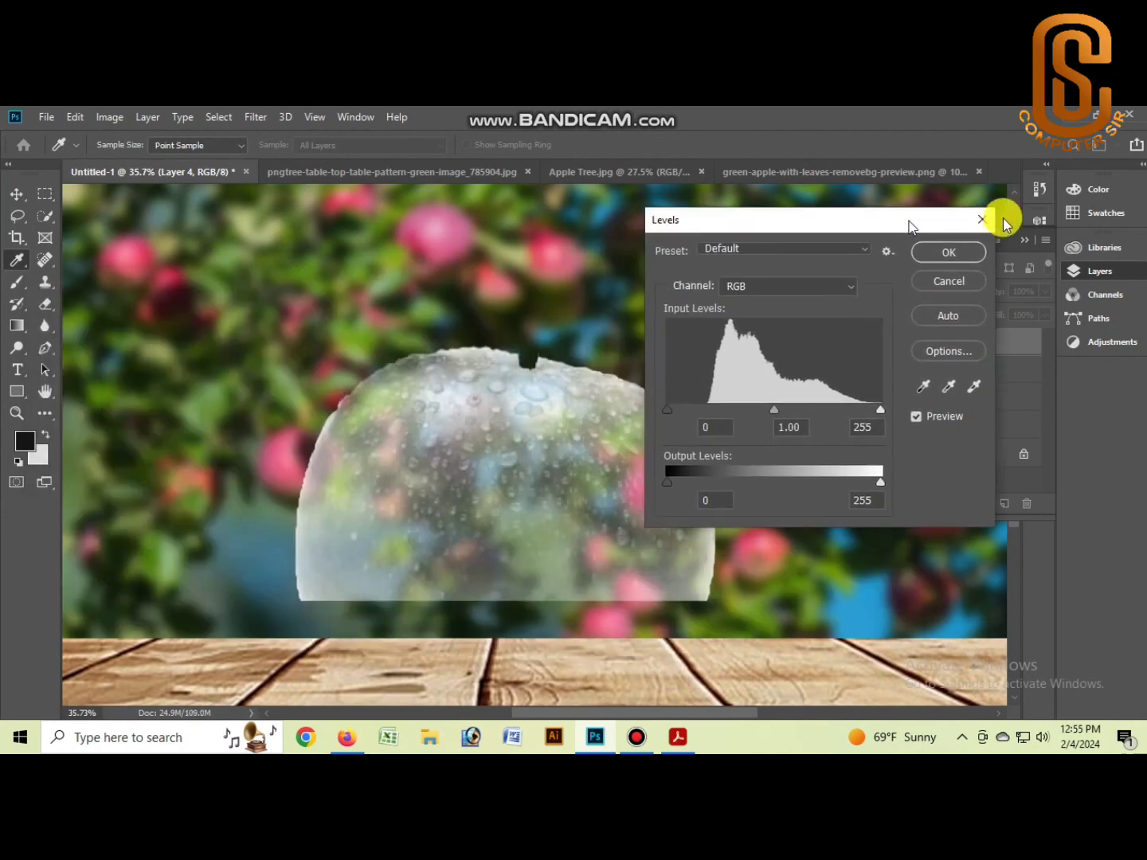
{"action": "left_click_drag", "start_coordinate": [1002, 217], "coordinate": [1037, 211]}
{"action": "left_click_drag", "start_coordinate": [793, 406], "coordinate": [850, 406]}
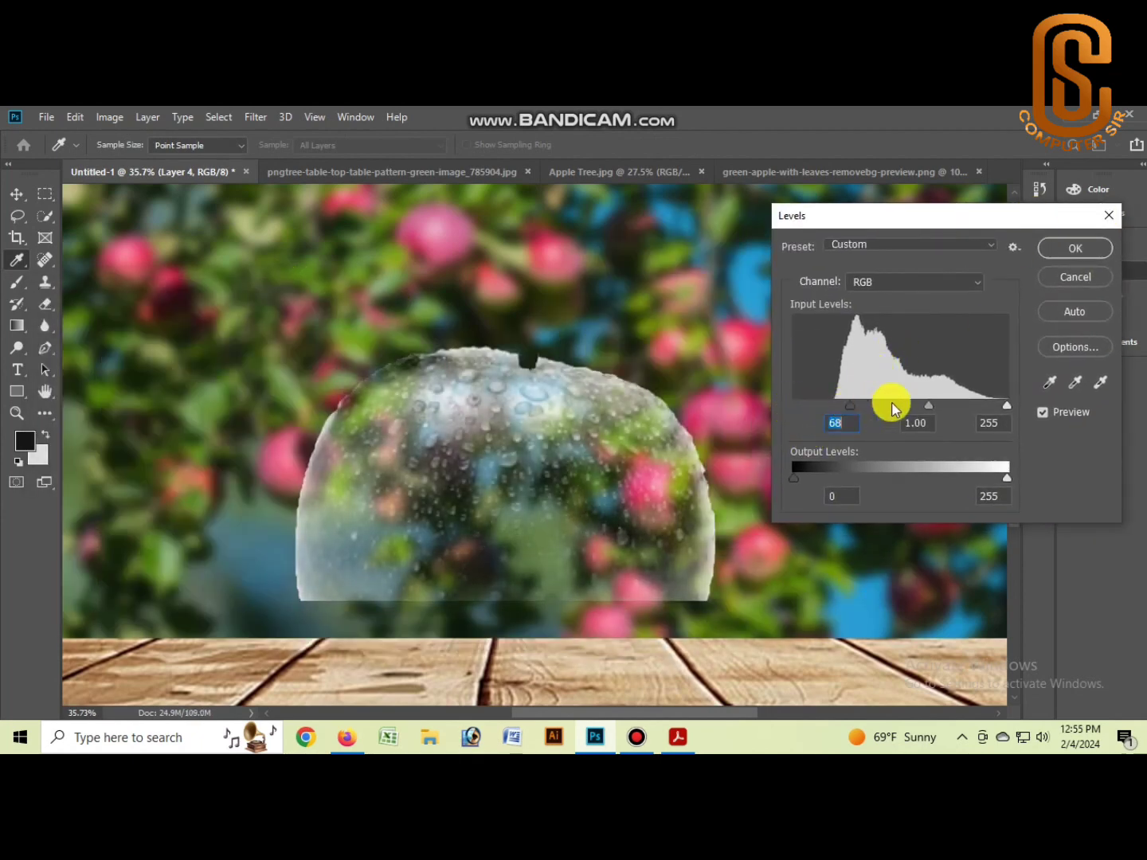
{"action": "left_click_drag", "start_coordinate": [1008, 406], "coordinate": [849, 405]}
{"action": "left_click", "coordinate": [934, 411]}
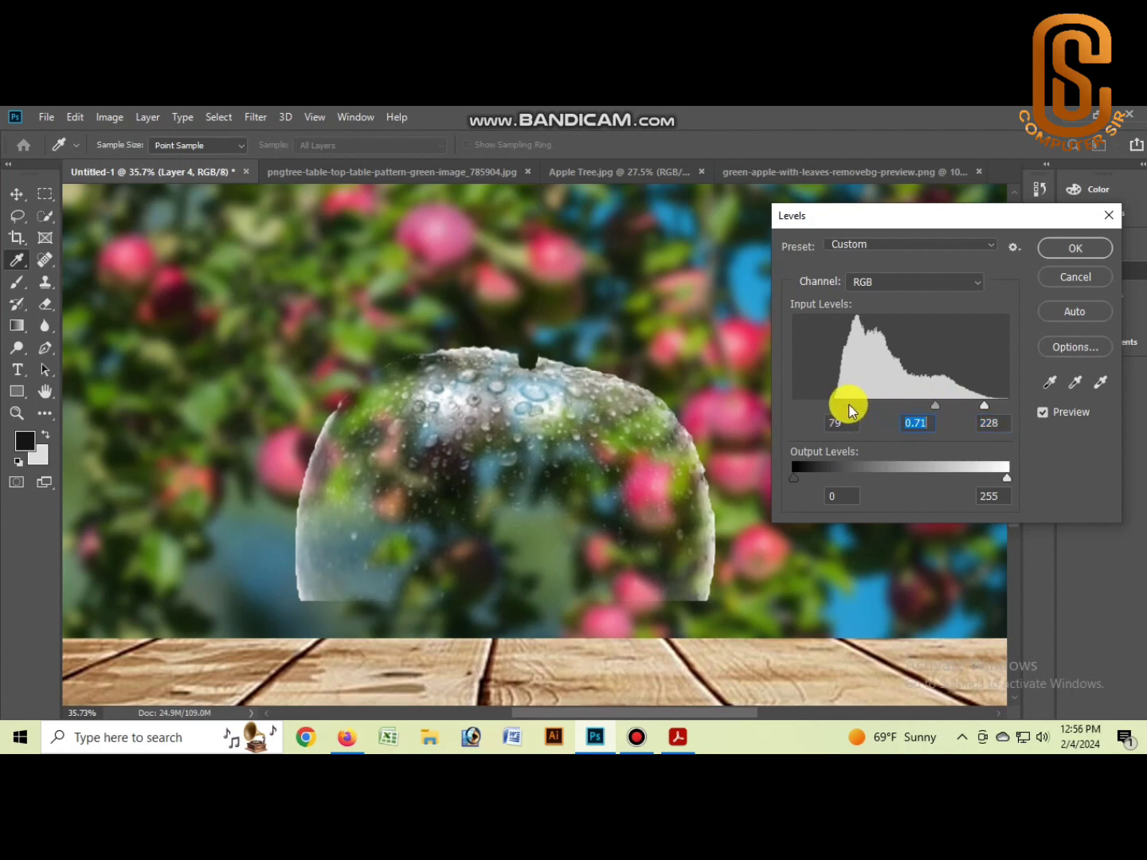
{"action": "left_click", "coordinate": [1070, 247]}
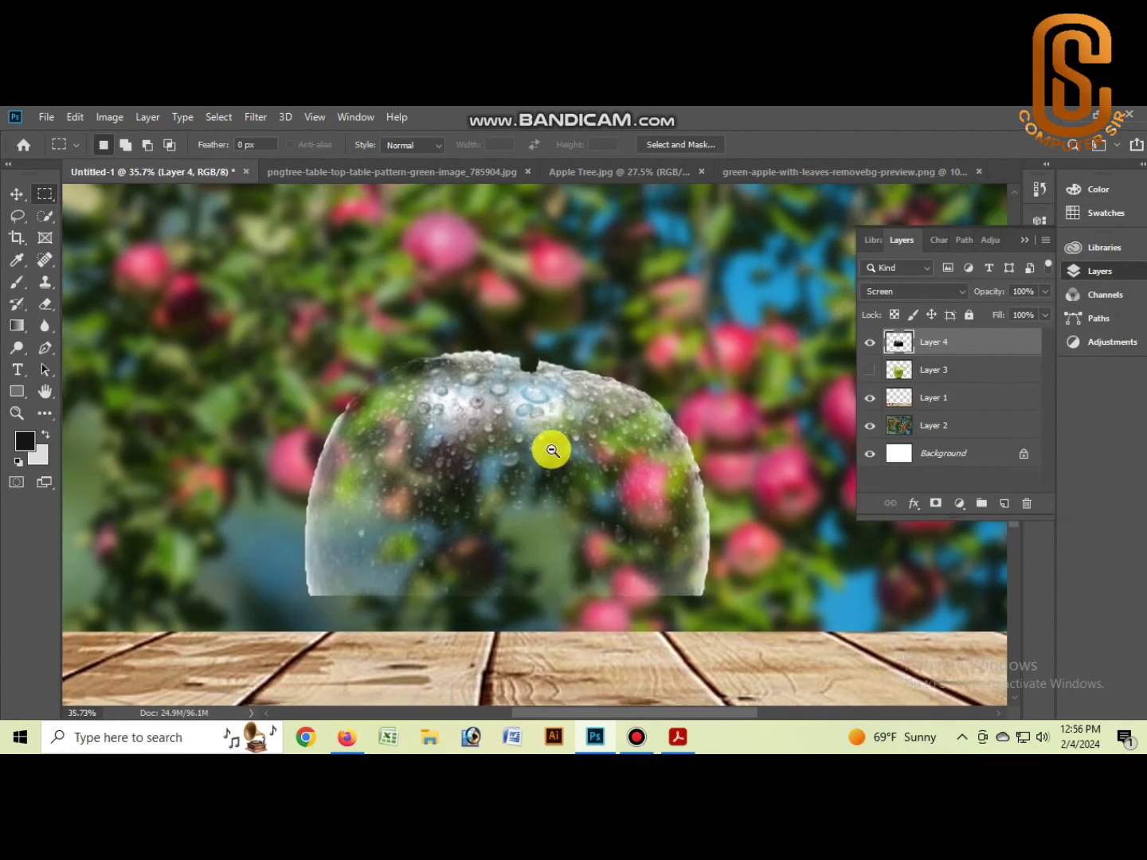
Step: Show Layer 3, load Layer 4's pixels as a selection, and give Layer 3 an inverted mask
{"action": "scroll", "coordinate": [552, 452], "scroll_direction": "down", "scroll_amount": 1, "text": "alt"}
{"action": "scroll", "coordinate": [550, 453], "scroll_direction": "down", "scroll_amount": 1, "text": "alt"}
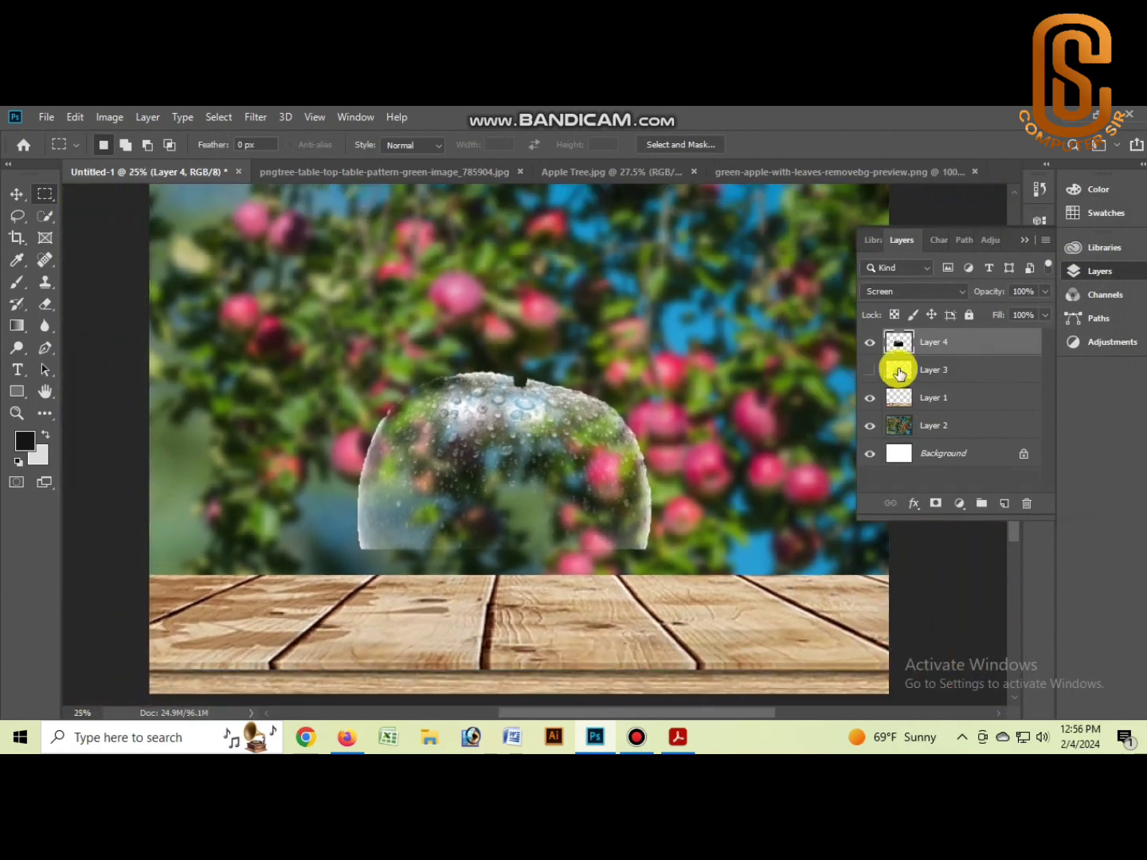
{"action": "left_click", "coordinate": [871, 370]}
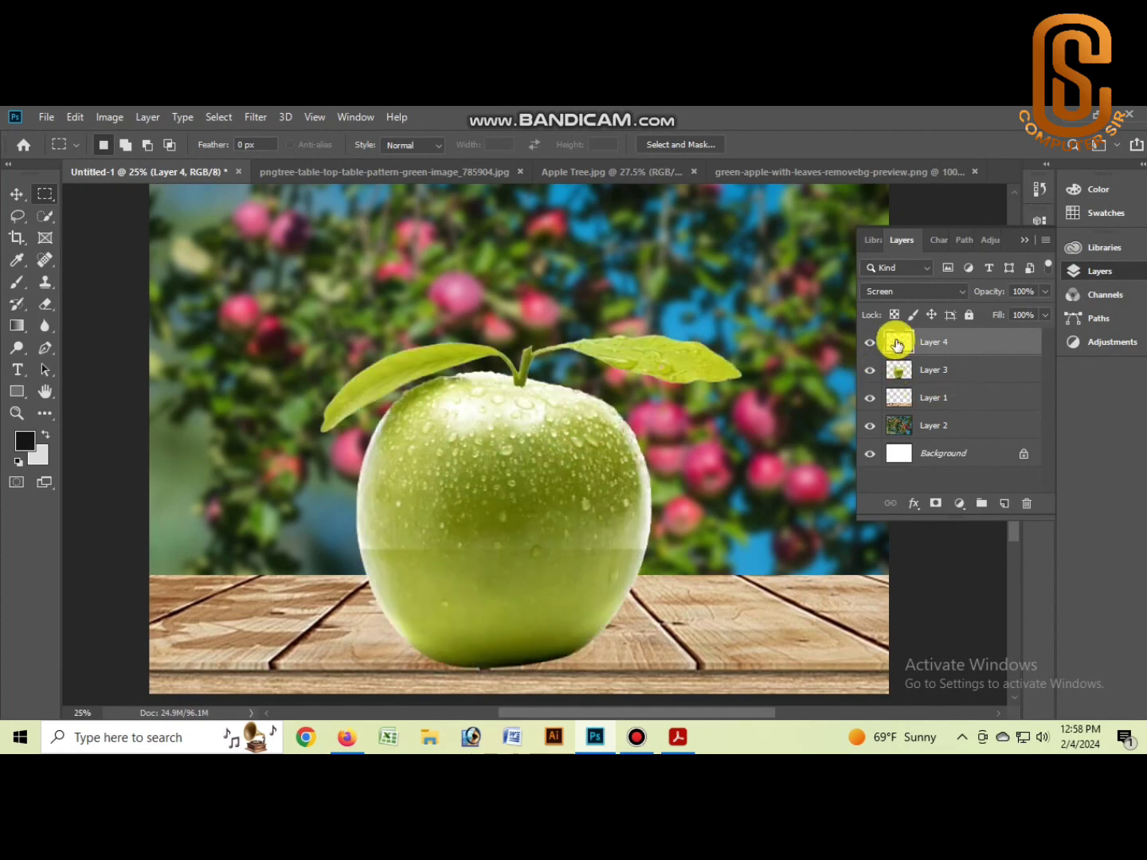
{"action": "right_click", "coordinate": [897, 344]}
{"action": "left_click", "coordinate": [923, 389]}
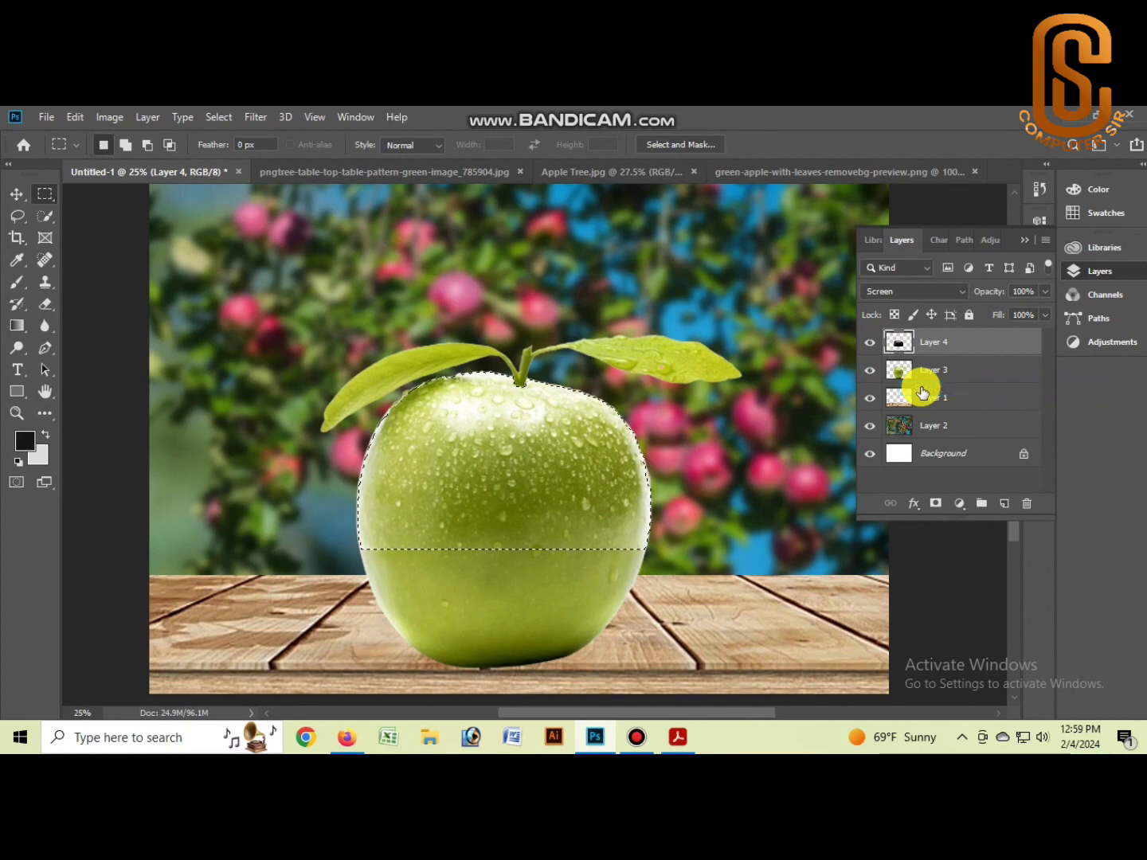
{"action": "left_click", "coordinate": [928, 373]}
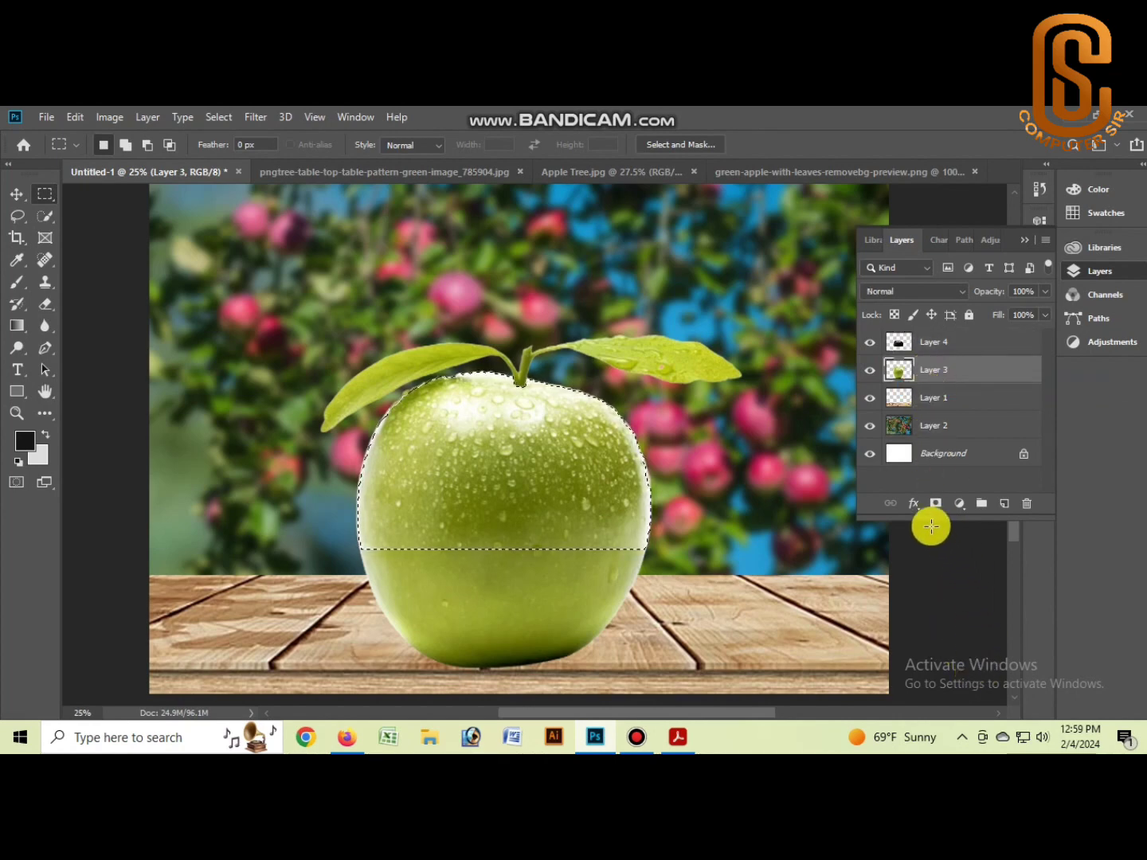
{"action": "left_click", "coordinate": [936, 506]}
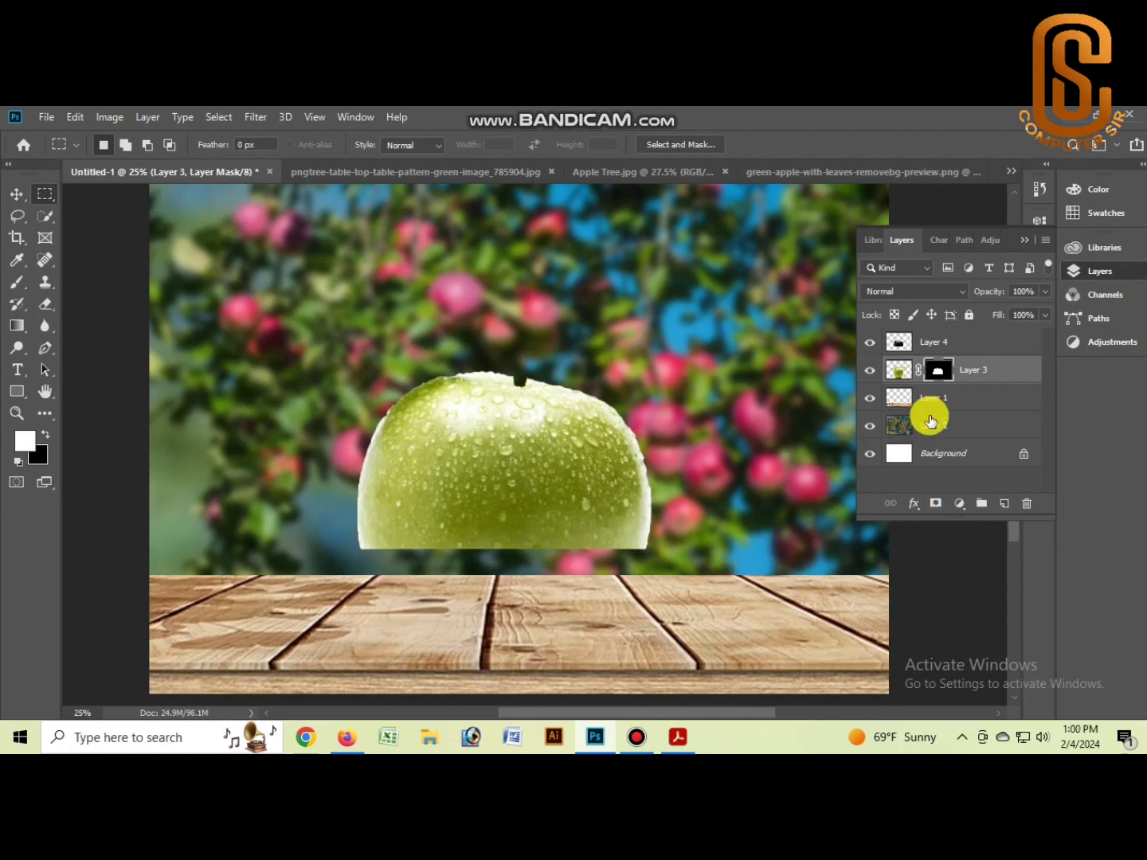
{"action": "left_click_drag", "start_coordinate": [945, 375], "coordinate": [937, 382]}
{"action": "key", "text": "ctrl+i"}
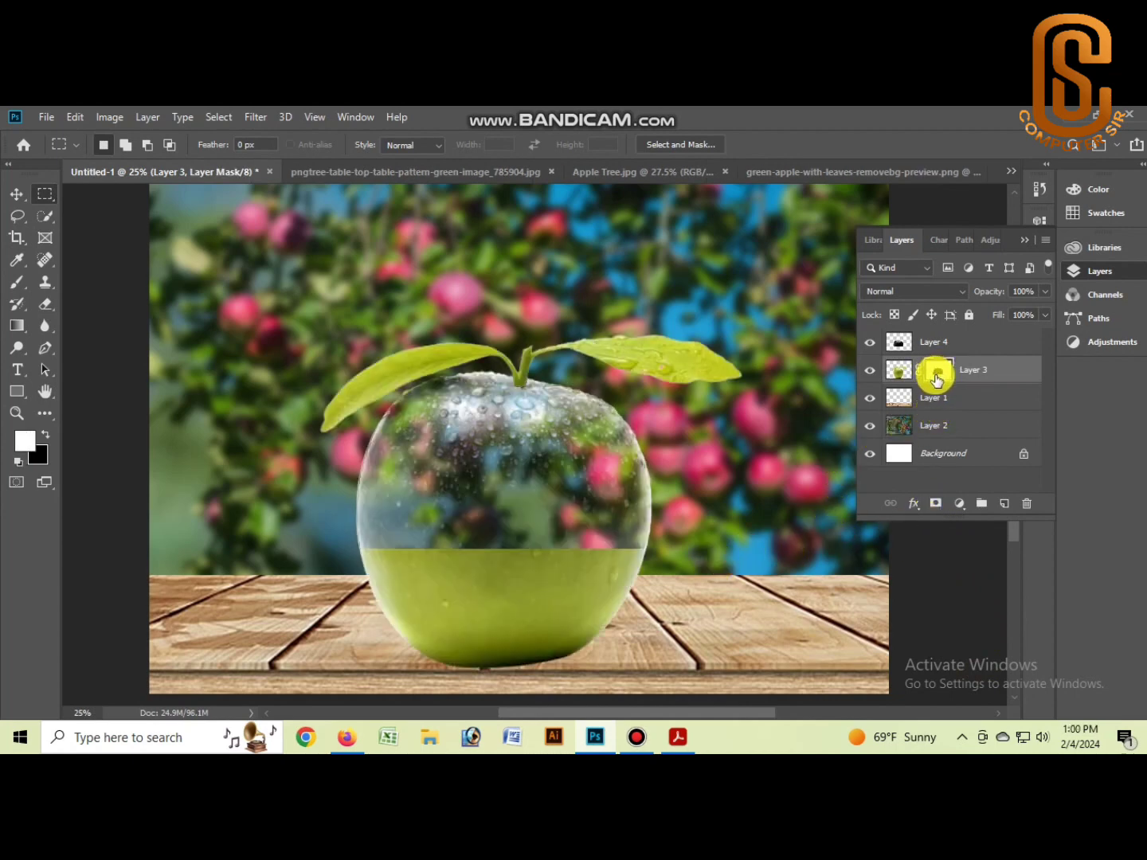
{"action": "left_click", "coordinate": [44, 118]}
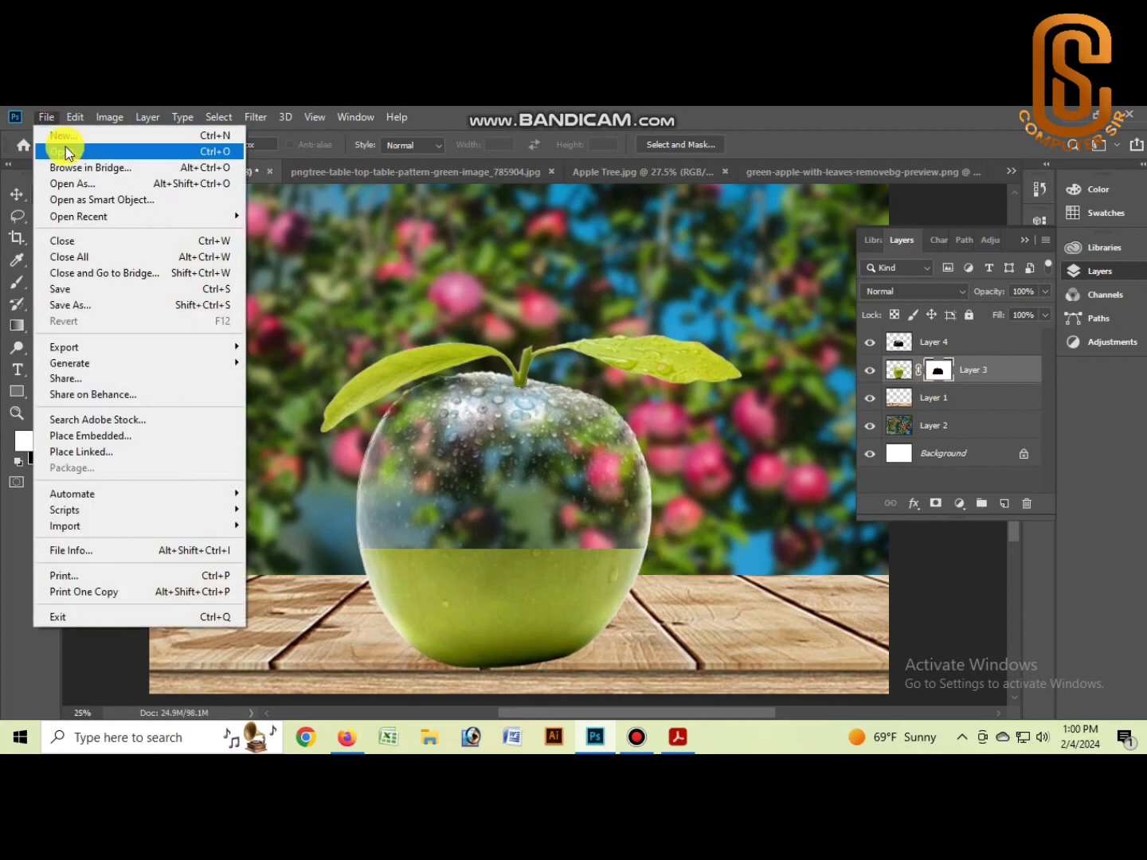
Step: Open 6700.png and draw an elliptical selection around the apple's round cut face
{"action": "left_click", "coordinate": [66, 148]}
{"action": "left_click", "coordinate": [196, 244]}
{"action": "left_click", "coordinate": [649, 569]}
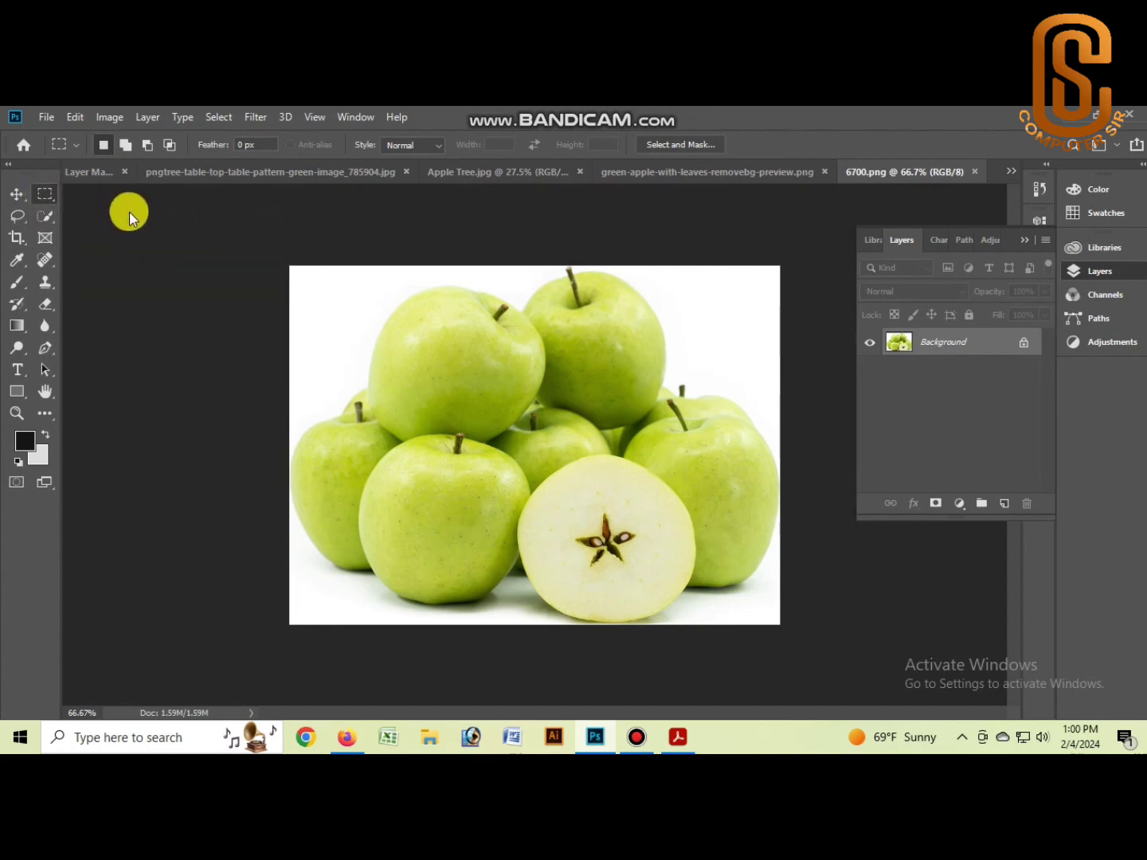
{"action": "left_click_drag", "start_coordinate": [549, 478], "coordinate": [697, 731]}
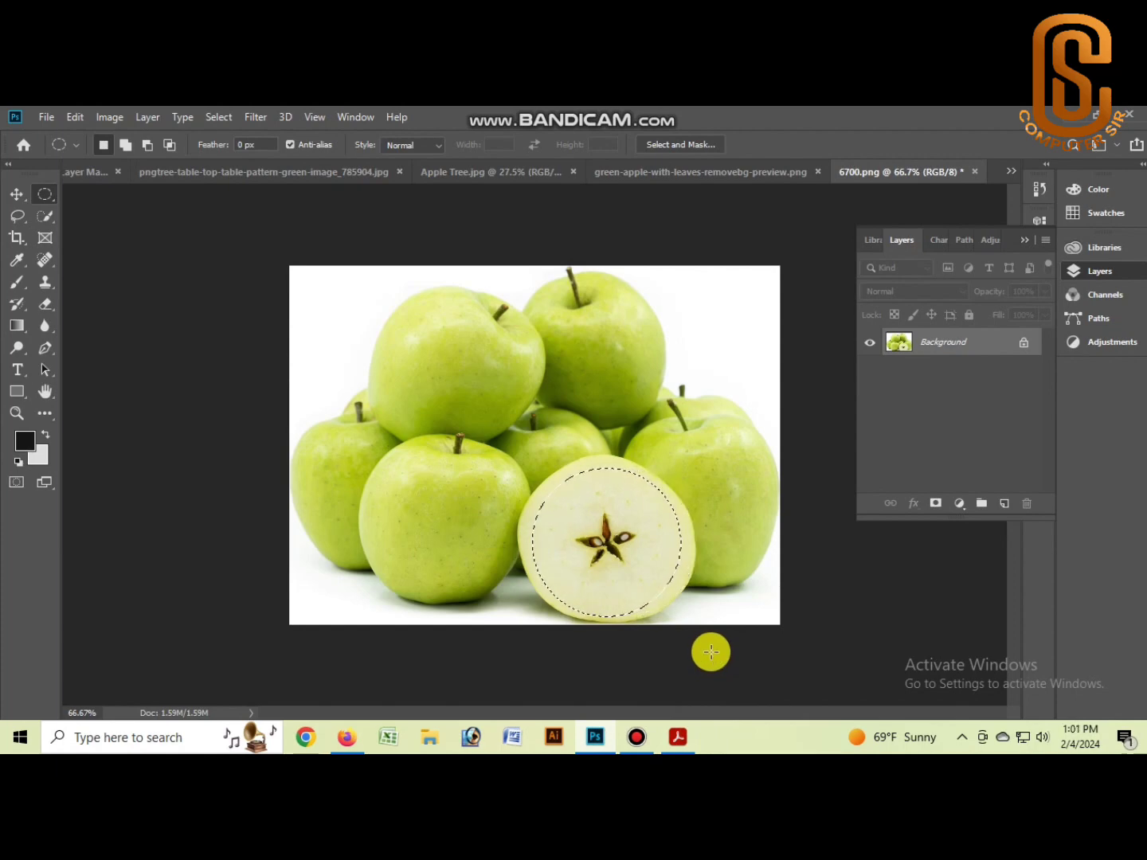
Step: Copy the cut apple slice and paste it into Untitled-1
{"action": "left_click", "coordinate": [76, 118]}
{"action": "left_click", "coordinate": [120, 212]}
{"action": "left_click", "coordinate": [82, 172]}
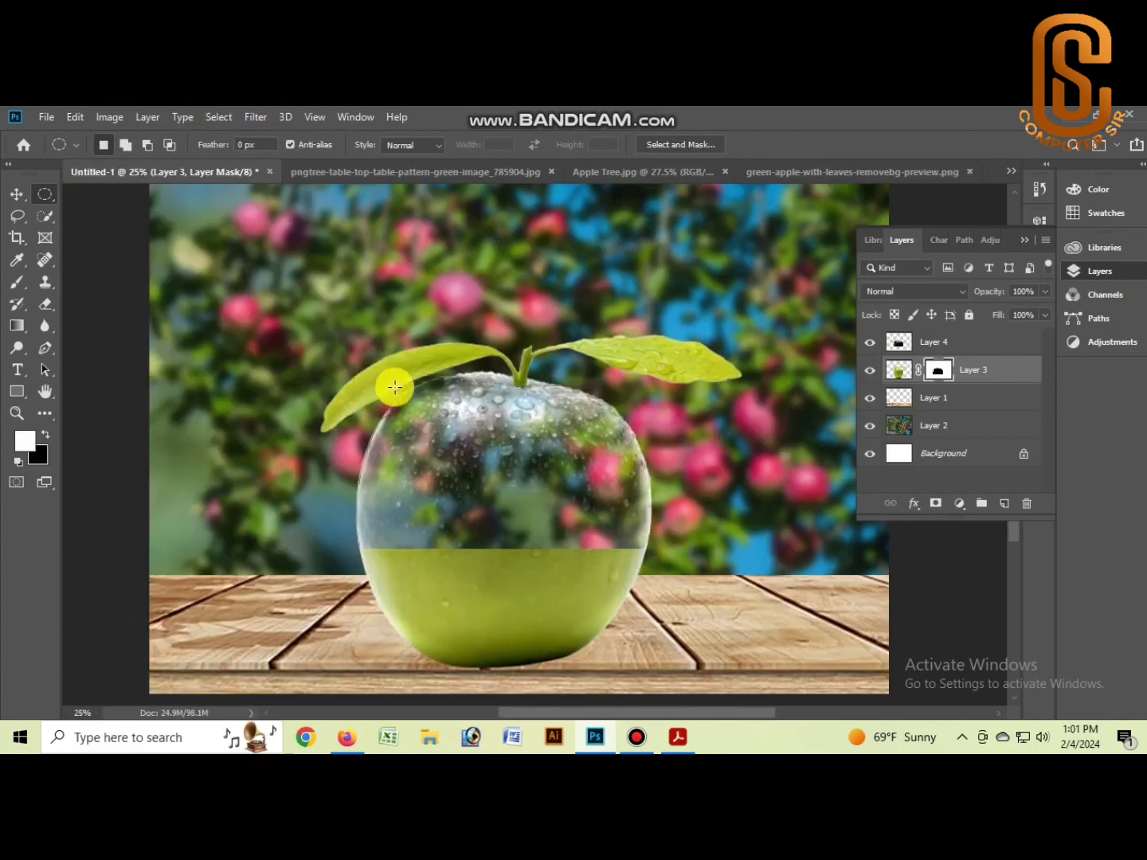
{"action": "left_click", "coordinate": [73, 117]}
Step: Paste the apple slice and squash it into a wide, flat oval across the apple's midline
{"action": "left_click", "coordinate": [144, 262]}
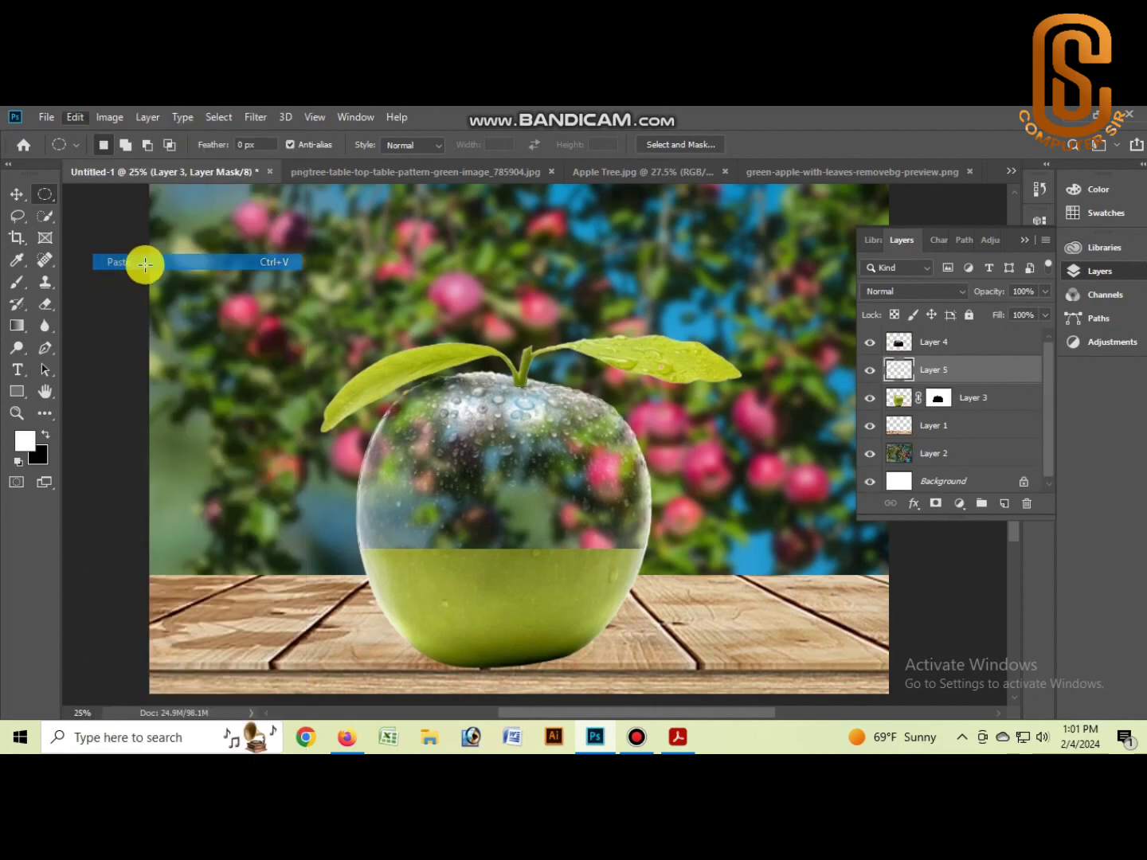
{"action": "key", "text": "ctrl+t"}
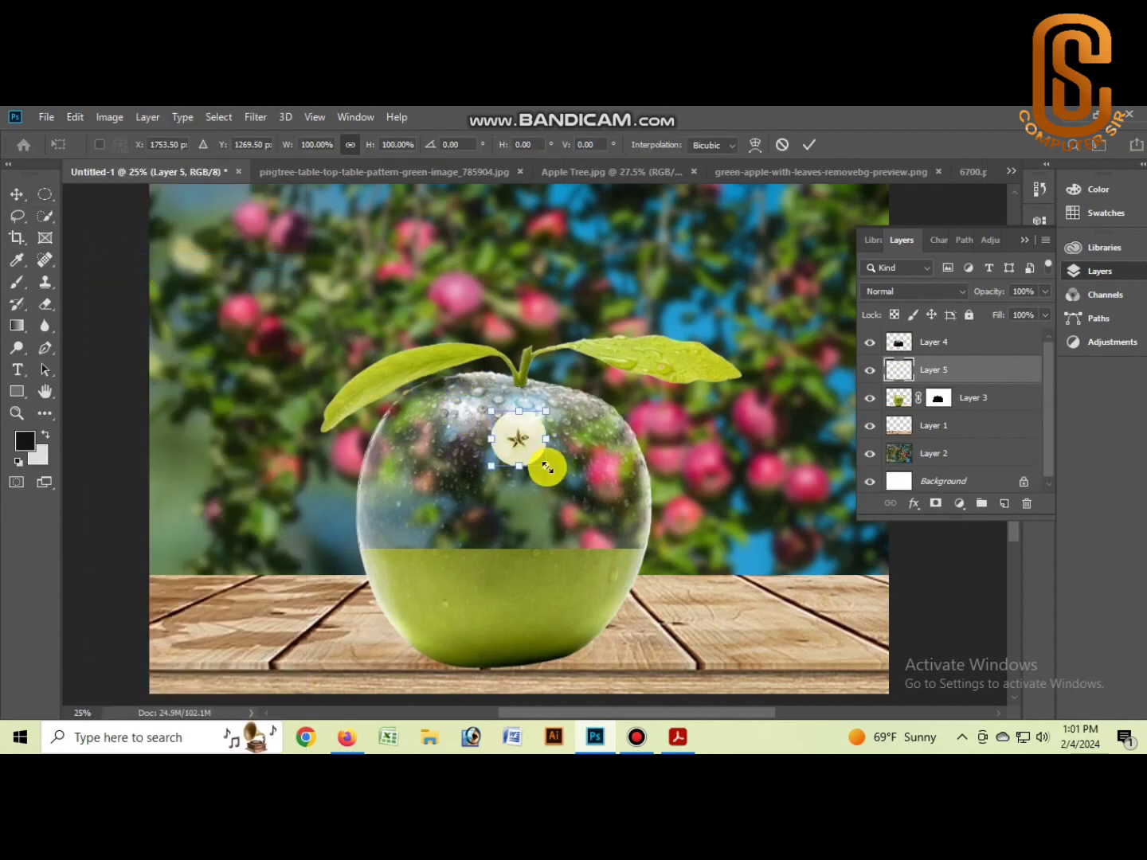
{"action": "left_click_drag", "start_coordinate": [548, 468], "coordinate": [571, 591]}
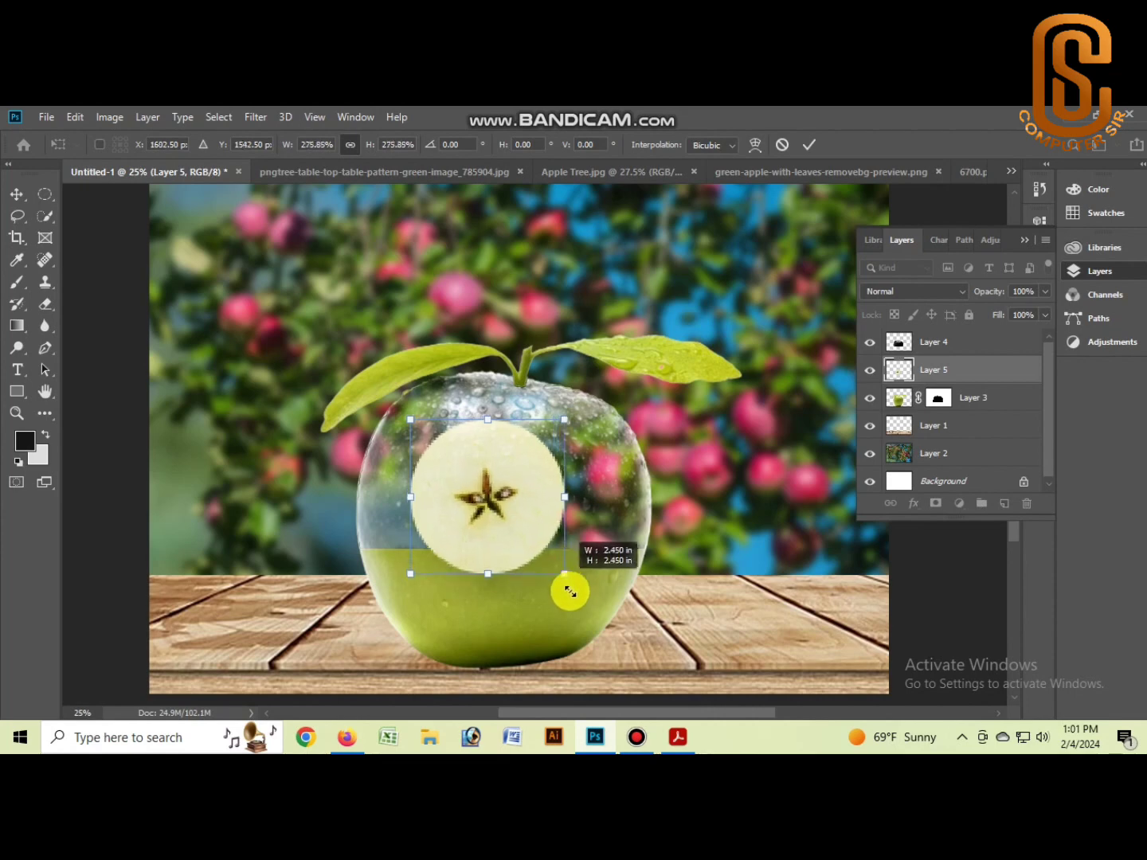
{"action": "mouse_move", "coordinate": [569, 591]}
{"action": "left_mouse_down"}
{"action": "mouse_move", "coordinate": [617, 634]}
{"action": "mouse_move", "coordinate": [577, 597]}
{"action": "left_mouse_up"}
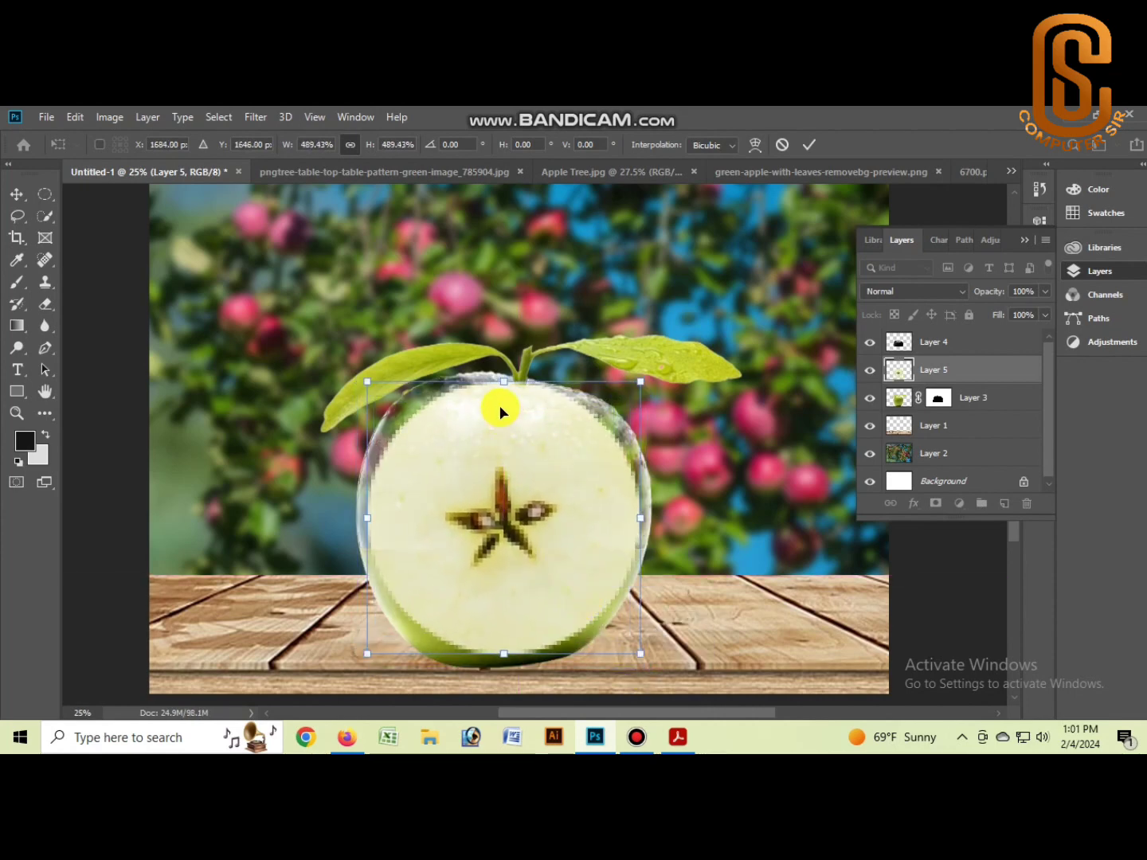
{"action": "mouse_move", "coordinate": [504, 383]}
{"action": "left_mouse_down"}
{"action": "mouse_move", "coordinate": [510, 577]}
{"action": "mouse_move", "coordinate": [521, 480]}
{"action": "mouse_move", "coordinate": [510, 519]}
{"action": "left_mouse_up"}
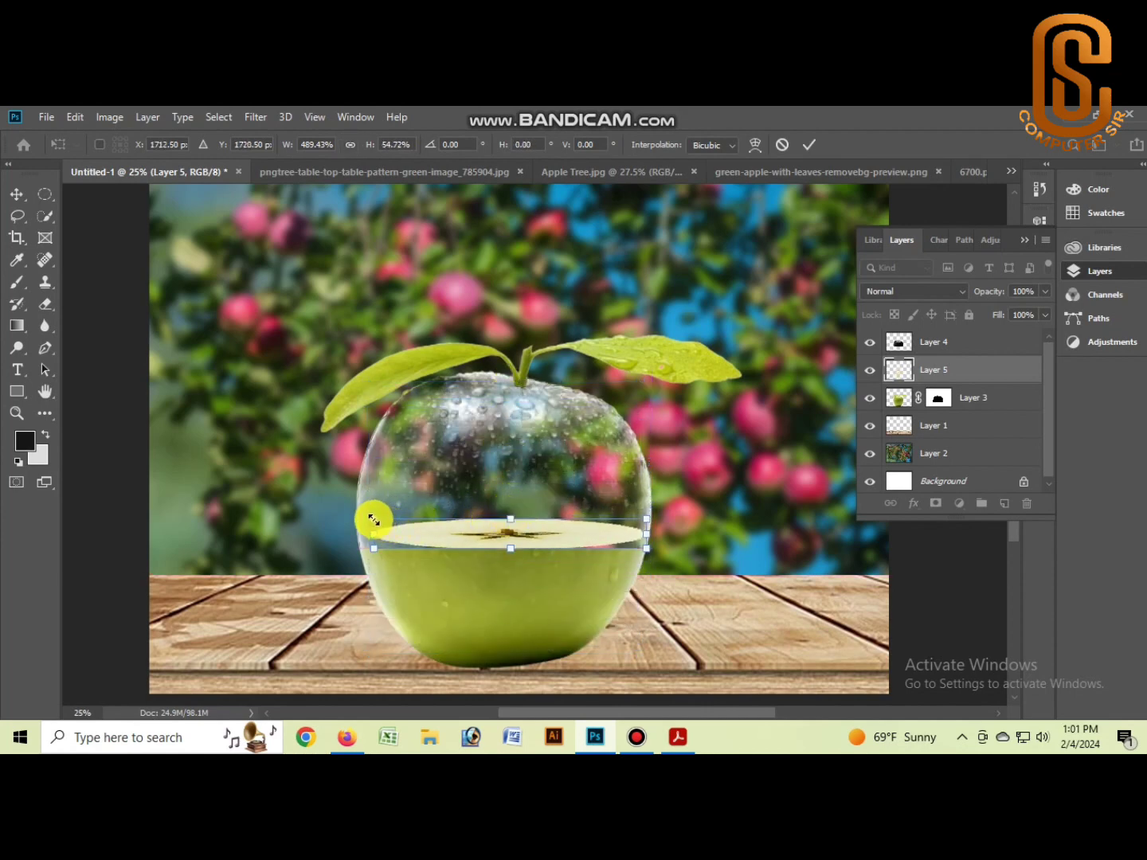
{"action": "left_click_drag", "start_coordinate": [374, 520], "coordinate": [326, 513]}
{"action": "left_click_drag", "start_coordinate": [502, 542], "coordinate": [520, 542]}
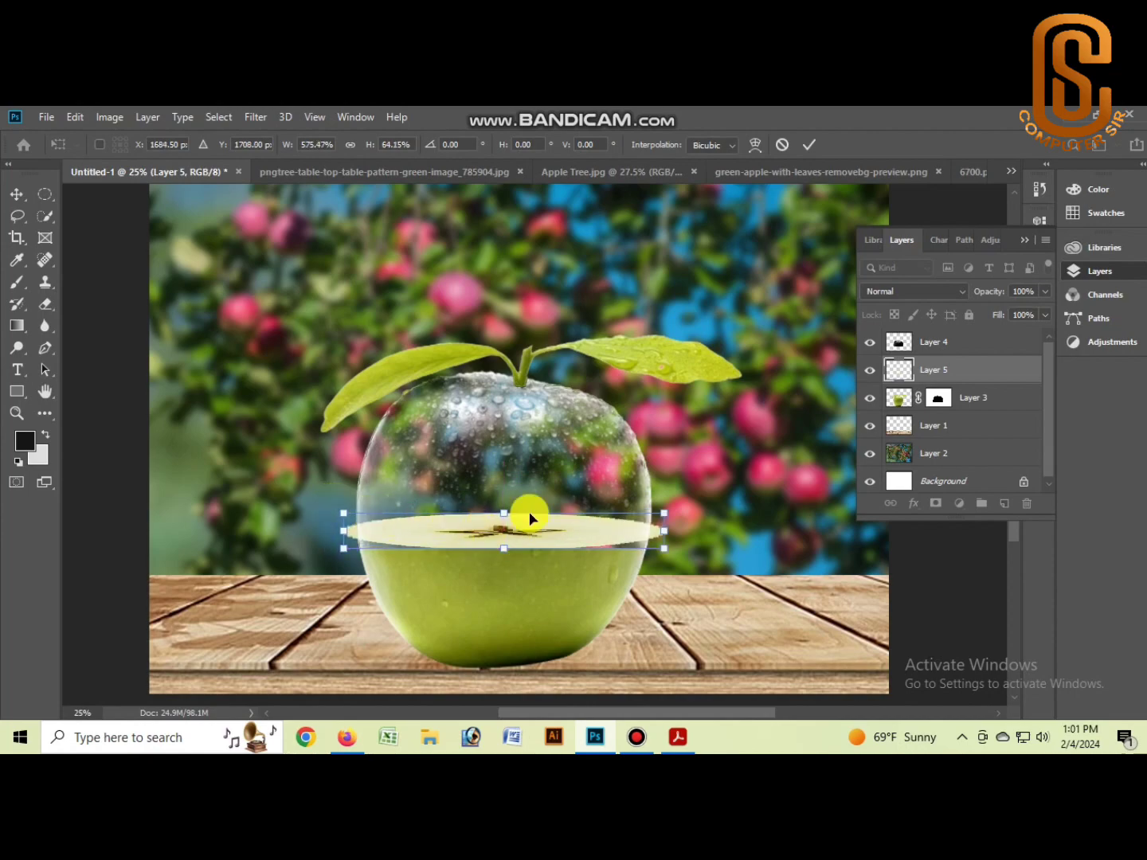
{"action": "key", "text": "ctrl+plus"}
{"action": "key", "text": "ctrl+plus"}
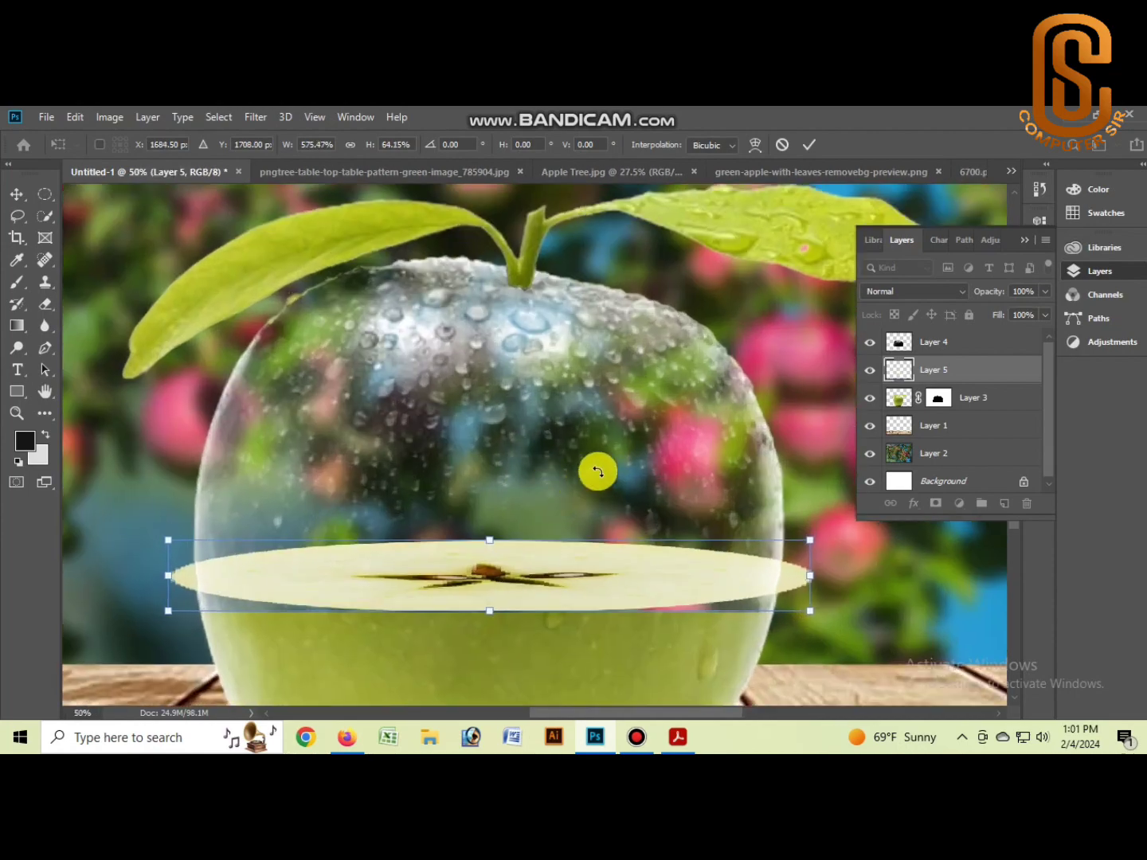
Step: Warp the slice into a thin, downward-curving band over the apple's green half
{"action": "left_click", "coordinate": [755, 144]}
{"action": "mouse_move", "coordinate": [170, 620]}
{"action": "left_mouse_down"}
{"action": "mouse_move", "coordinate": [184, 632]}
{"action": "mouse_move", "coordinate": [184, 598]}
{"action": "left_mouse_up"}
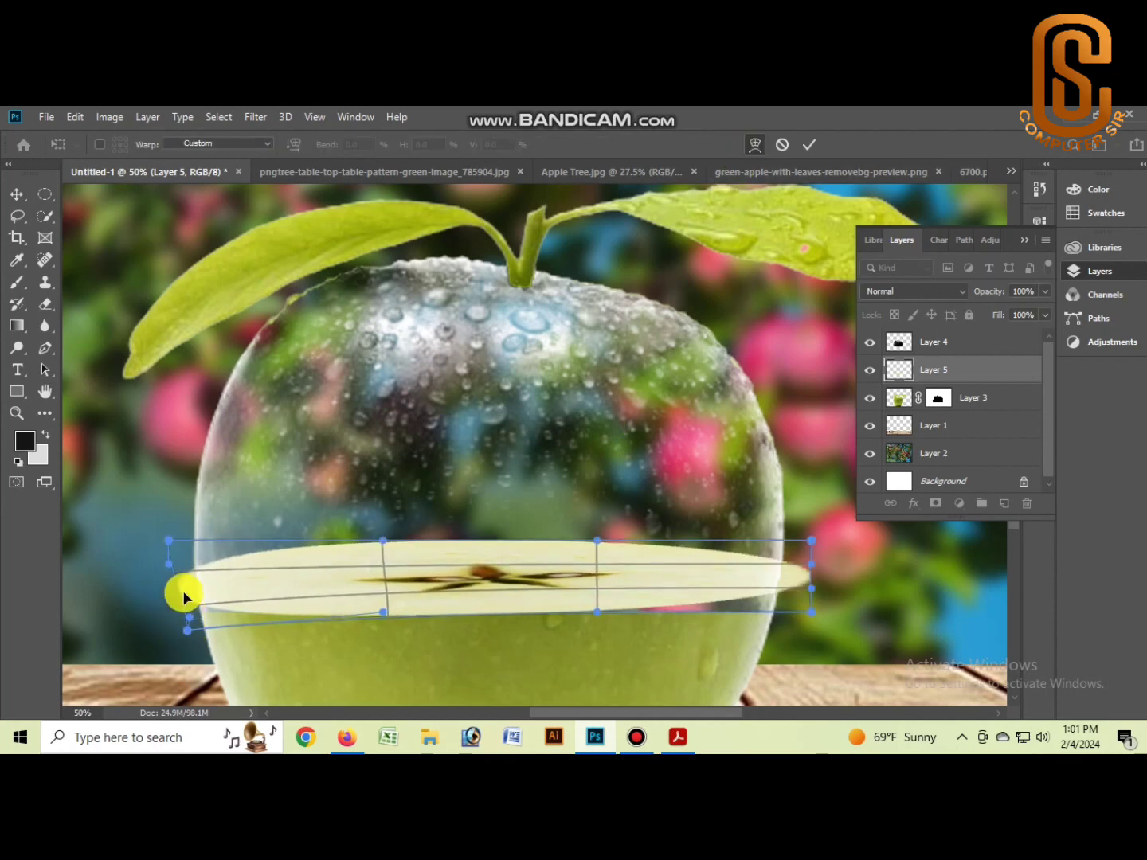
{"action": "left_click_drag", "start_coordinate": [177, 542], "coordinate": [198, 567]}
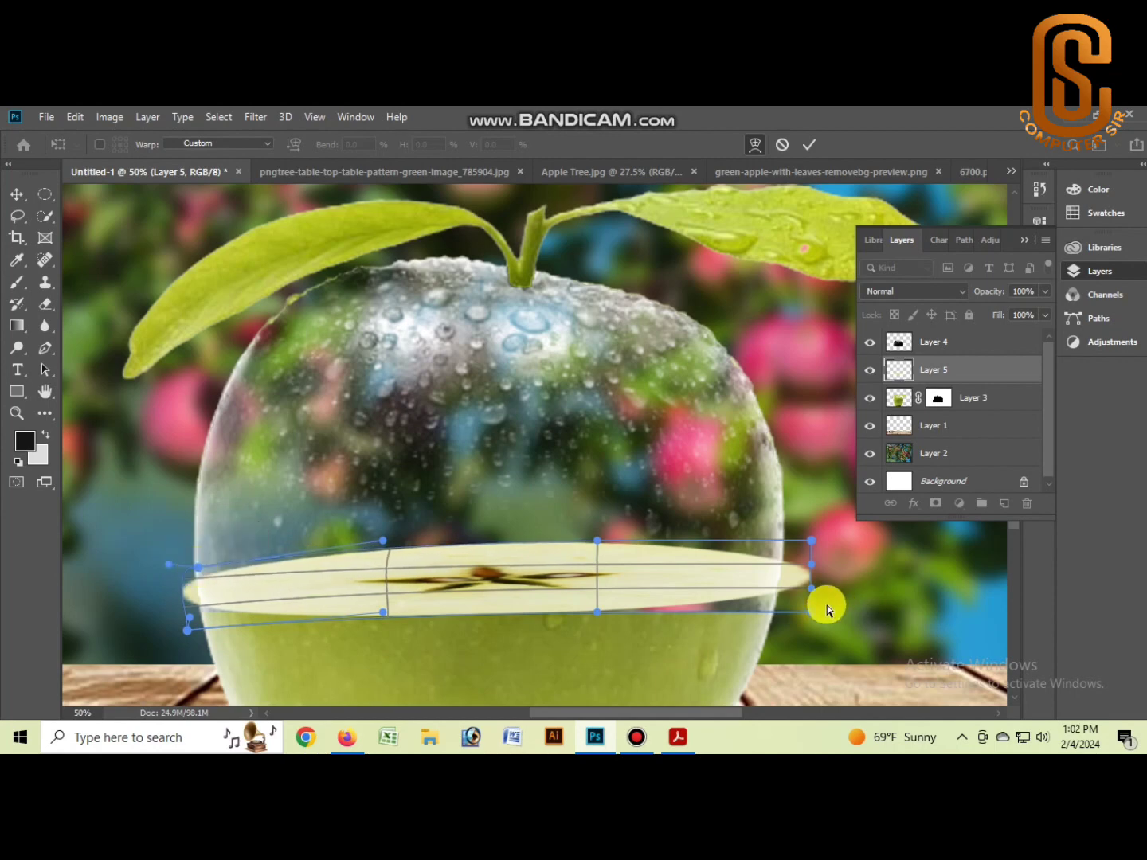
{"action": "left_click_drag", "start_coordinate": [811, 541], "coordinate": [794, 622]}
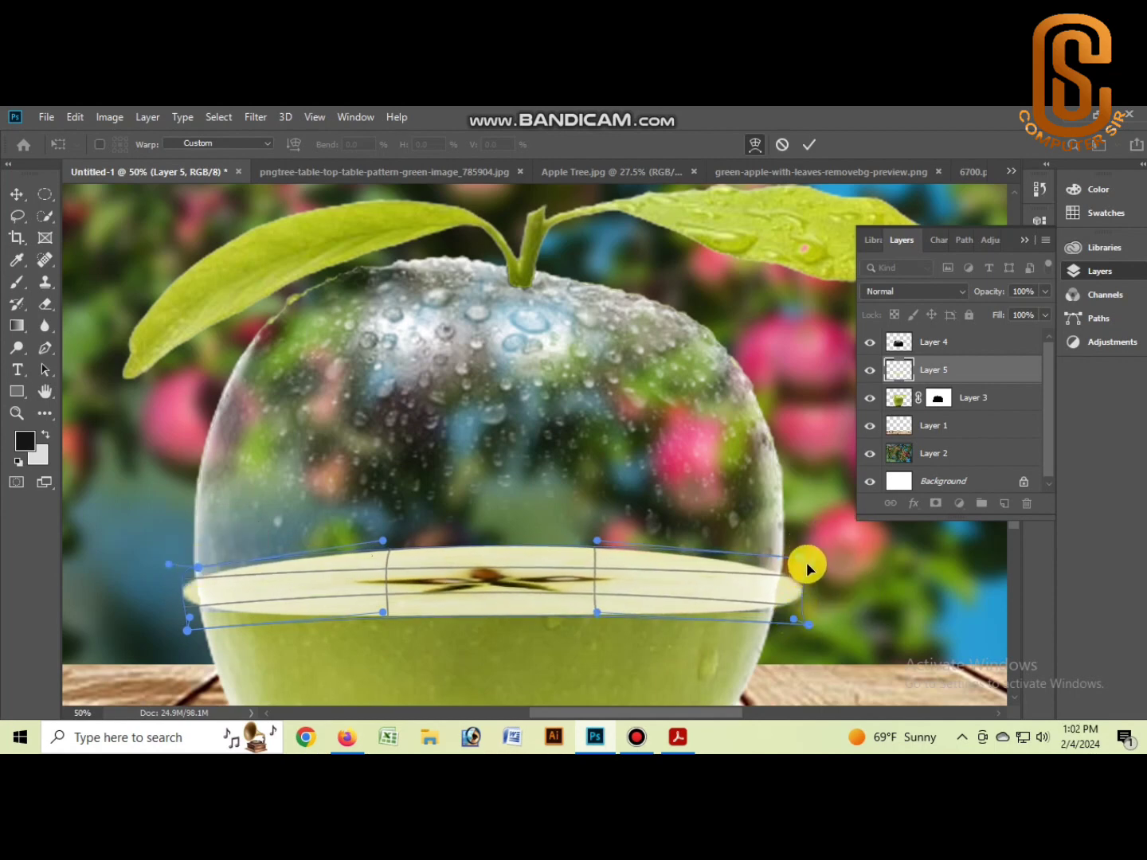
{"action": "mouse_move", "coordinate": [734, 554]}
{"action": "left_mouse_down"}
{"action": "mouse_move", "coordinate": [781, 616]}
{"action": "mouse_move", "coordinate": [782, 586]}
{"action": "left_mouse_up"}
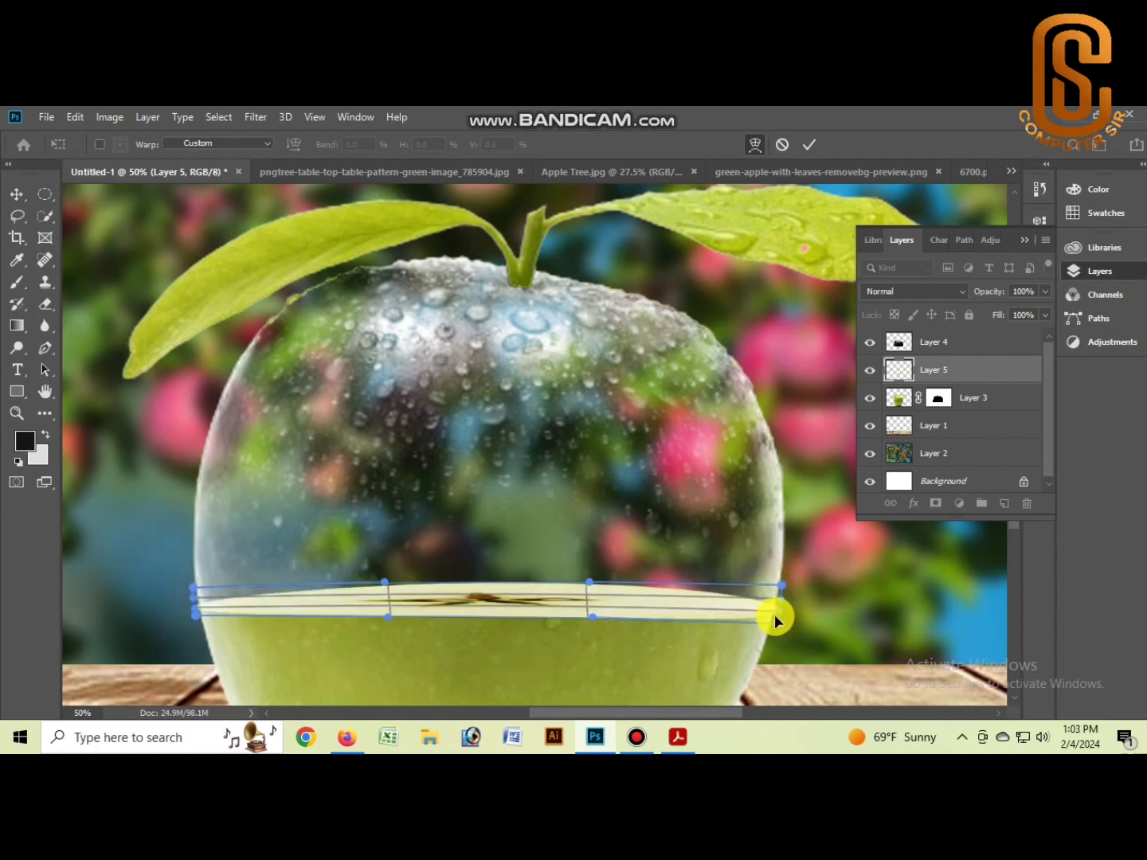
{"action": "key", "text": "Return"}
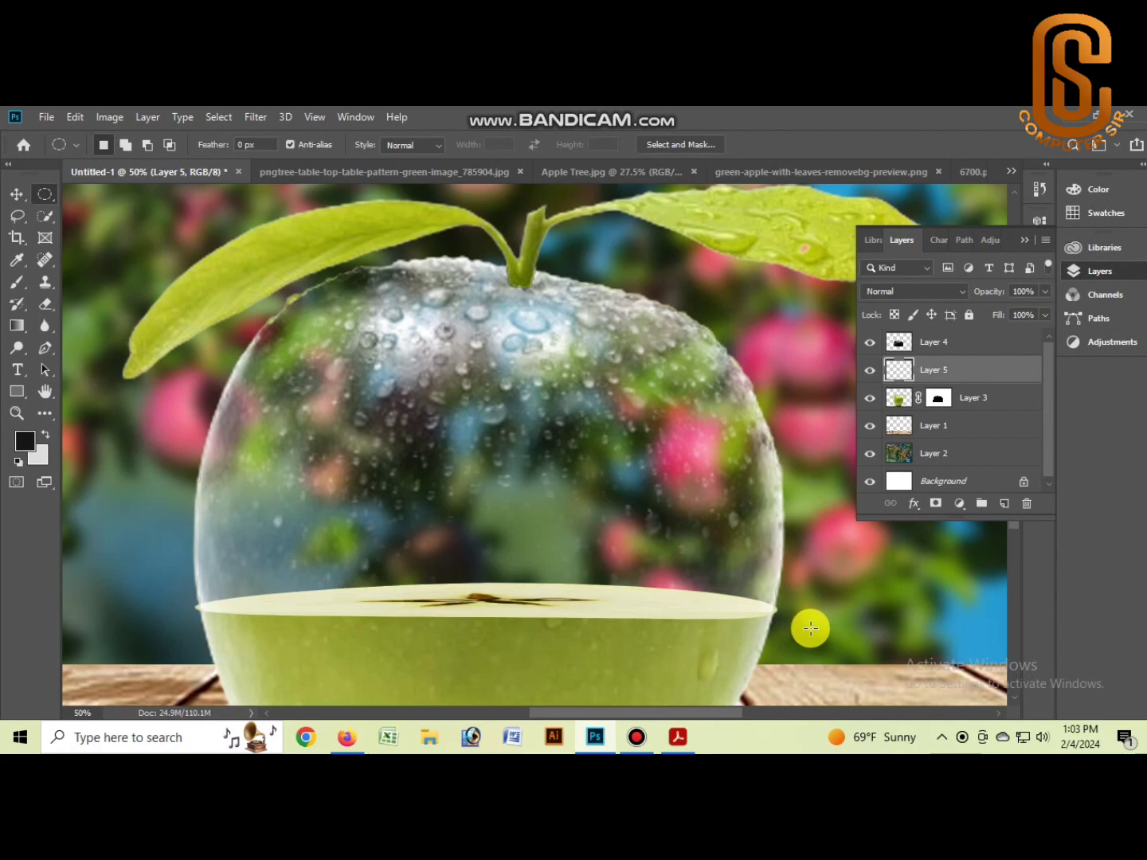
Step: Narrow the warped slice so its ends meet the apple's edges, and commit it
{"action": "key", "text": "ctrl+t"}
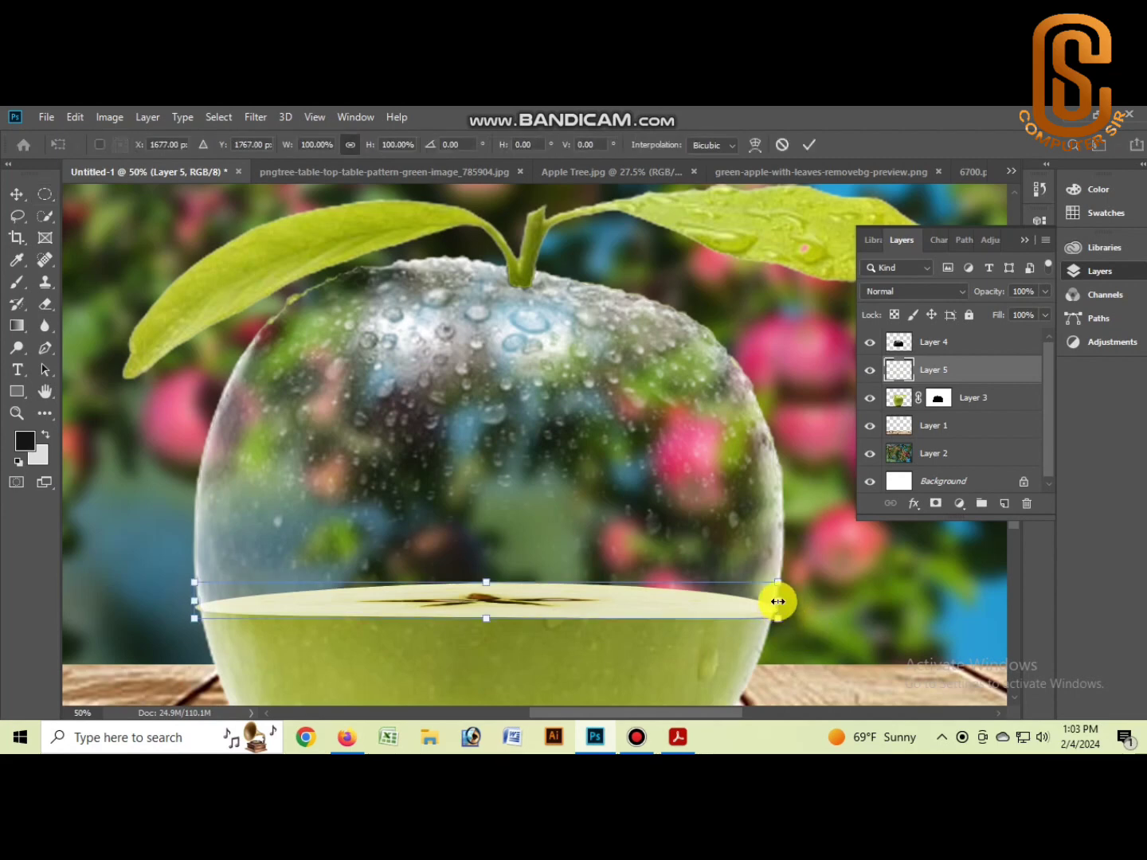
{"action": "left_click_drag", "start_coordinate": [777, 607], "coordinate": [773, 603]}
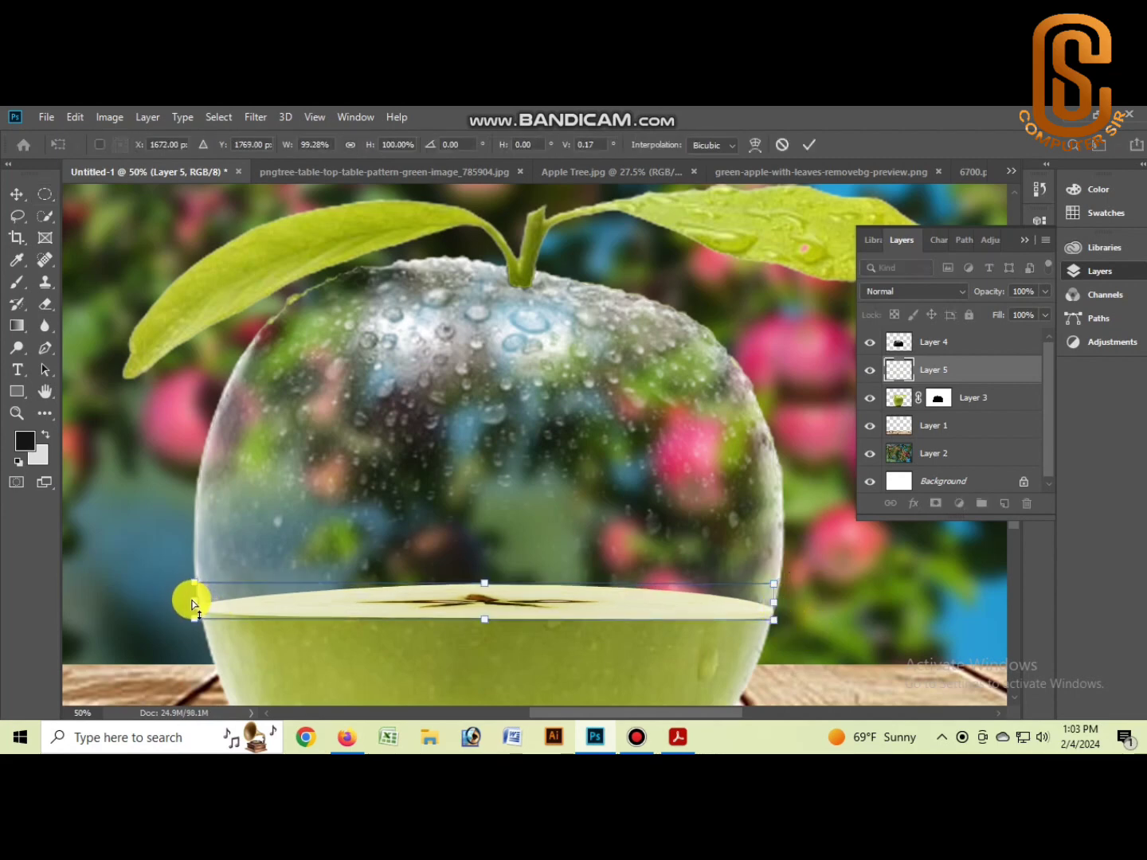
{"action": "left_click_drag", "start_coordinate": [192, 604], "coordinate": [196, 602]}
{"action": "key", "text": "Return"}
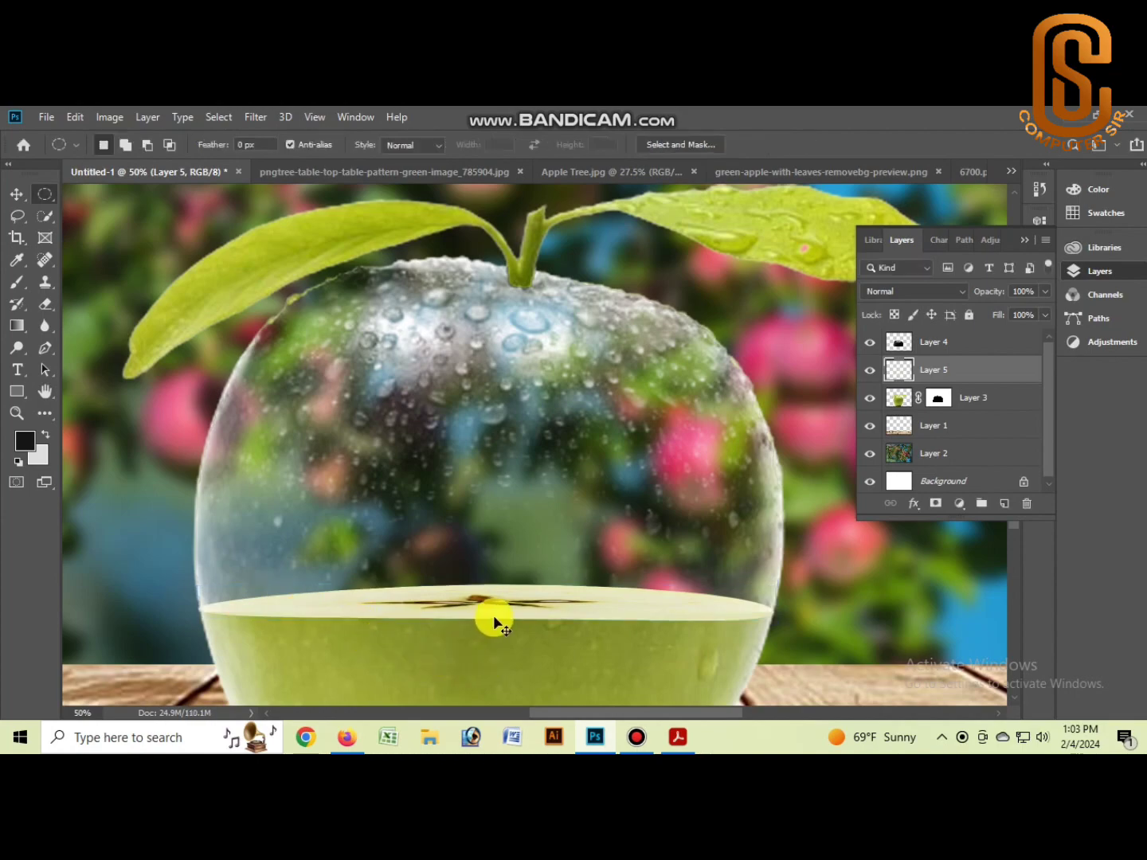
Step: Open the potted fruit tree PNG image
{"action": "key", "text": "ctrl+0"}
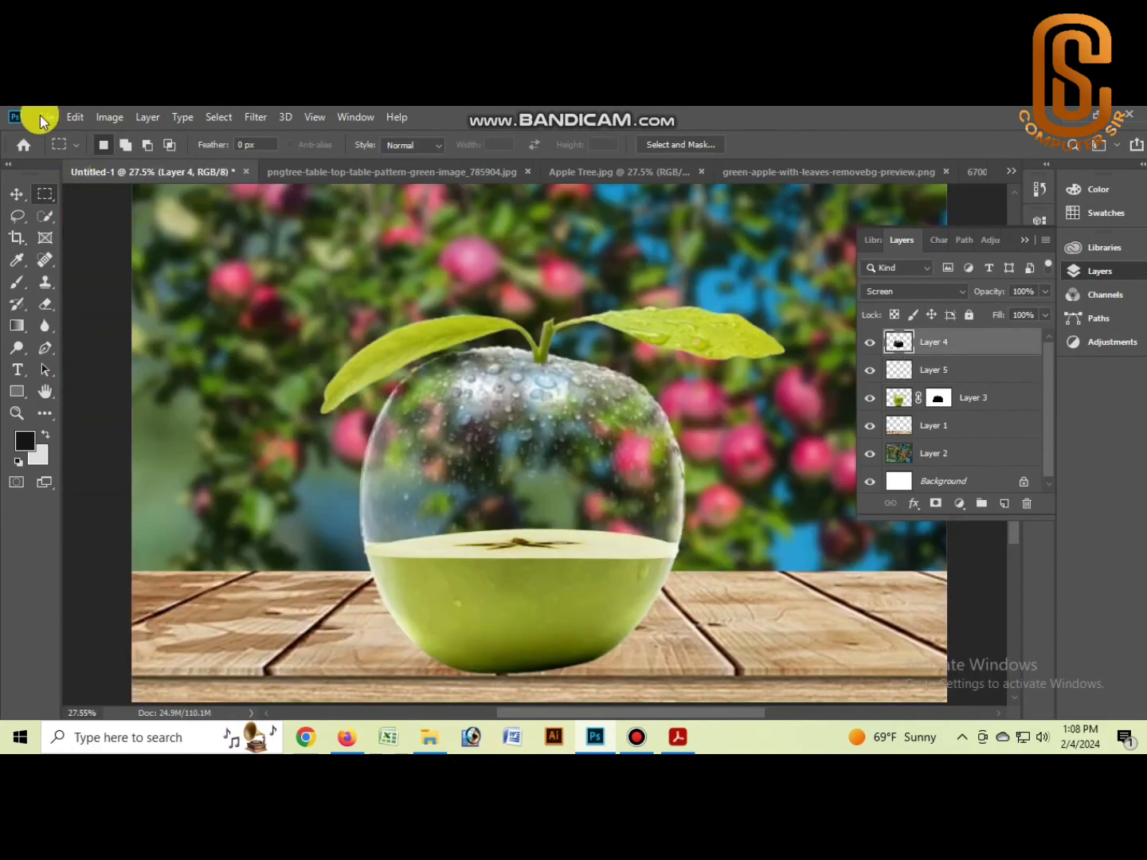
{"action": "left_click", "coordinate": [47, 117]}
{"action": "left_click", "coordinate": [73, 163]}
{"action": "left_click", "coordinate": [462, 319]}
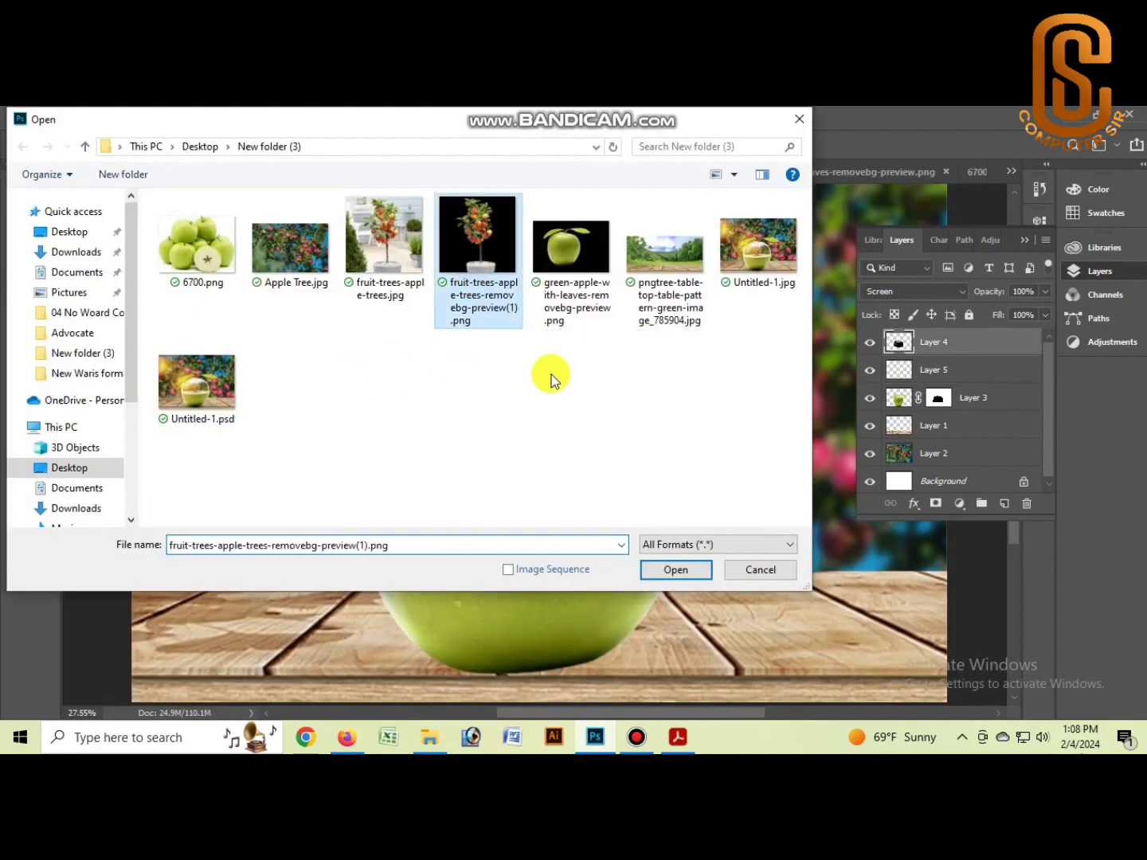
{"action": "left_click", "coordinate": [675, 571]}
Step: Cut the tree's fruit-laden crown out of the image and return to Untitled-1
{"action": "left_click_drag", "start_coordinate": [319, 222], "coordinate": [742, 527]}
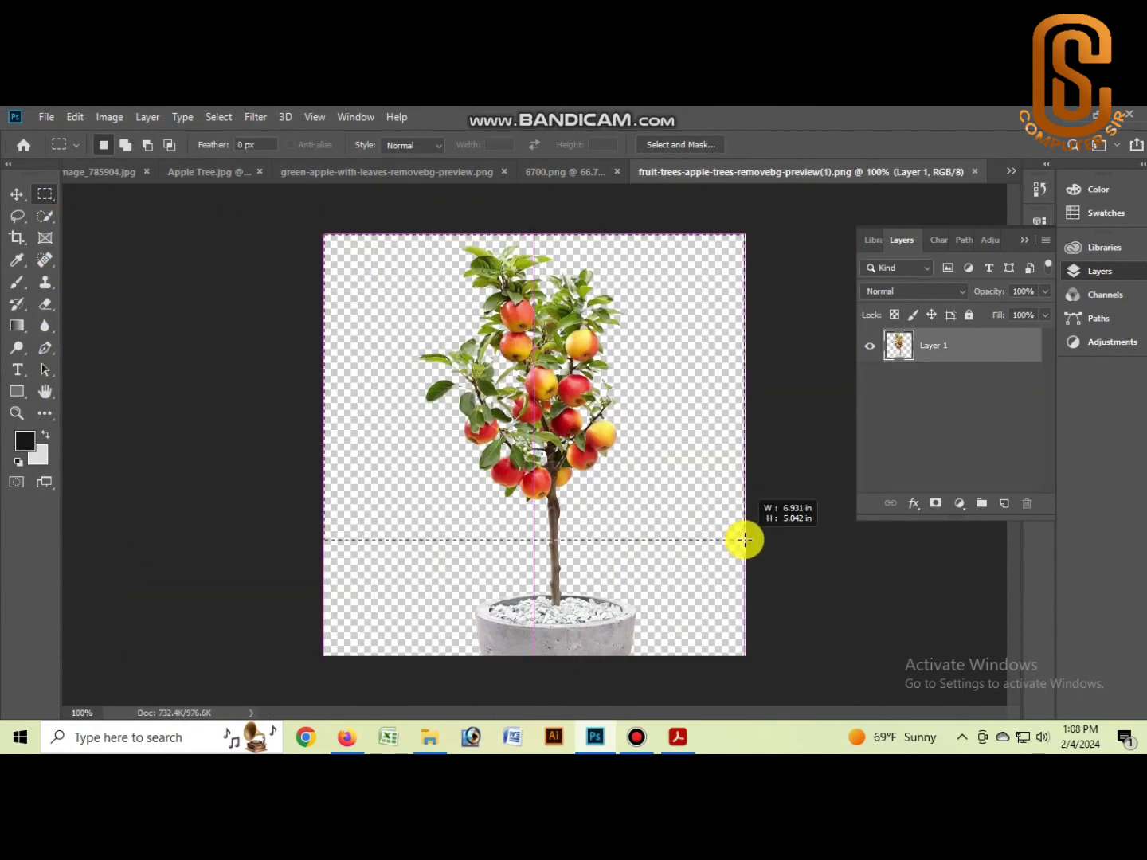
{"action": "left_click", "coordinate": [78, 118]}
{"action": "left_click", "coordinate": [116, 213]}
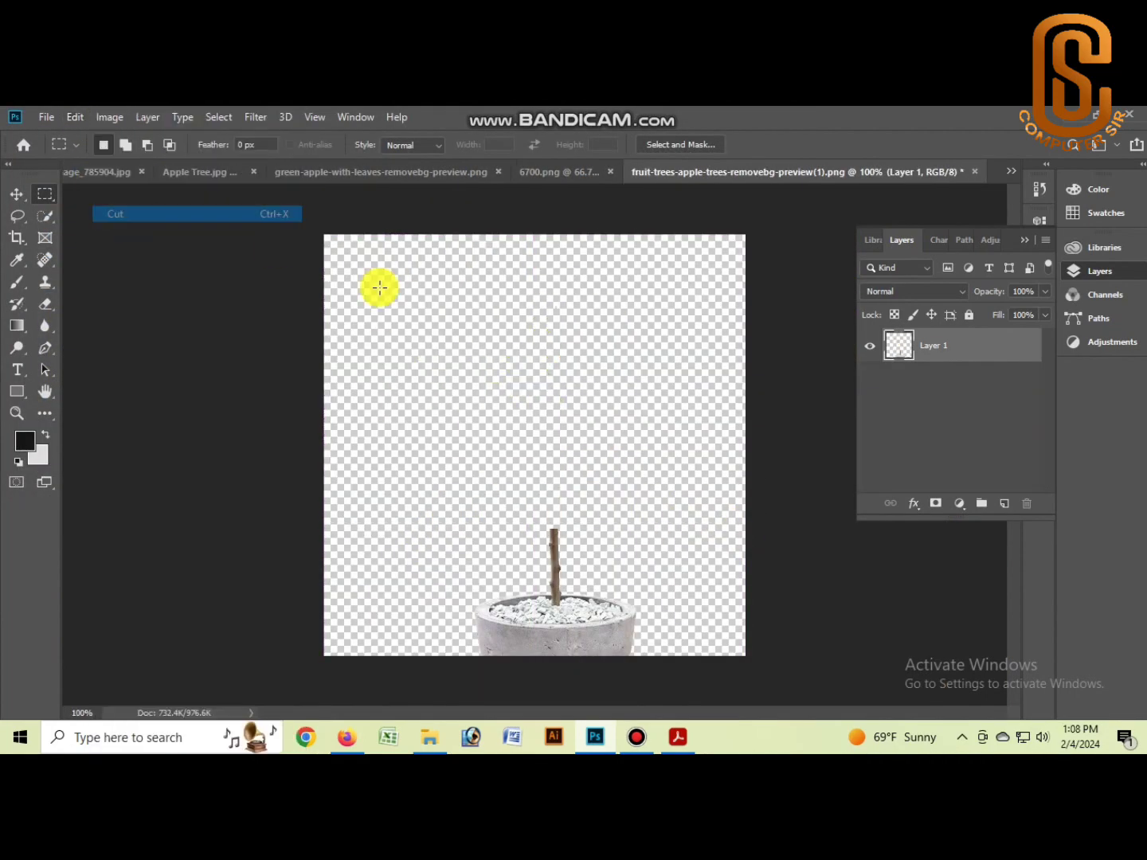
{"action": "key", "text": "ctrl+Tab"}
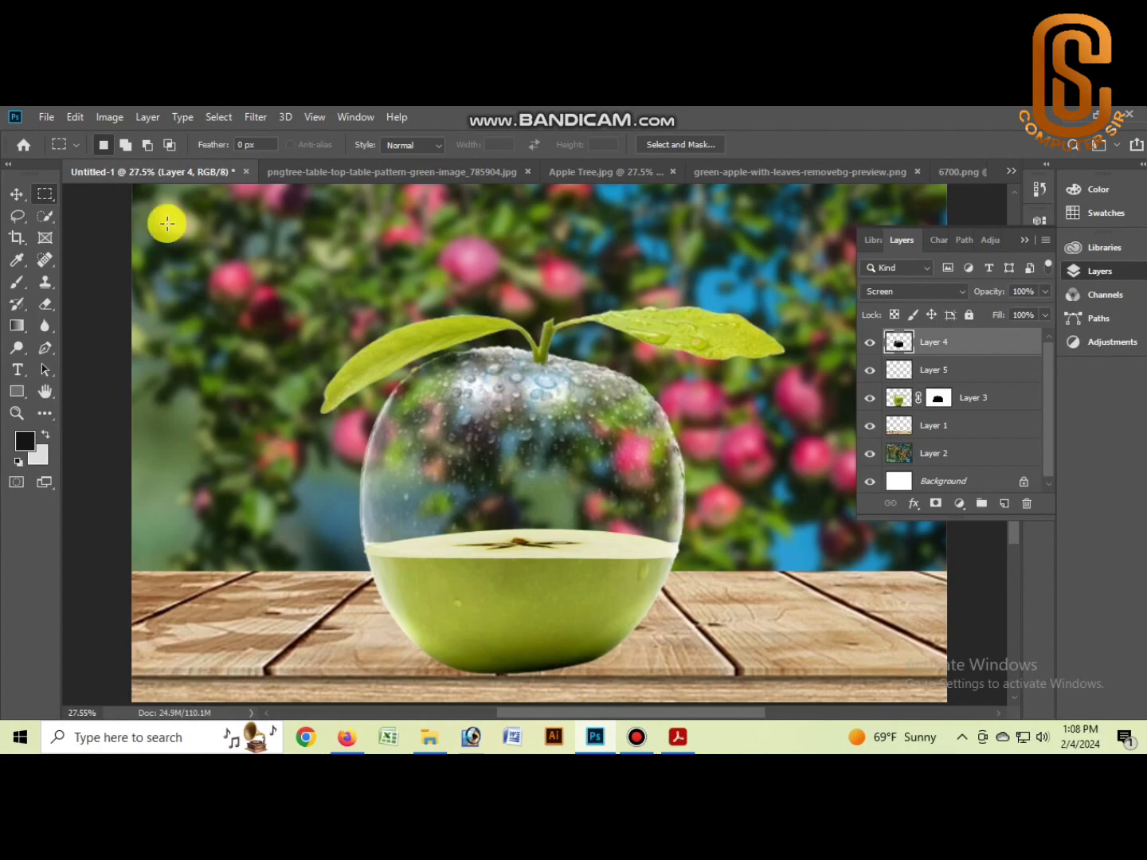
Step: Paste the fruit tree into the composition and size it inside the apple
{"action": "left_click", "coordinate": [76, 118]}
{"action": "left_click", "coordinate": [110, 266]}
{"action": "key", "text": "ctrl+t"}
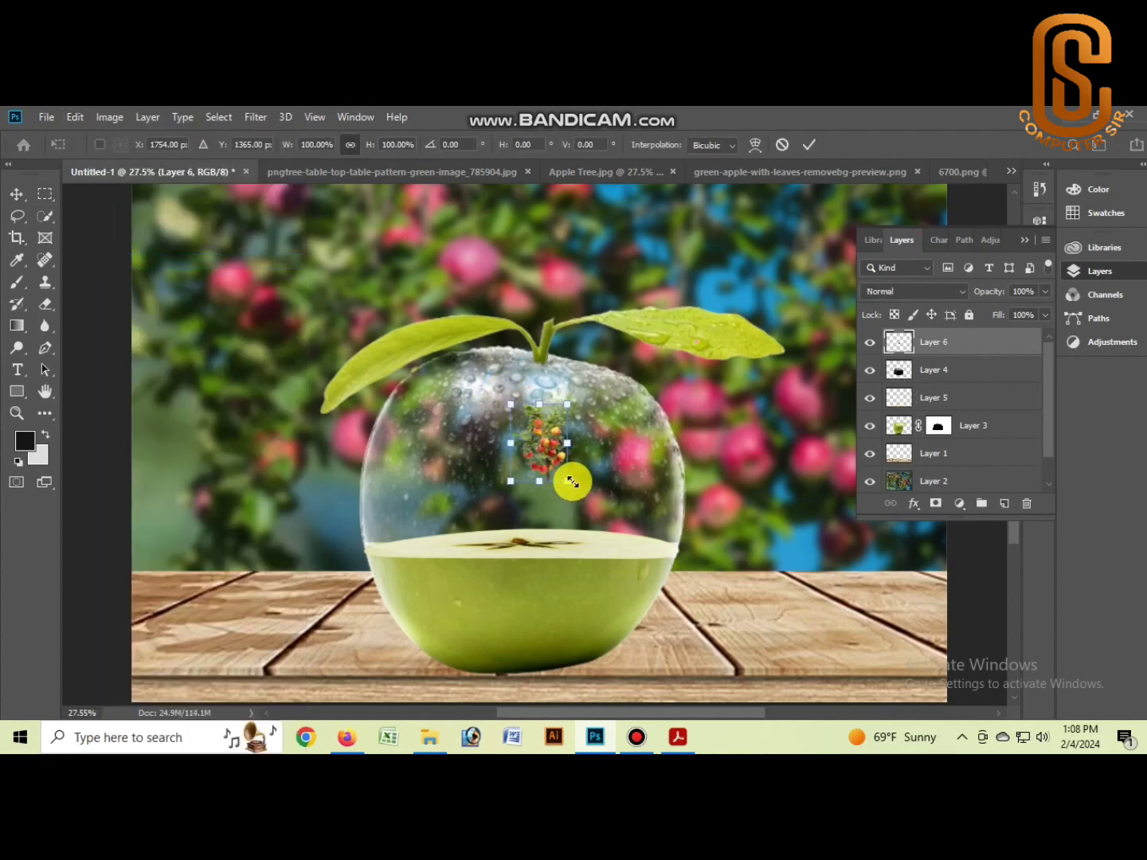
{"action": "mouse_move", "coordinate": [569, 479]}
{"action": "left_mouse_down"}
{"action": "mouse_move", "coordinate": [594, 525]}
{"action": "mouse_move", "coordinate": [534, 511]}
{"action": "left_mouse_up"}
{"action": "key", "text": "Return"}
Step: Delete the bottom of the tree's trunk with a rectangular selection
{"action": "key", "text": "m"}
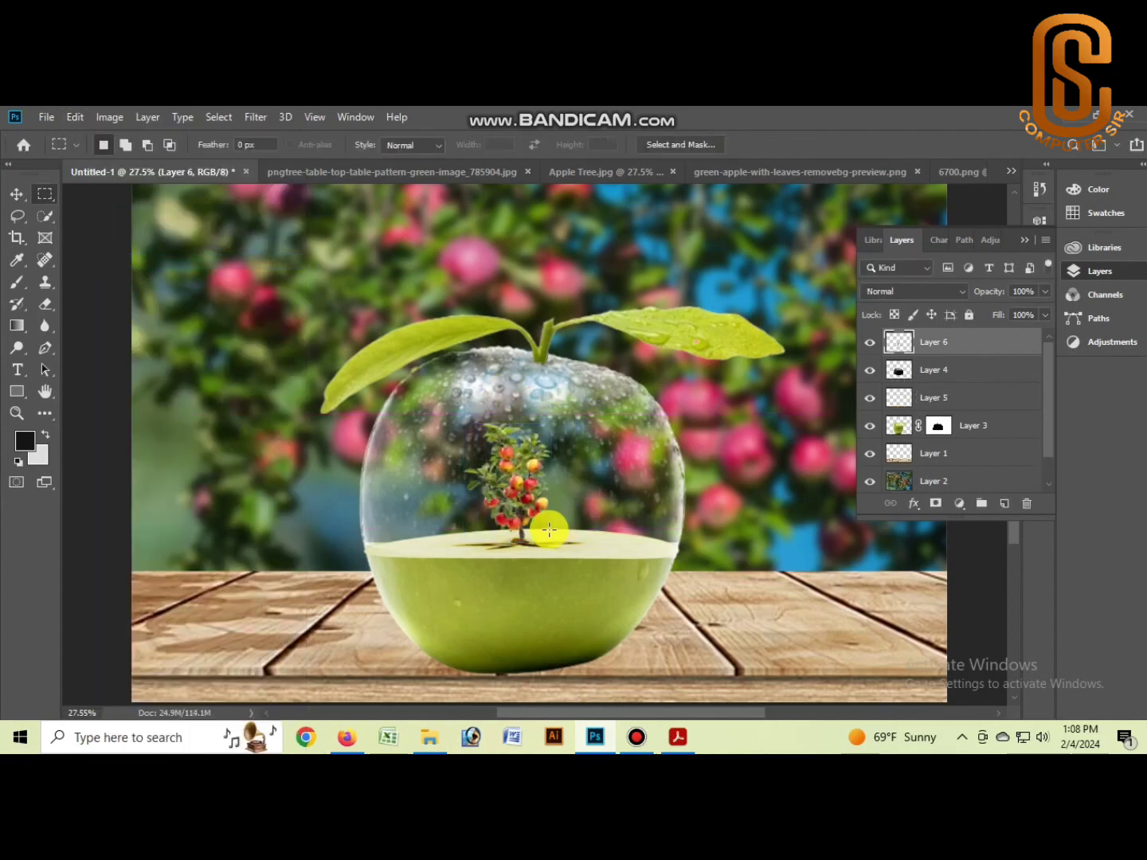
{"action": "scroll", "coordinate": [506, 541], "scroll_direction": "up", "scroll_amount": 3}
{"action": "scroll", "coordinate": [505, 541], "scroll_direction": "up", "scroll_amount": 3}
{"action": "left_click_drag", "start_coordinate": [458, 490], "coordinate": [551, 568]}
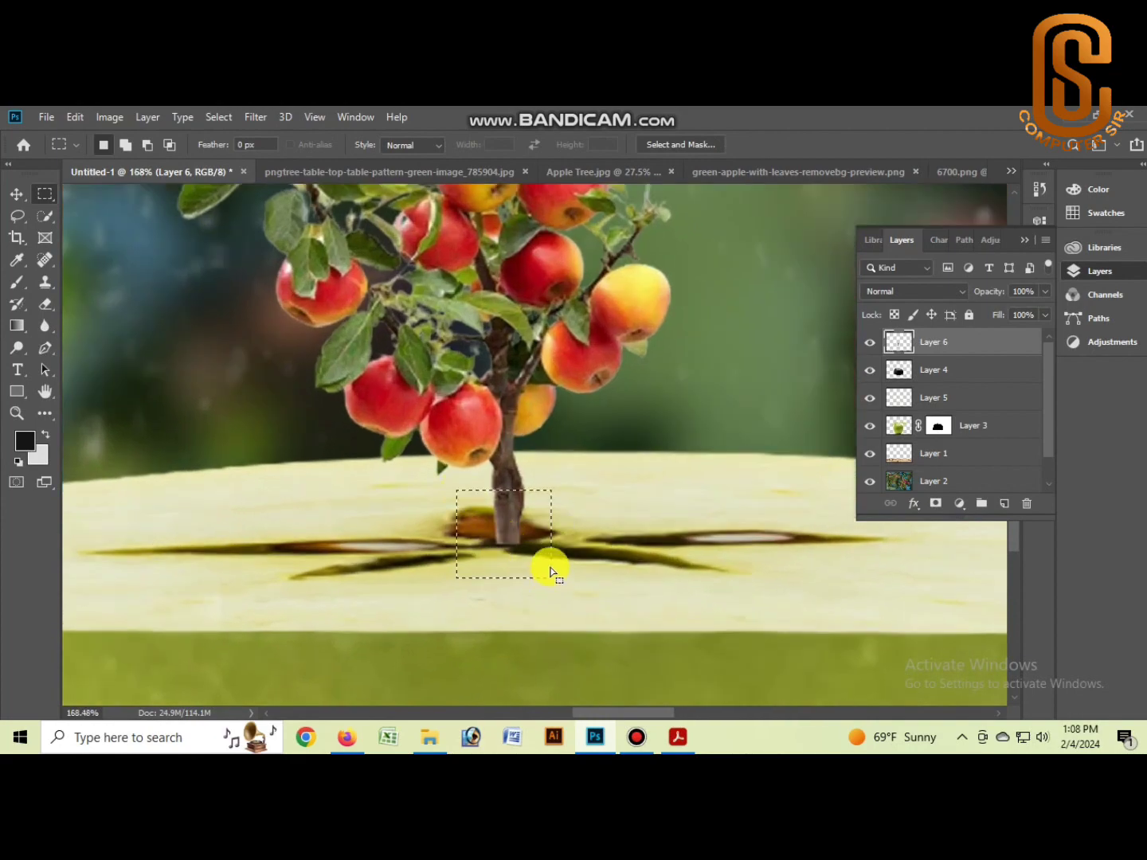
{"action": "key", "text": "Delete"}
{"action": "key", "text": "ctrl+d"}
{"action": "scroll", "coordinate": [607, 507], "scroll_direction": "down", "scroll_amount": 2}
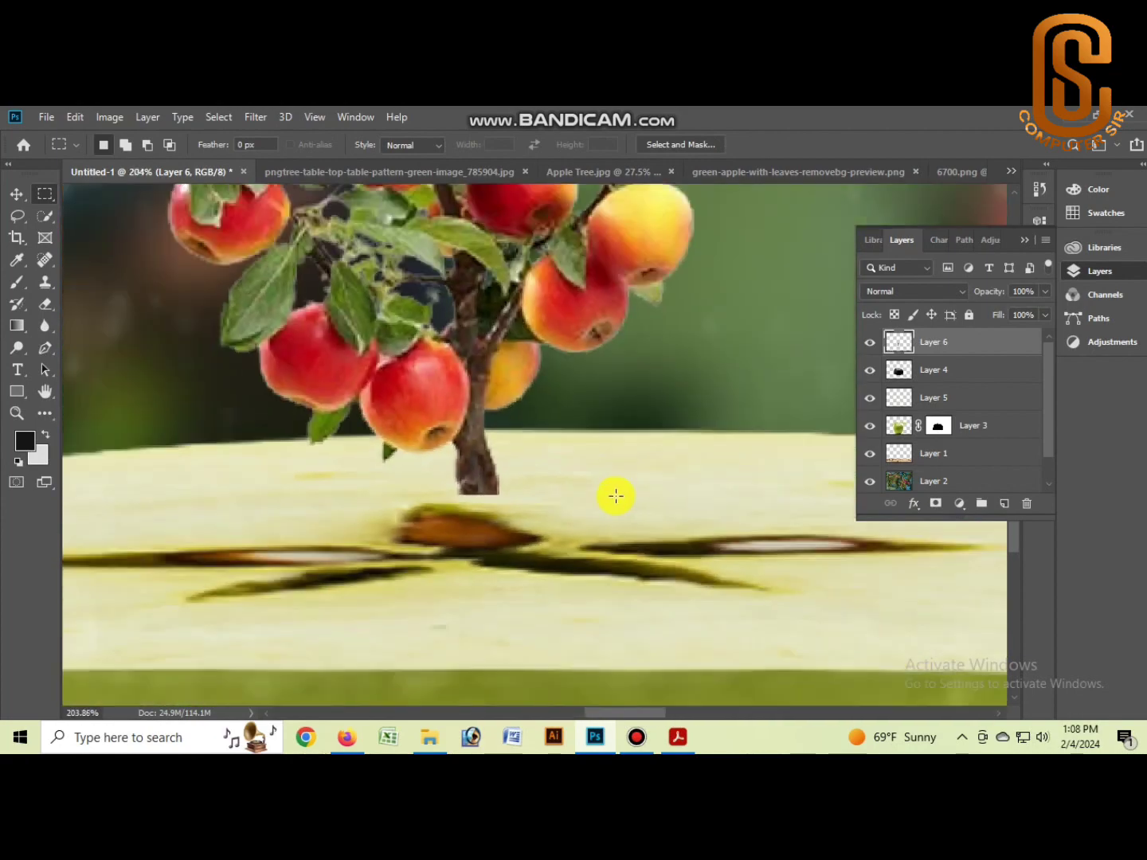
{"action": "scroll", "coordinate": [614, 493], "scroll_direction": "down", "scroll_amount": 4}
Step: Enlarge the tree and settle it onto the apple's cut surface
{"action": "key", "text": "ctrl+t"}
{"action": "left_click_drag", "start_coordinate": [504, 339], "coordinate": [455, 269]}
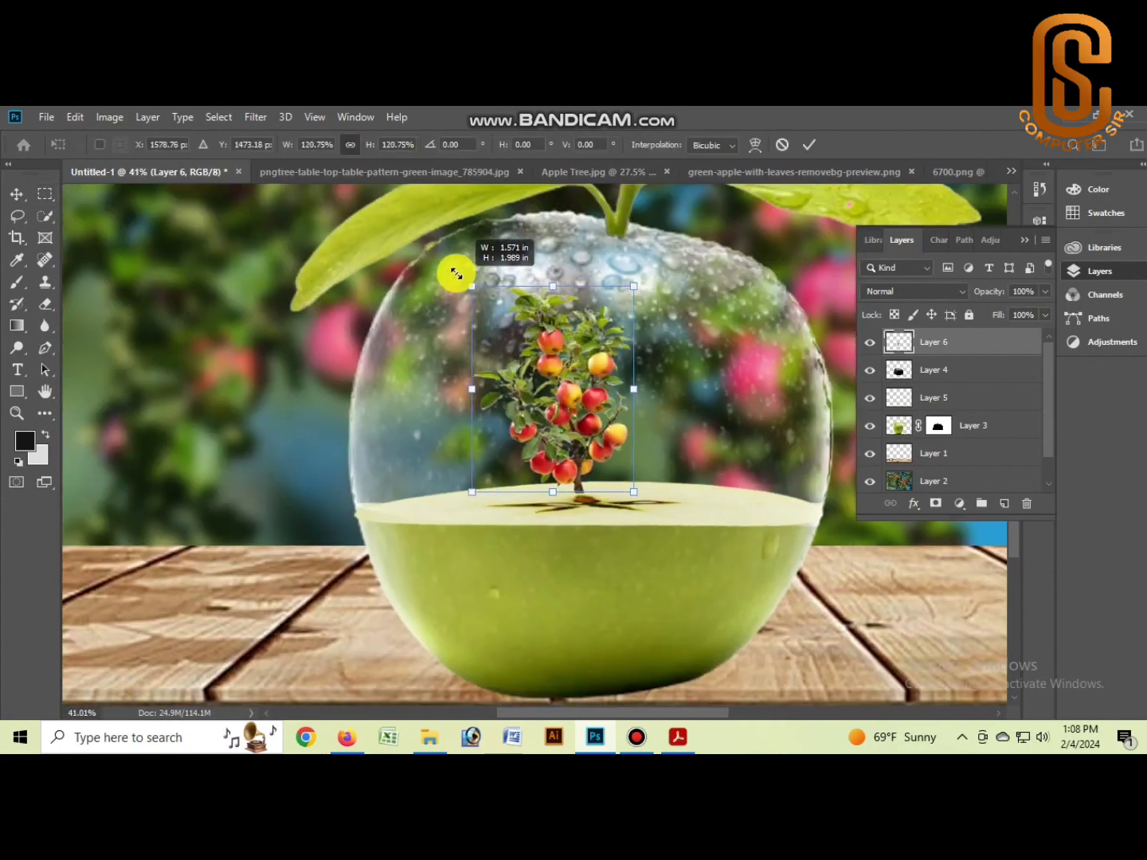
{"action": "left_click_drag", "start_coordinate": [557, 333], "coordinate": [570, 345]}
{"action": "key", "text": "Return"}
Step: Move the glass apple layer above the tree layer
{"action": "key", "text": "m"}
{"action": "left_click_drag", "start_coordinate": [989, 374], "coordinate": [936, 332]}
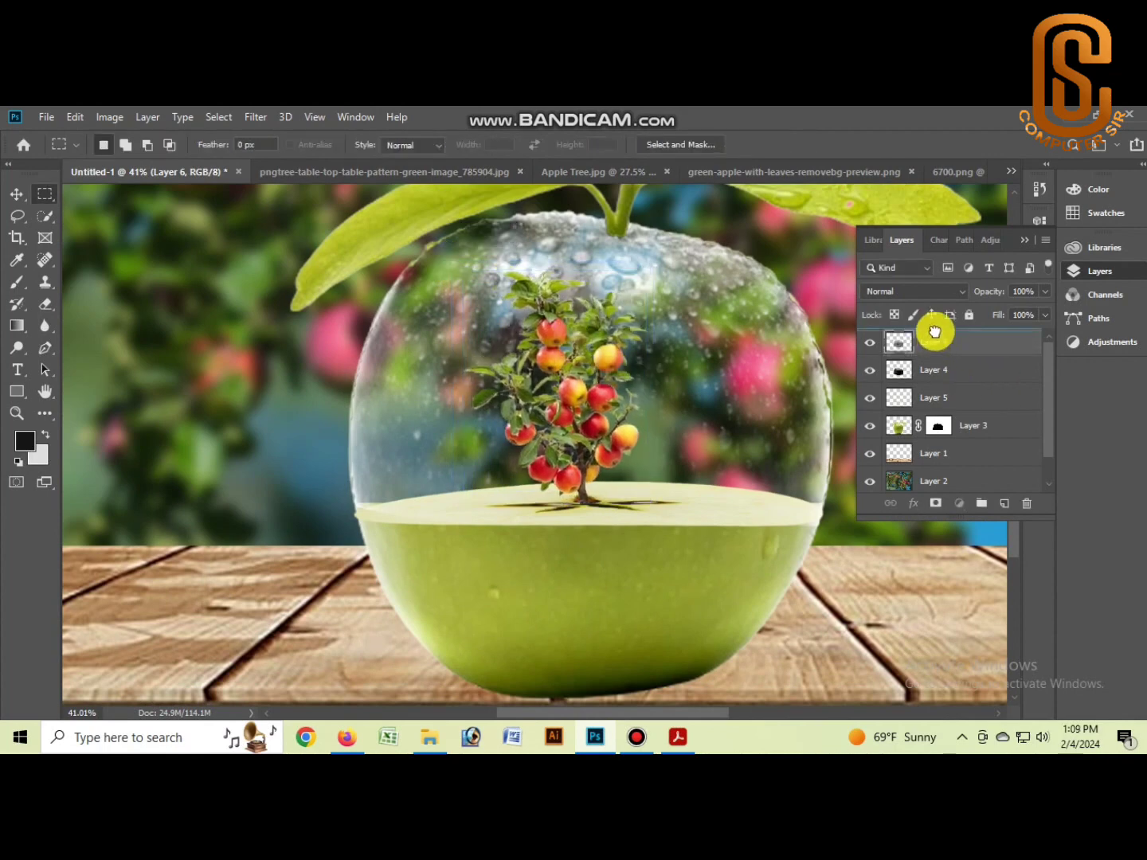
{"action": "key", "text": "ctrl+t"}
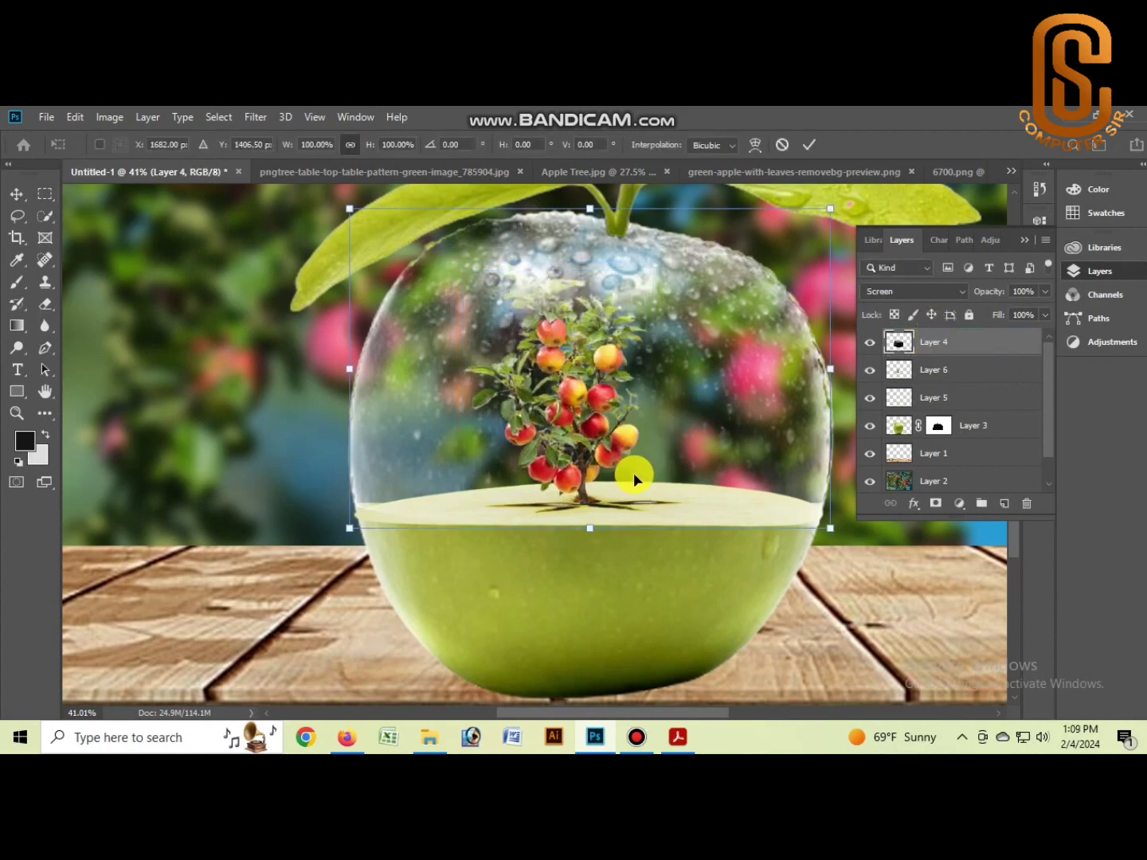
{"action": "key", "text": "Return"}
Step: Resize the tree and reposition it lower inside the apple
{"action": "left_click", "coordinate": [935, 370]}
{"action": "key", "text": "ctrl+t"}
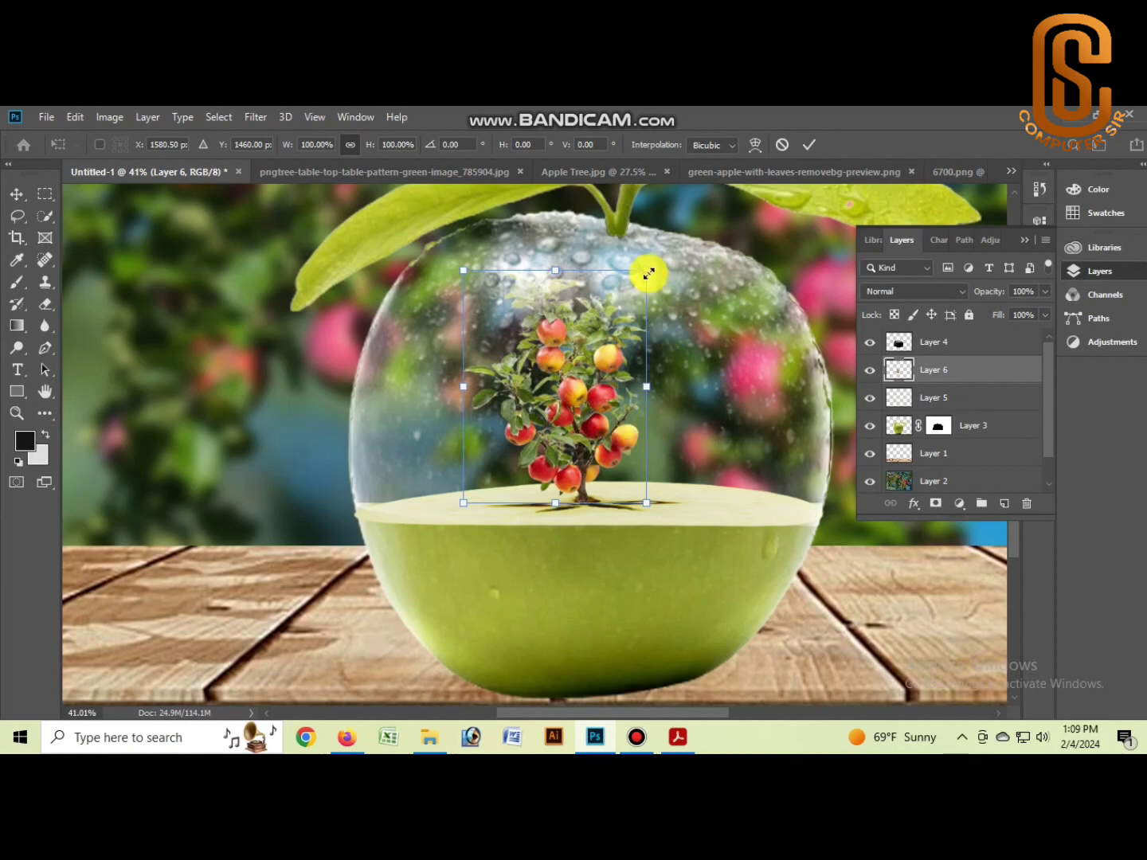
{"action": "mouse_move", "coordinate": [648, 269]}
{"action": "left_mouse_down"}
{"action": "mouse_move", "coordinate": [653, 295]}
{"action": "mouse_move", "coordinate": [611, 350]}
{"action": "mouse_move", "coordinate": [677, 373]}
{"action": "mouse_move", "coordinate": [634, 412]}
{"action": "left_mouse_up"}
{"action": "key", "text": "Return"}
{"action": "key", "text": "m"}
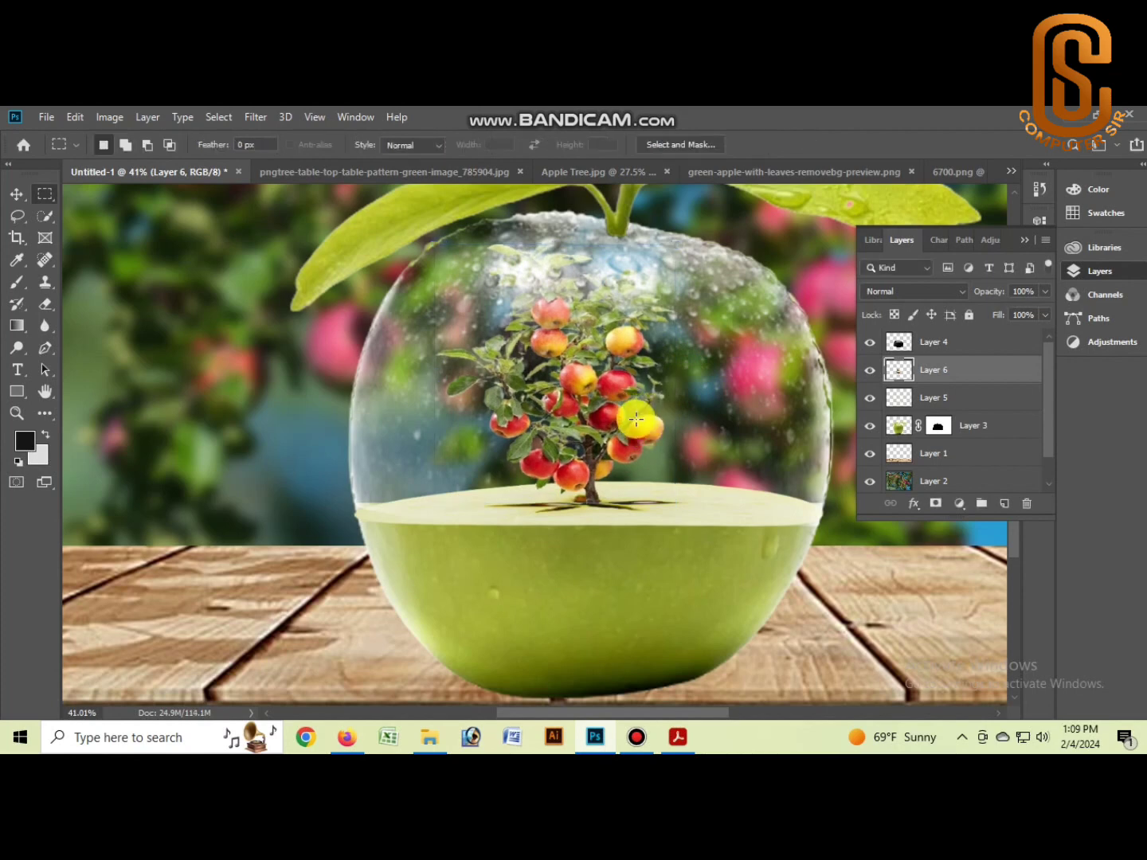
{"action": "key", "text": "t"}
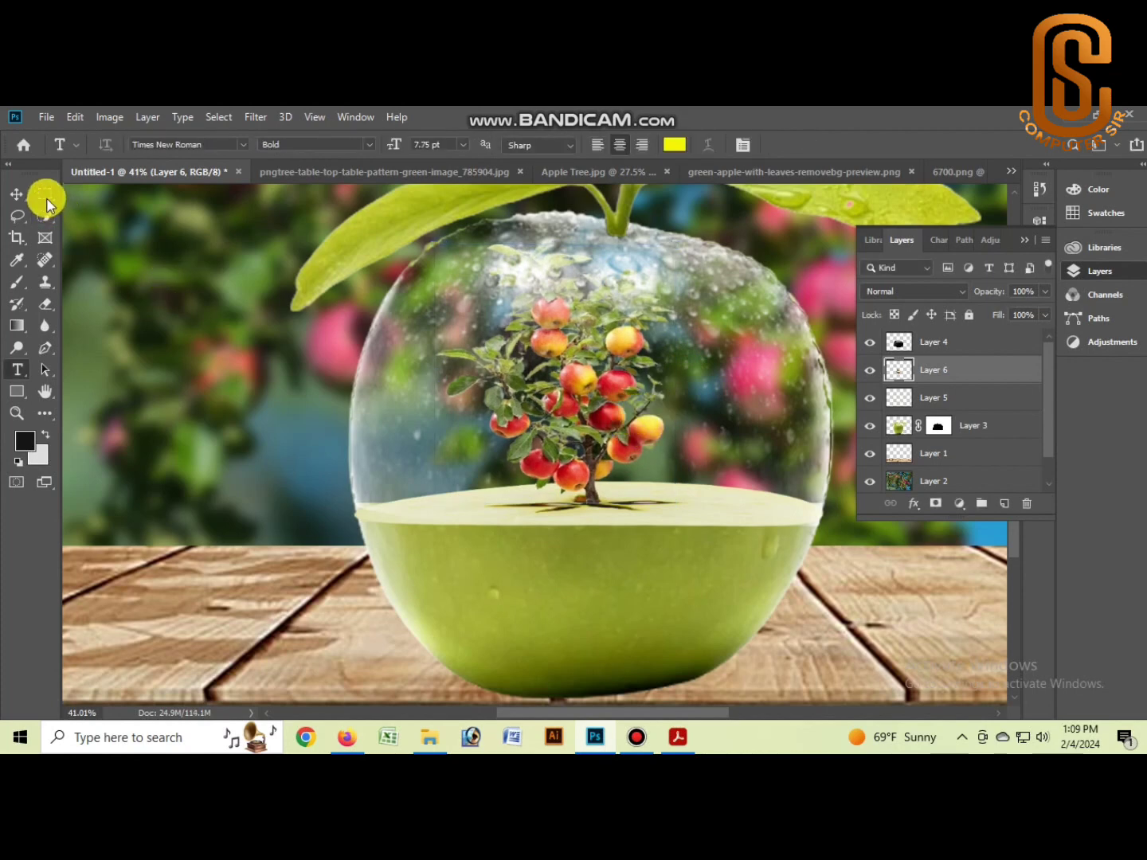
Step: Nudge the tree a few pixels left, then one back right
{"action": "key", "text": "ctrl+t"}
{"action": "key", "text": "Left"}
{"action": "key", "text": "Left"}
{"action": "key", "text": "Left"}
{"action": "key", "text": "Return"}
{"action": "key", "text": "m"}
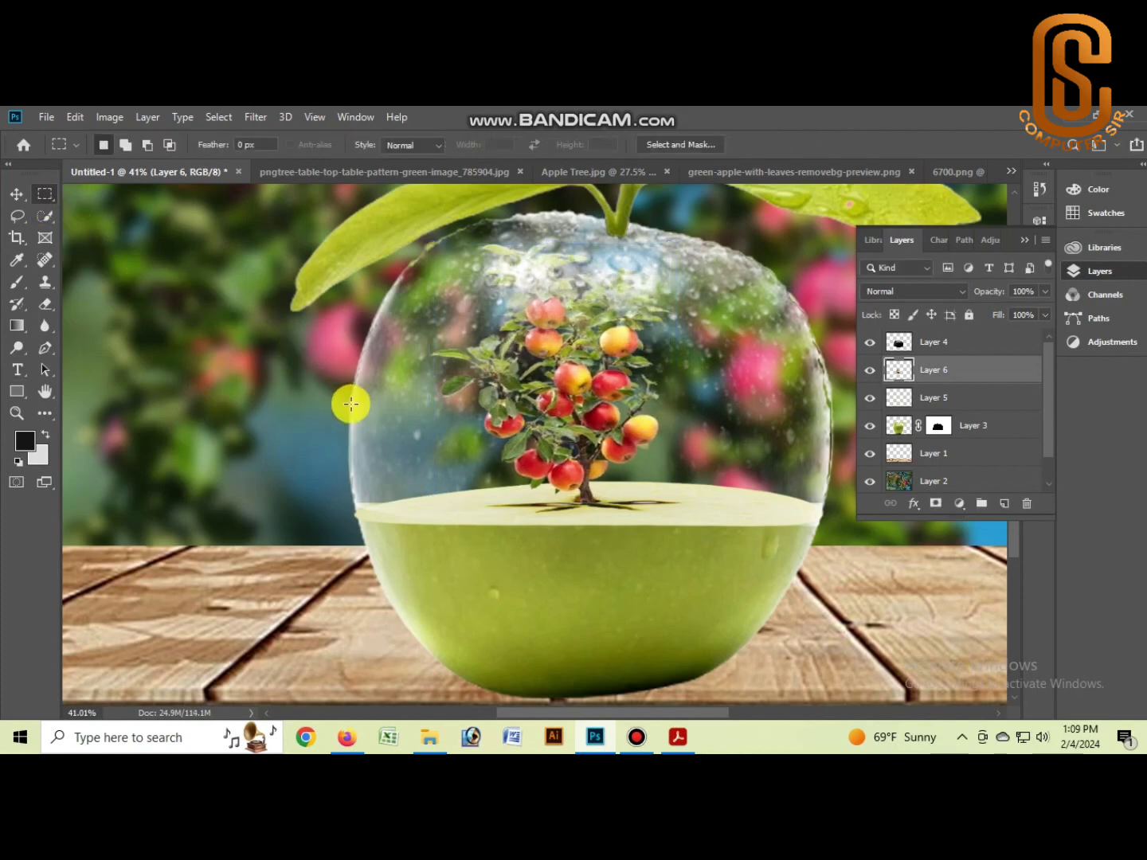
{"action": "key", "text": "ctrl+t"}
{"action": "key", "text": "Left"}
{"action": "key", "text": "Left"}
{"action": "key", "text": "Left"}
{"action": "key", "text": "Return"}
{"action": "key", "text": "m"}
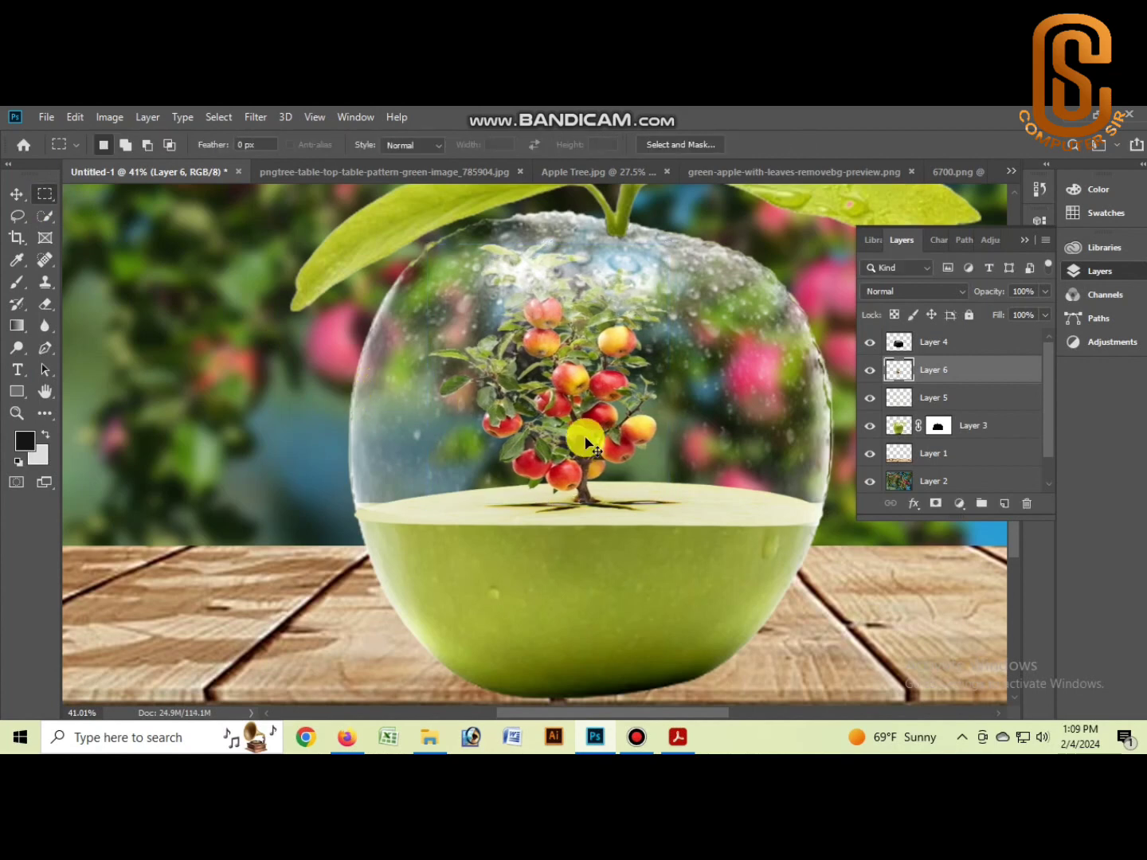
{"action": "key", "text": "ctrl+t"}
{"action": "key", "text": "Left"}
{"action": "key", "text": "Left"}
{"action": "key", "text": "Left"}
{"action": "key", "text": "Return"}
{"action": "key", "text": "m"}
{"action": "key", "text": "ctrl+t"}
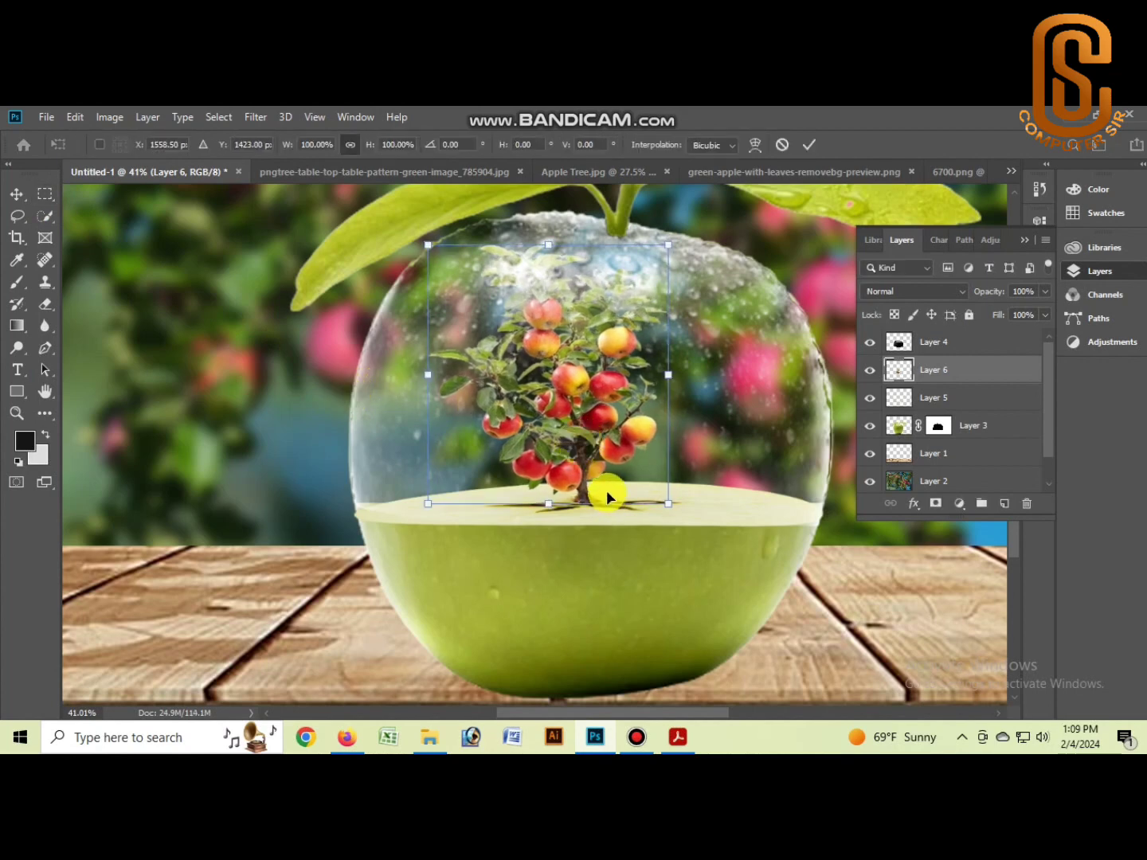
{"action": "key", "text": "Right"}
{"action": "key", "text": "Right"}
{"action": "key", "text": "Right"}
{"action": "key", "text": "Return"}
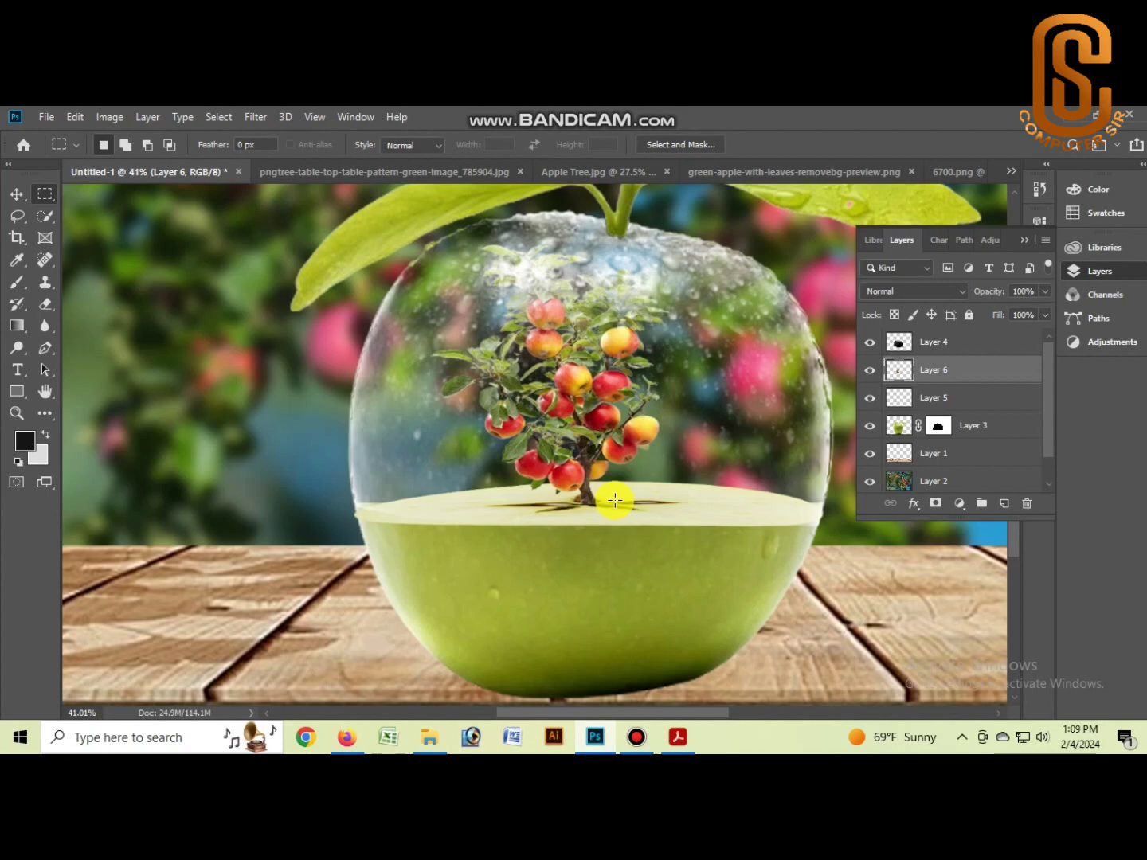
Step: Apply Levels to the tree, deepening its darks and brightening its midtones
{"action": "key", "text": "ctrl+l"}
{"action": "left_click_drag", "start_coordinate": [793, 406], "coordinate": [830, 406]}
{"action": "mouse_move", "coordinate": [921, 405]}
{"action": "left_mouse_down"}
{"action": "mouse_move", "coordinate": [933, 406]}
{"action": "mouse_move", "coordinate": [903, 404]}
{"action": "left_mouse_up"}
{"action": "left_click", "coordinate": [1075, 248]}
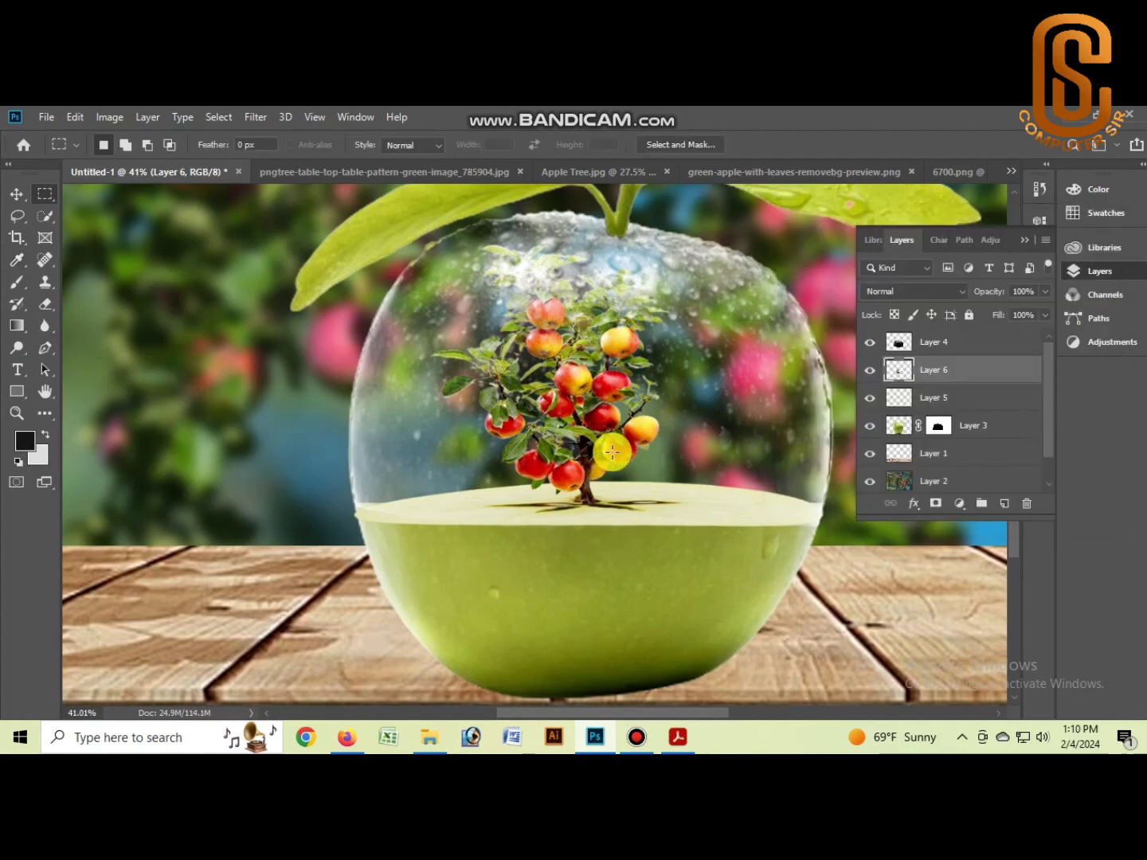
{"action": "scroll", "coordinate": [615, 465], "scroll_direction": "down", "scroll_amount": 2}
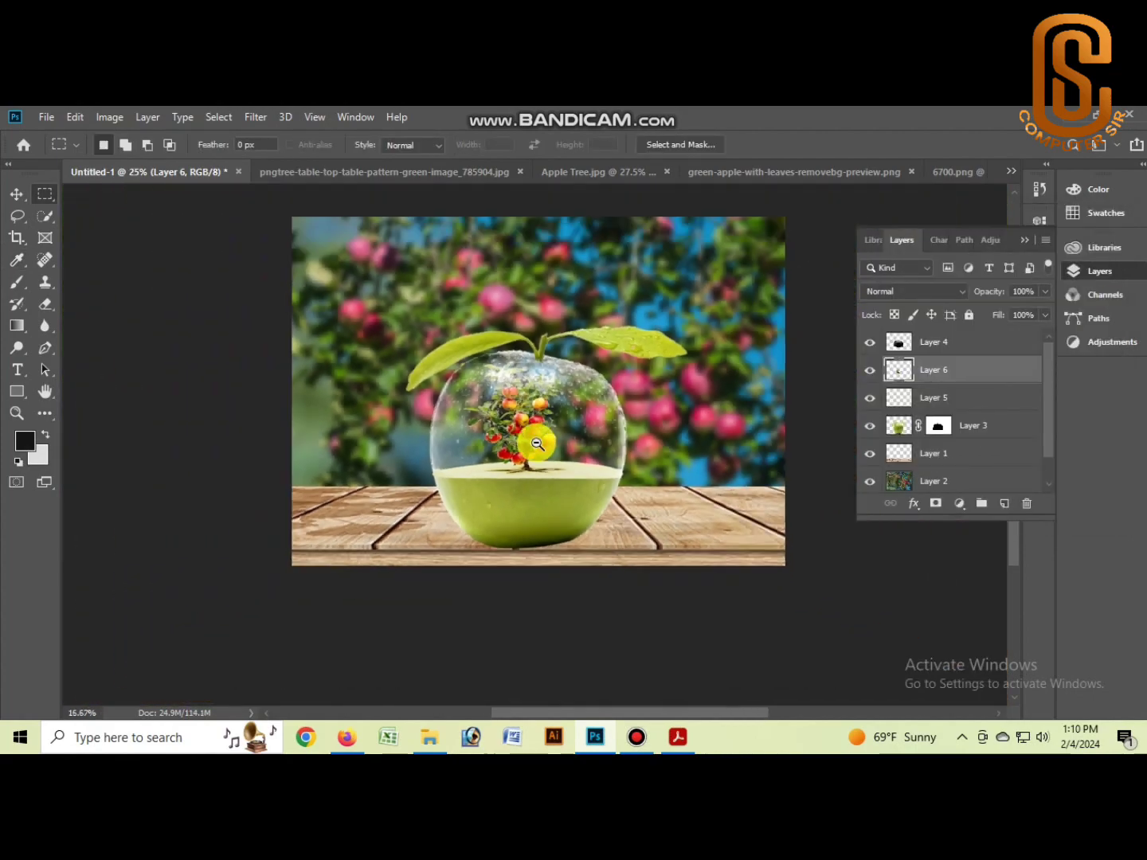
Step: Add a new layer above Layer 1 and paint a soft black blot on the table
{"action": "left_click", "coordinate": [927, 423]}
{"action": "left_click", "coordinate": [1005, 505]}
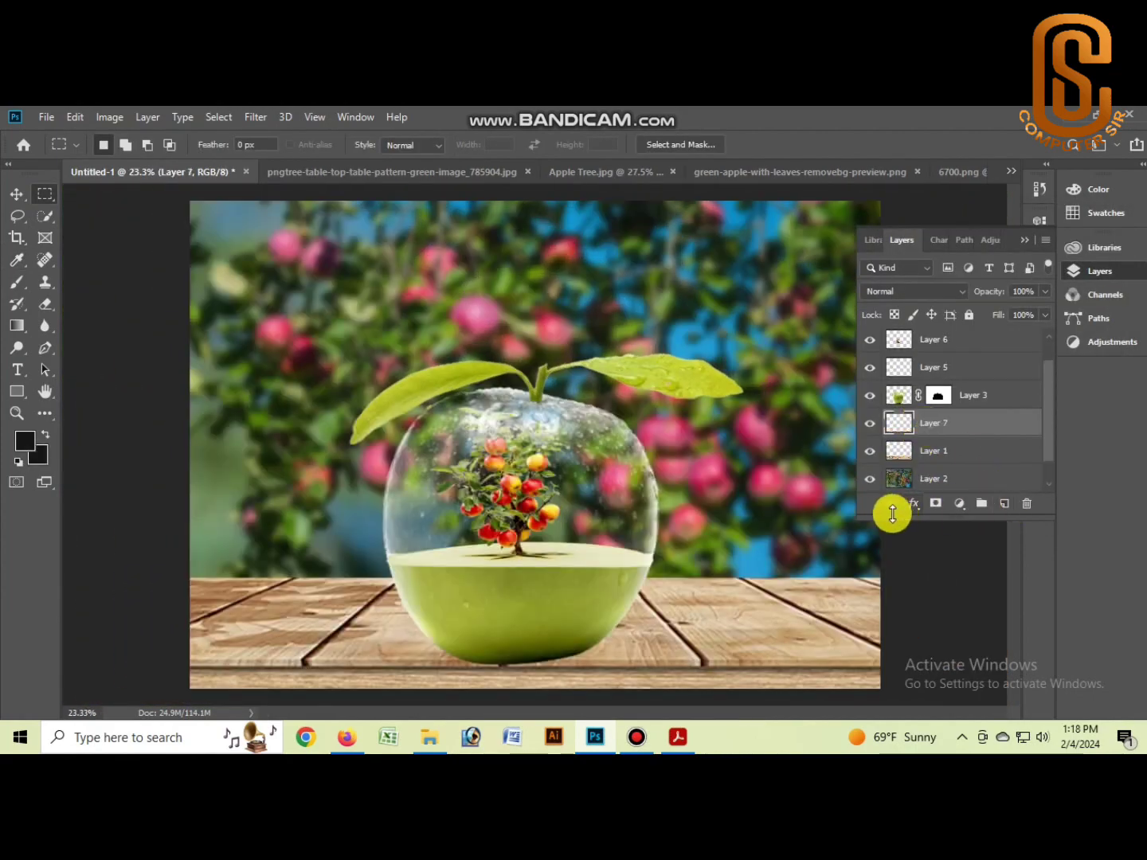
{"action": "left_click", "coordinate": [22, 289]}
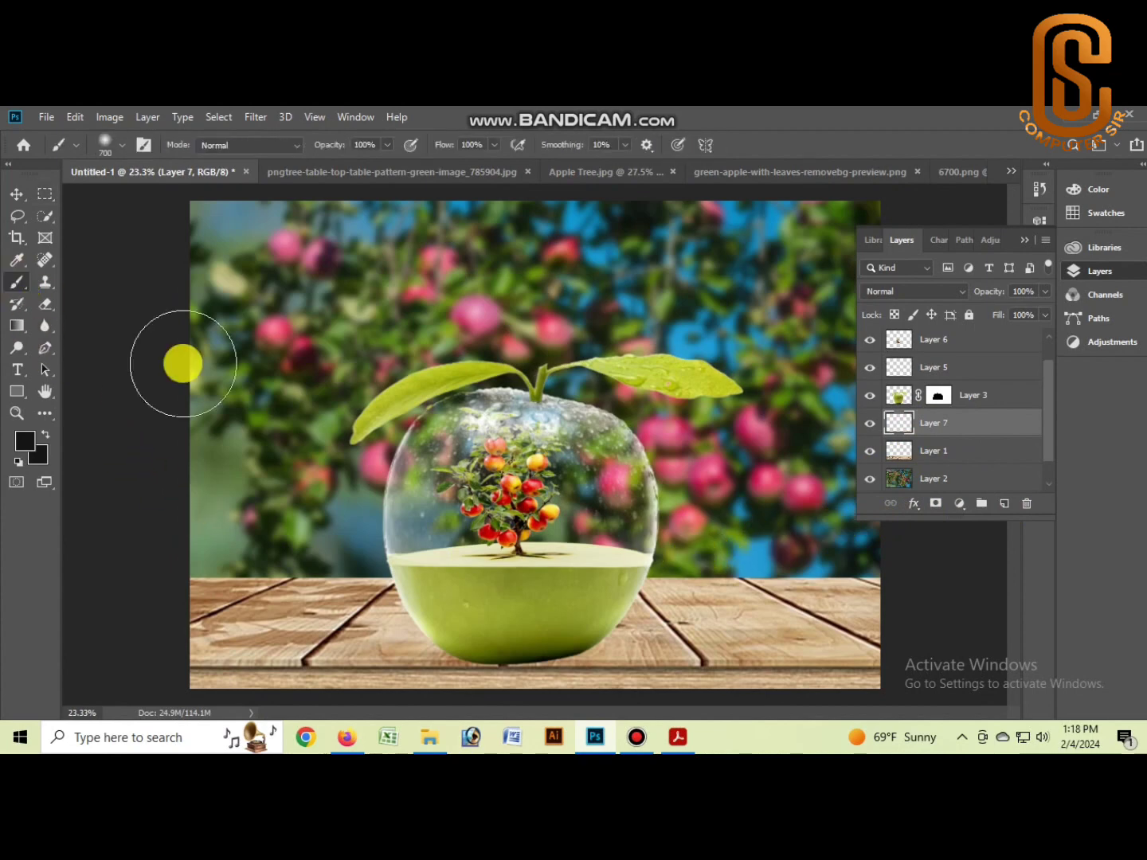
{"action": "left_click", "coordinate": [741, 607]}
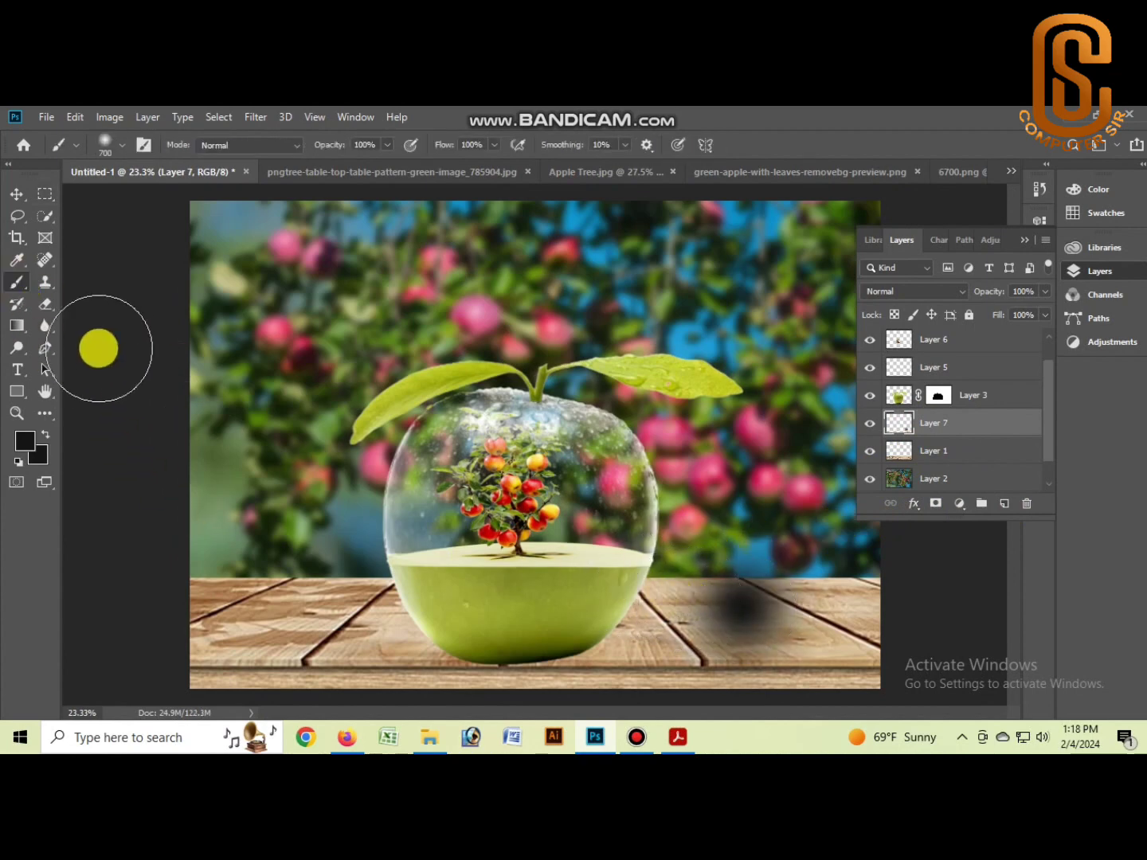
Step: Flatten the painted blot and move it beneath the apple as a shadow
{"action": "left_click", "coordinate": [38, 195]}
{"action": "key", "text": "ctrl+t"}
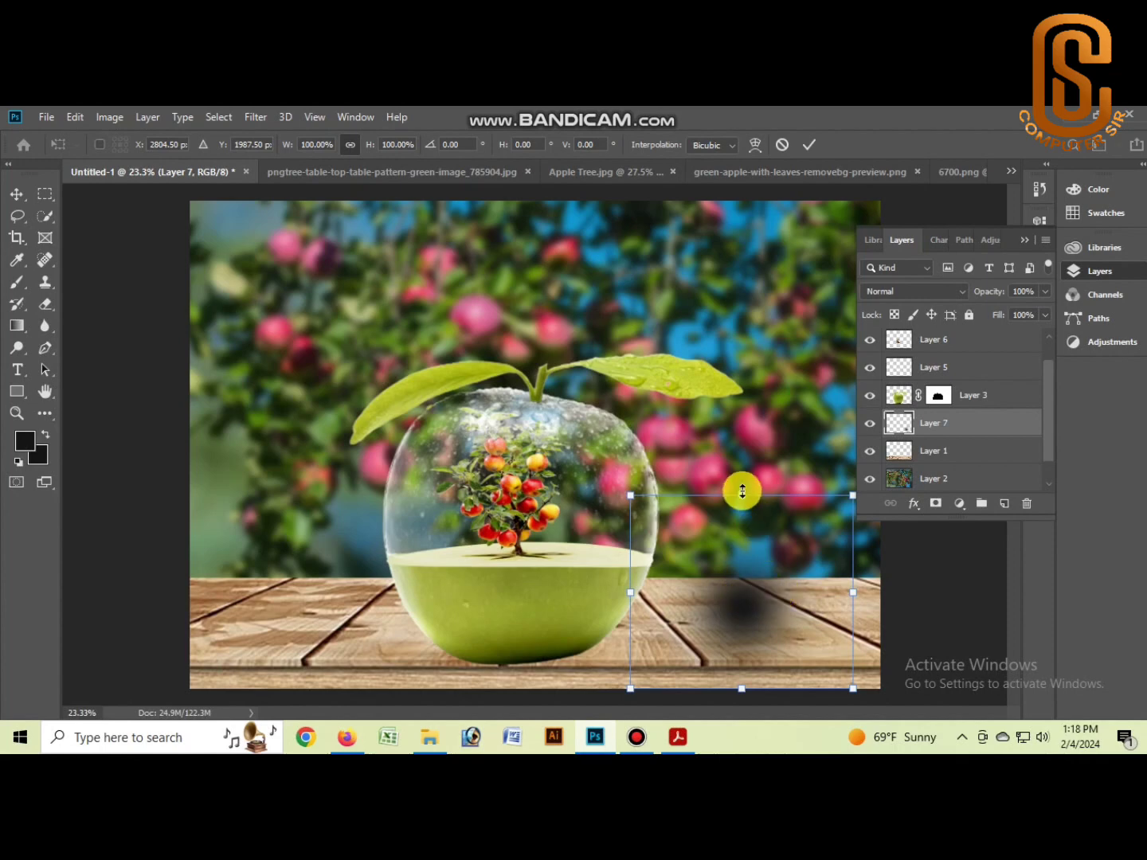
{"action": "mouse_move", "coordinate": [743, 491]}
{"action": "left_mouse_down"}
{"action": "mouse_move", "coordinate": [739, 615]}
{"action": "mouse_move", "coordinate": [579, 659]}
{"action": "mouse_move", "coordinate": [527, 653]}
{"action": "mouse_move", "coordinate": [541, 658]}
{"action": "left_mouse_up"}
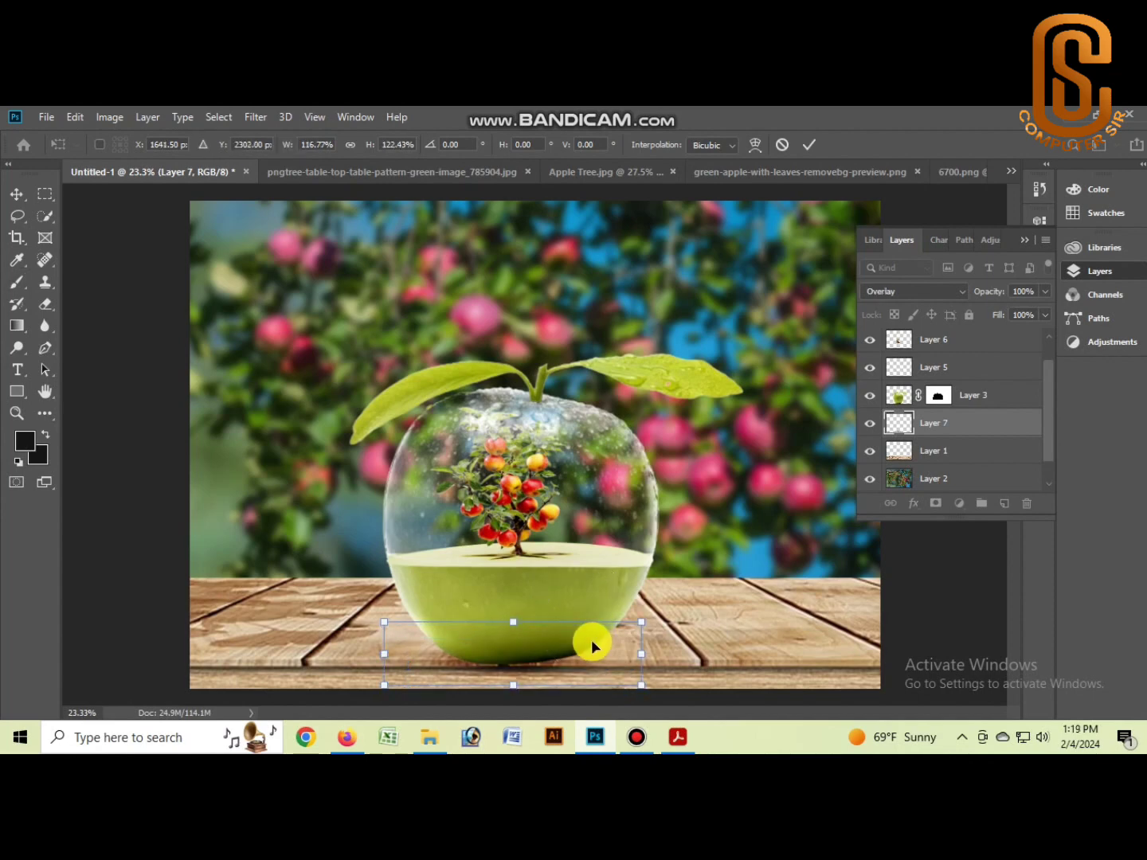
{"action": "key", "text": "b"}
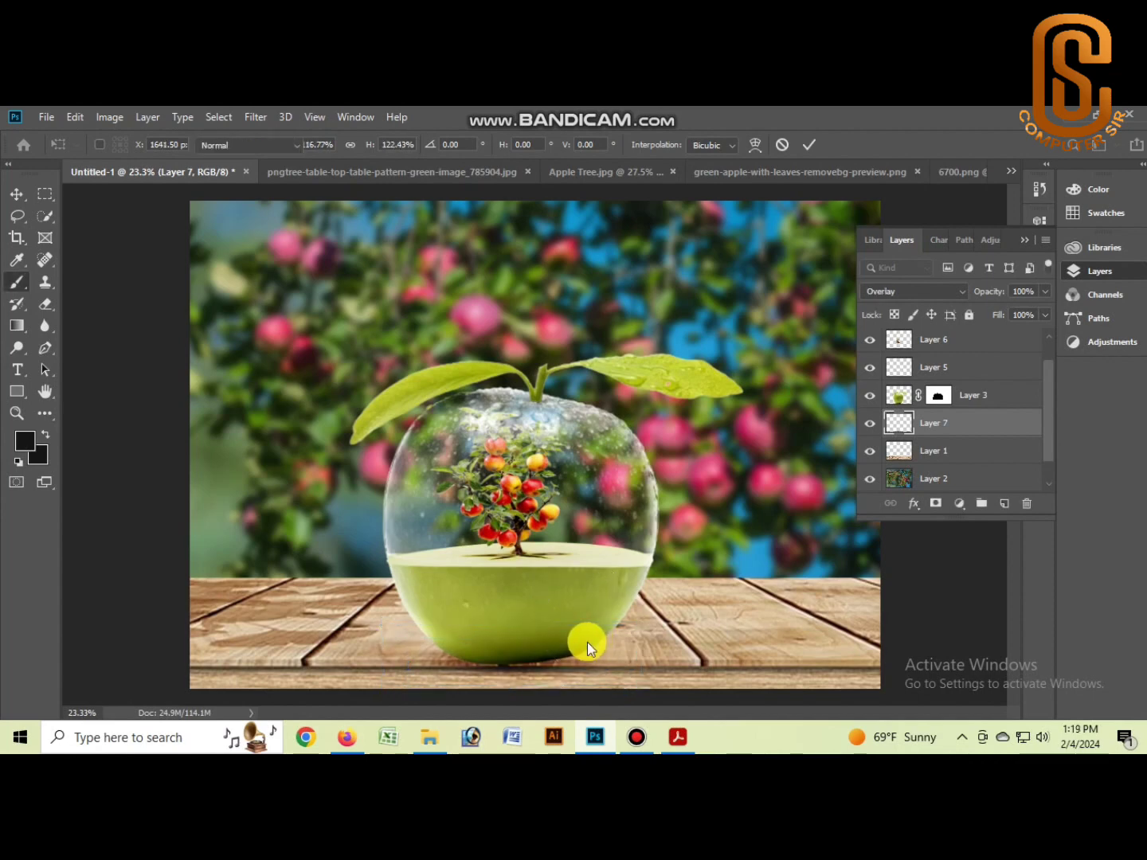
{"action": "left_click", "coordinate": [45, 195]}
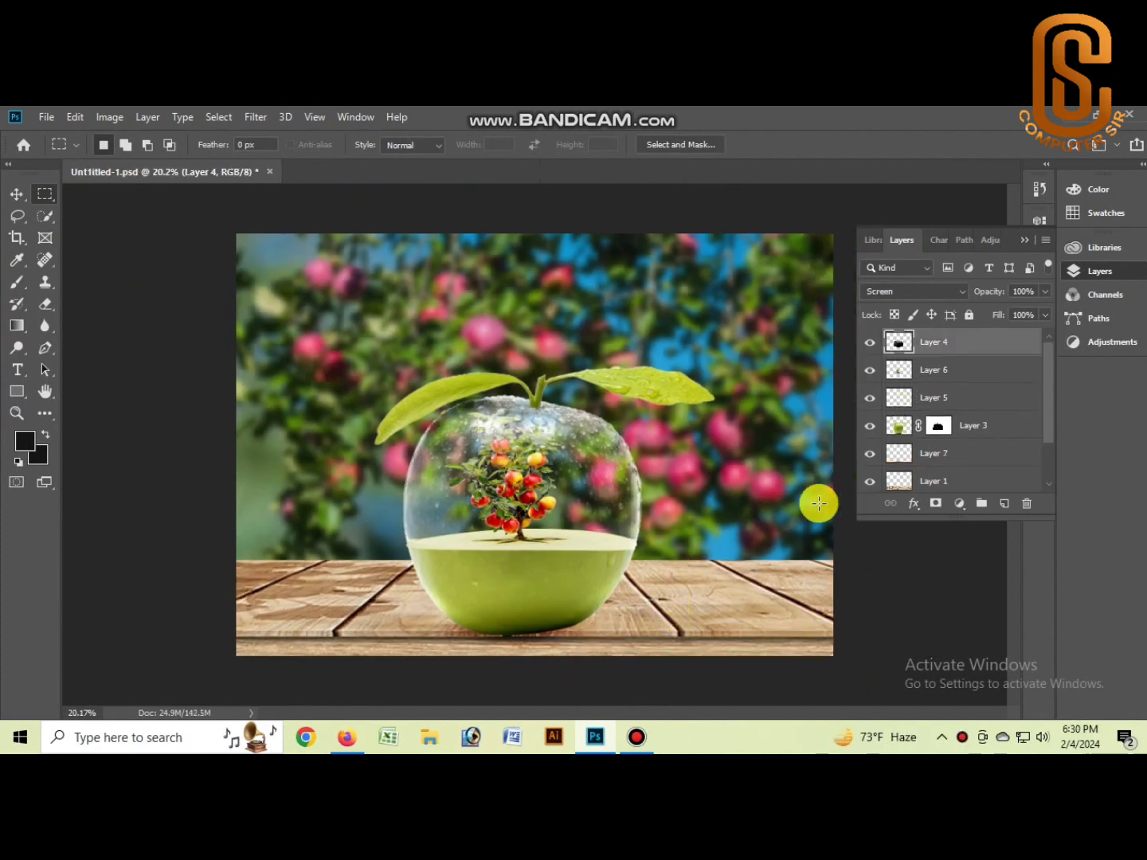
Step: Add a new empty layer set to Hard Light blend mode
{"action": "left_click", "coordinate": [1001, 505]}
{"action": "left_click", "coordinate": [943, 292]}
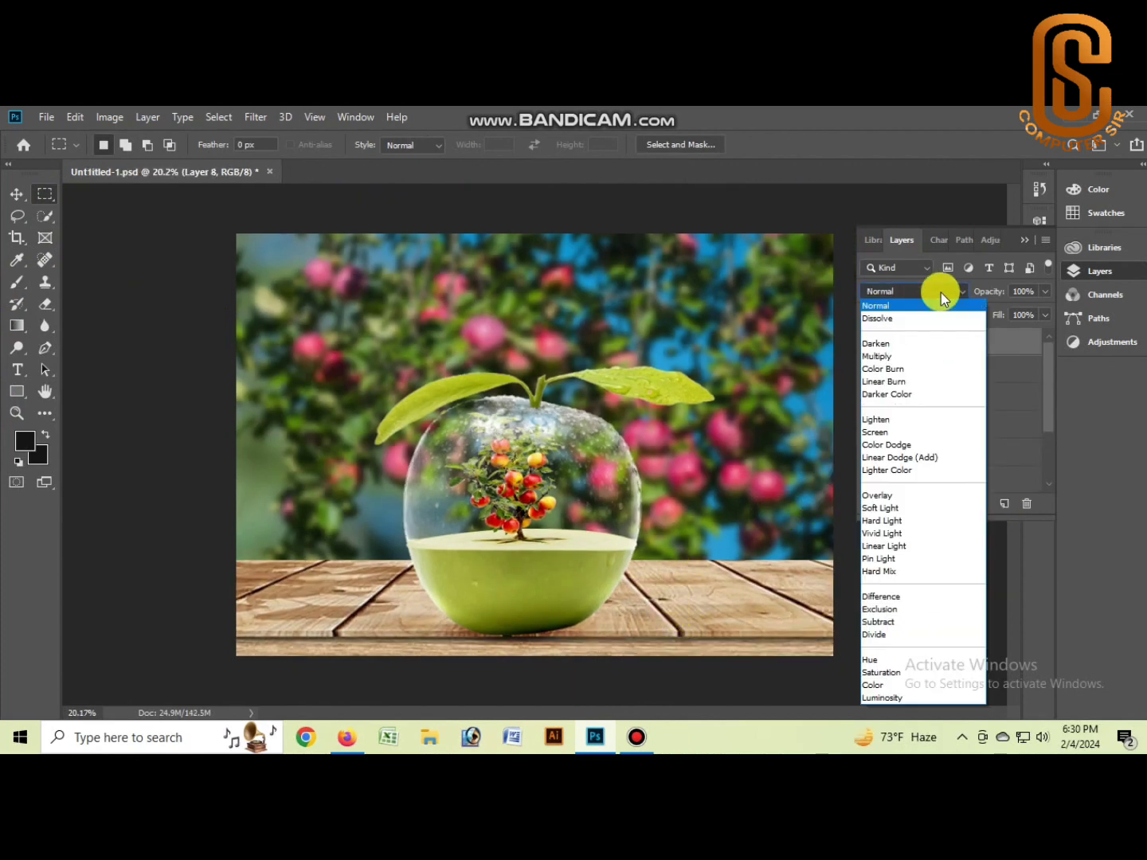
{"action": "left_click", "coordinate": [913, 521]}
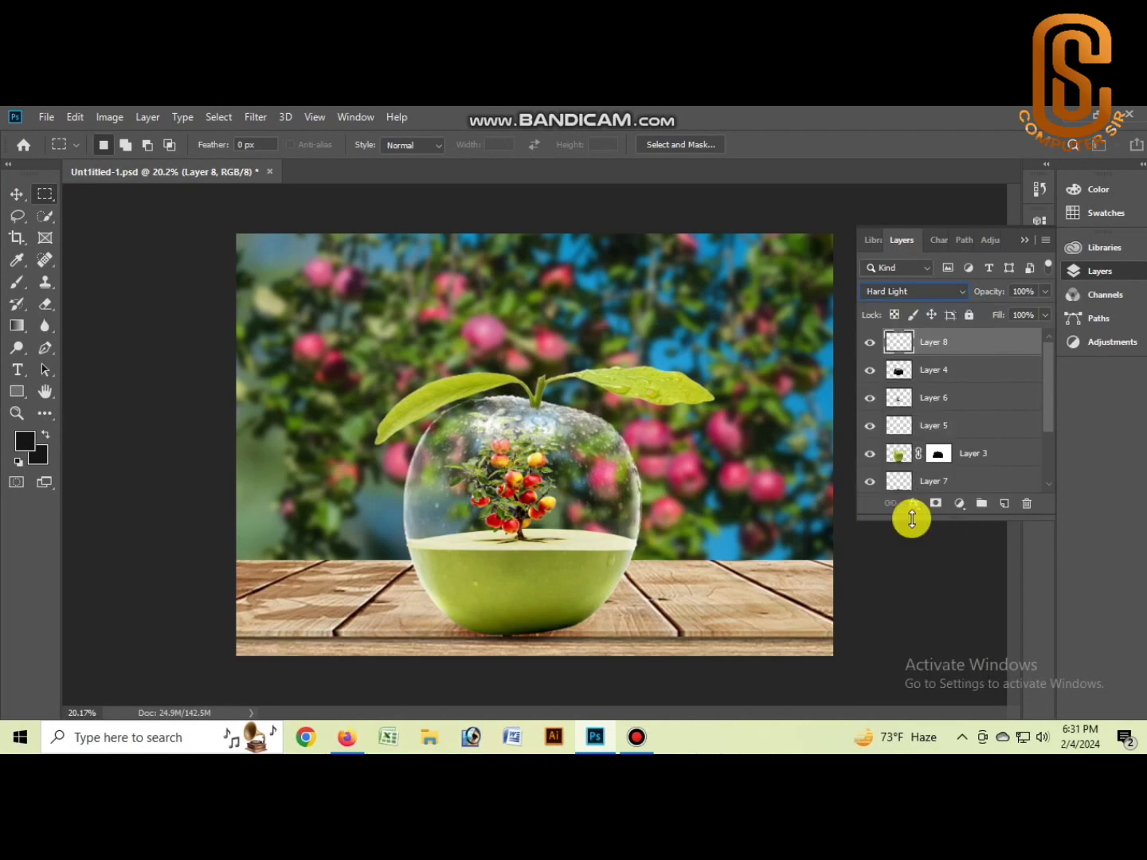
Step: Add a Gradient Fill layer with Radial style
{"action": "left_click", "coordinate": [959, 506]}
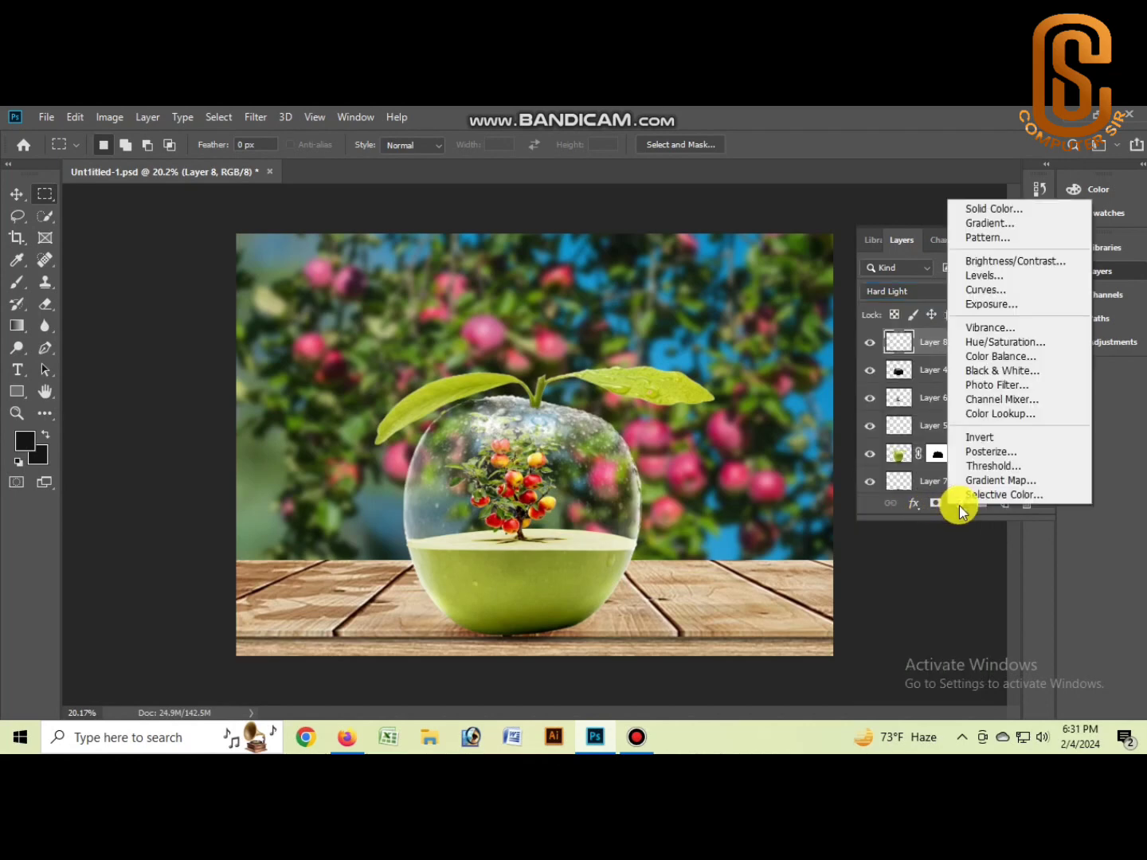
{"action": "left_click", "coordinate": [999, 226]}
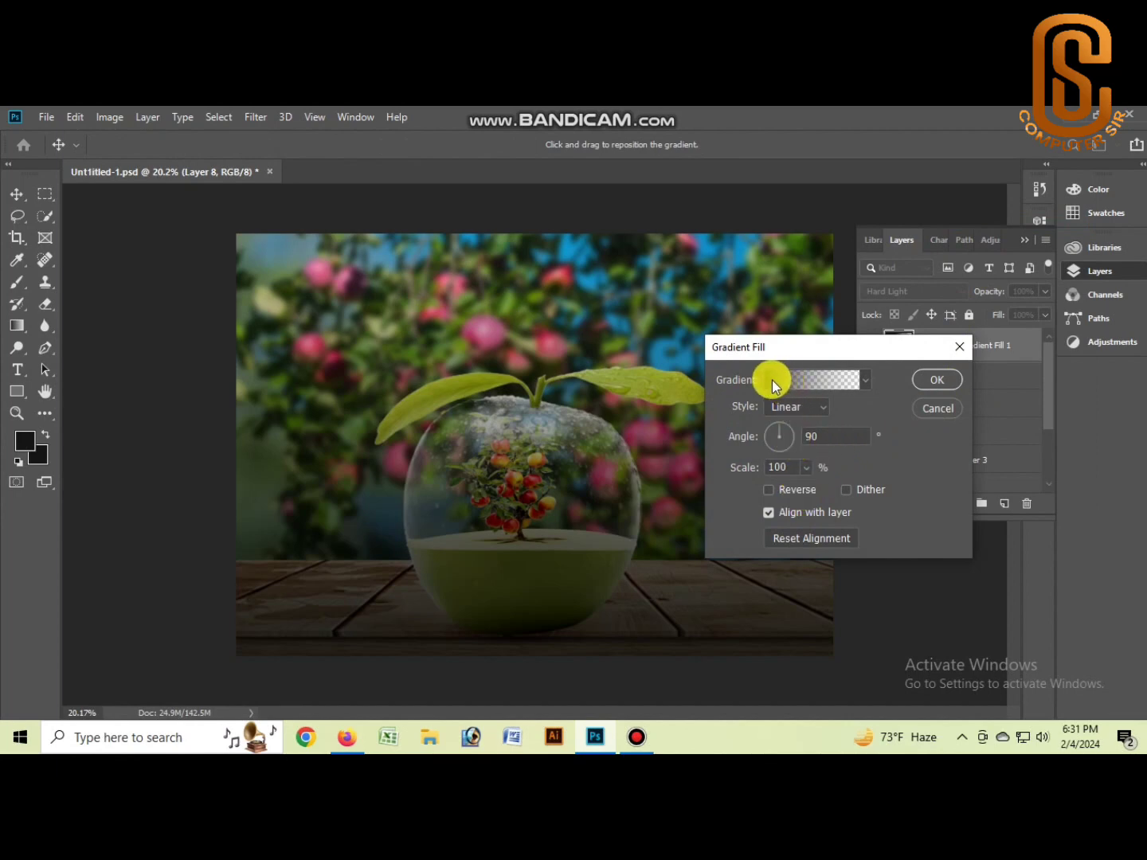
{"action": "left_click", "coordinate": [813, 408]}
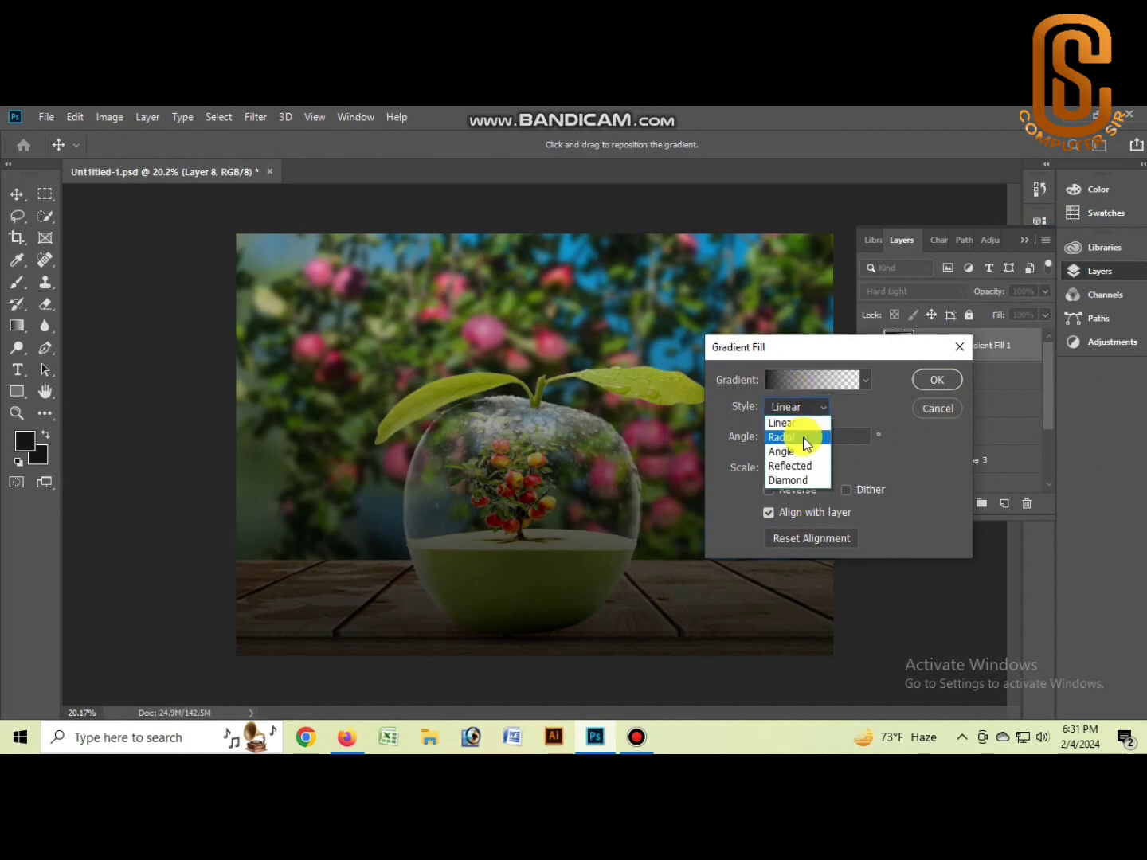
{"action": "left_click", "coordinate": [797, 438]}
{"action": "double_click", "coordinate": [797, 469]}
Step: Set the gradient scale to 60% and make its left stop near-white
{"action": "type", "text": "60"}
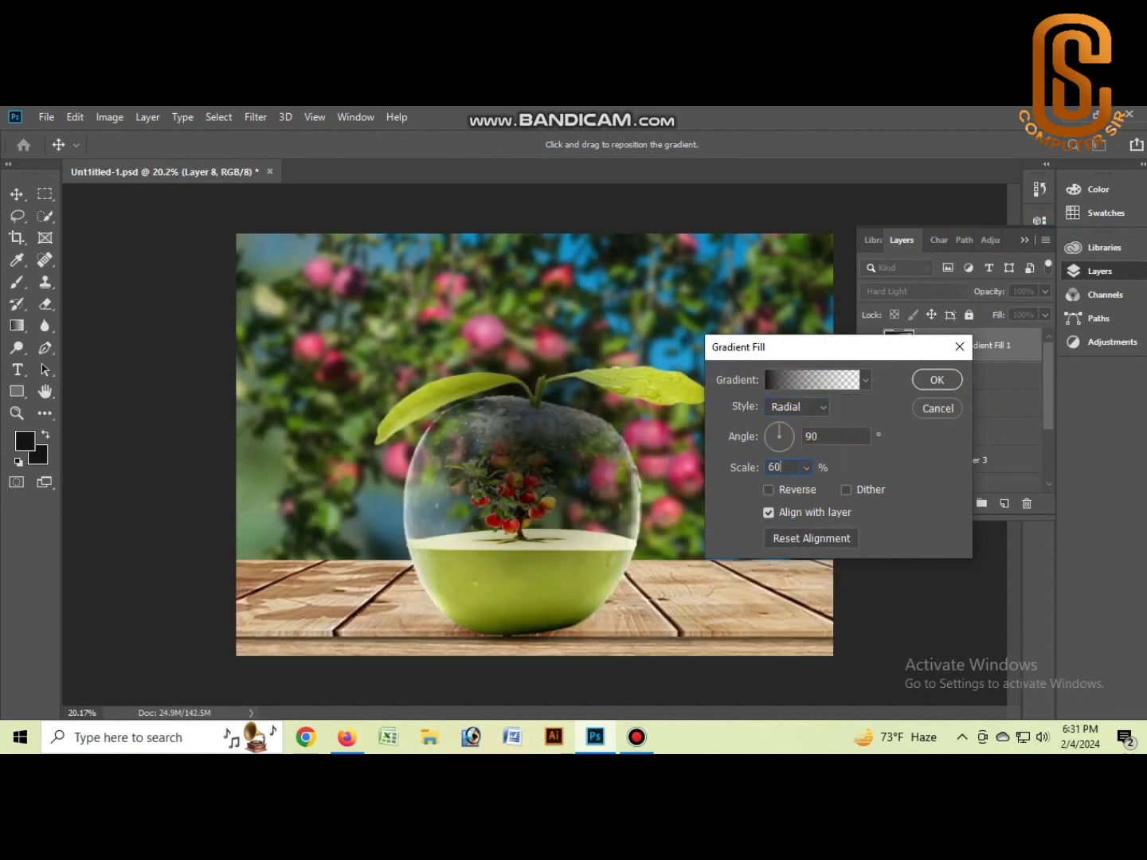
{"action": "left_click", "coordinate": [772, 382]}
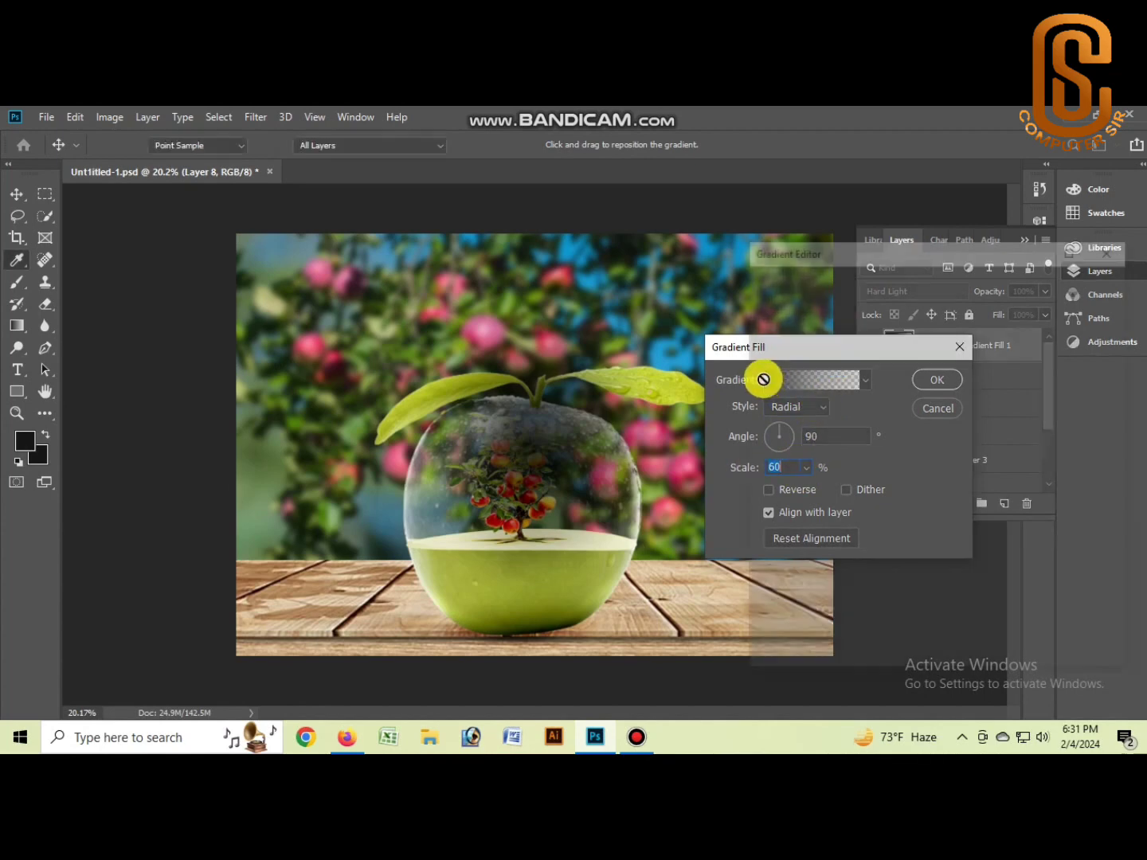
{"action": "left_click_drag", "start_coordinate": [843, 254], "coordinate": [887, 301]}
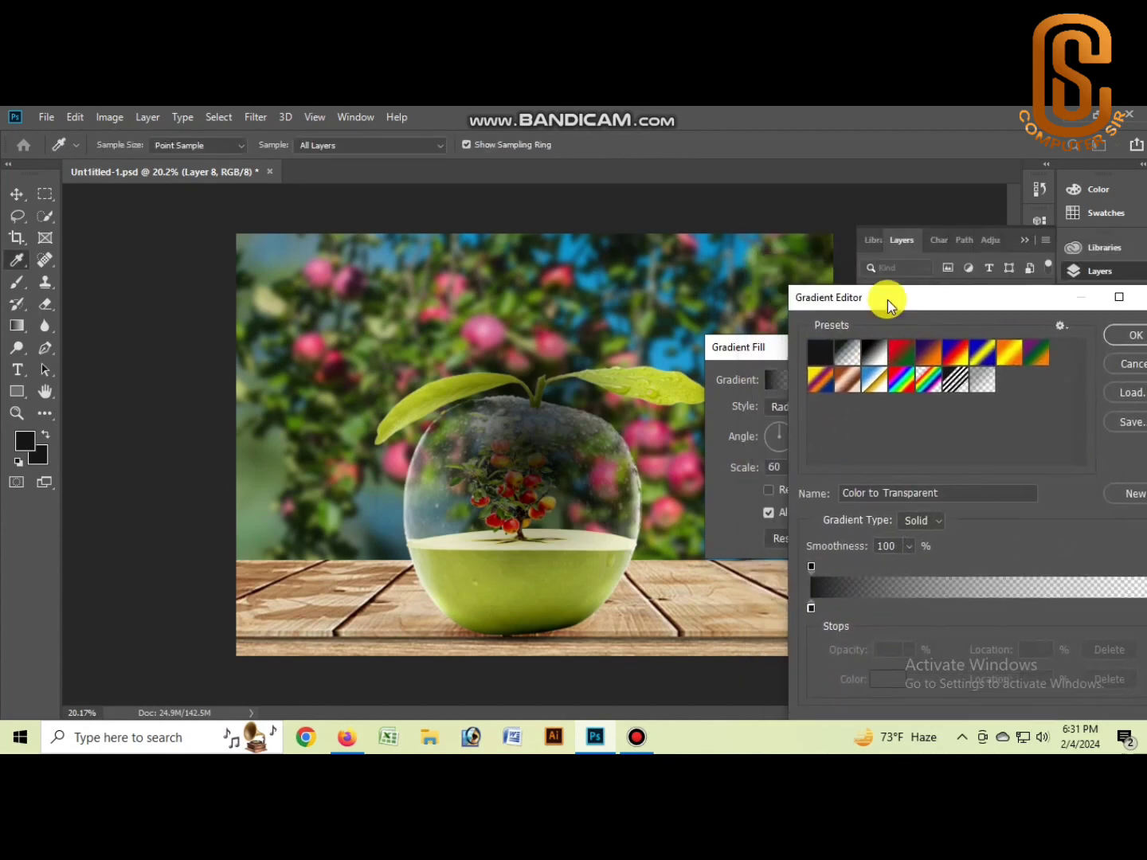
{"action": "left_click", "coordinate": [811, 607]}
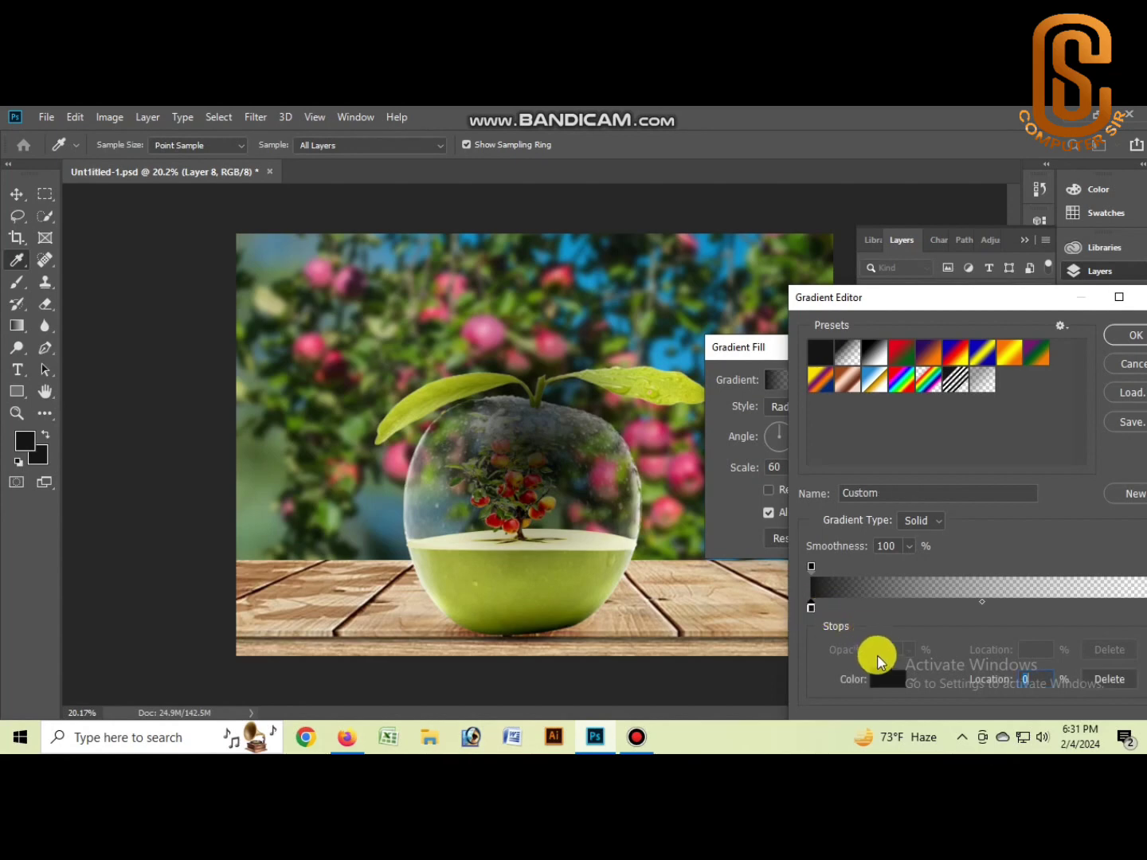
{"action": "left_click", "coordinate": [870, 676]}
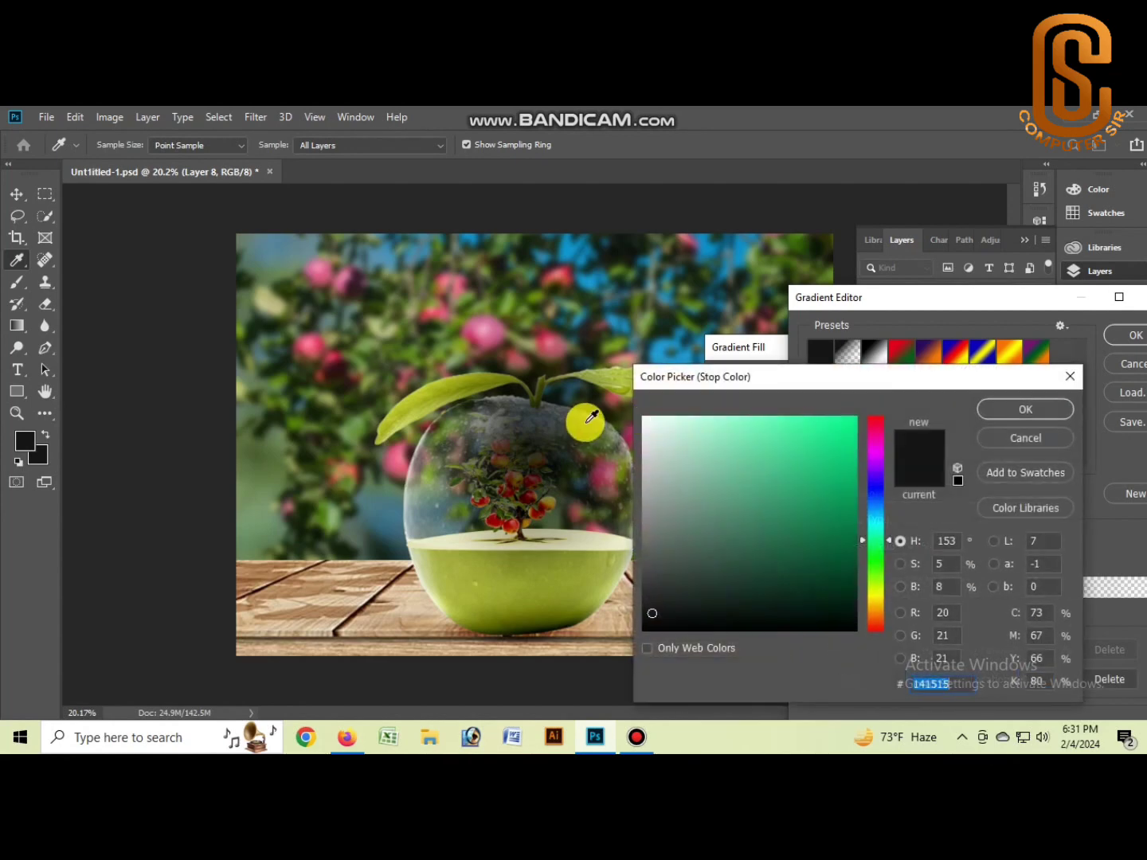
{"action": "left_click", "coordinate": [652, 420]}
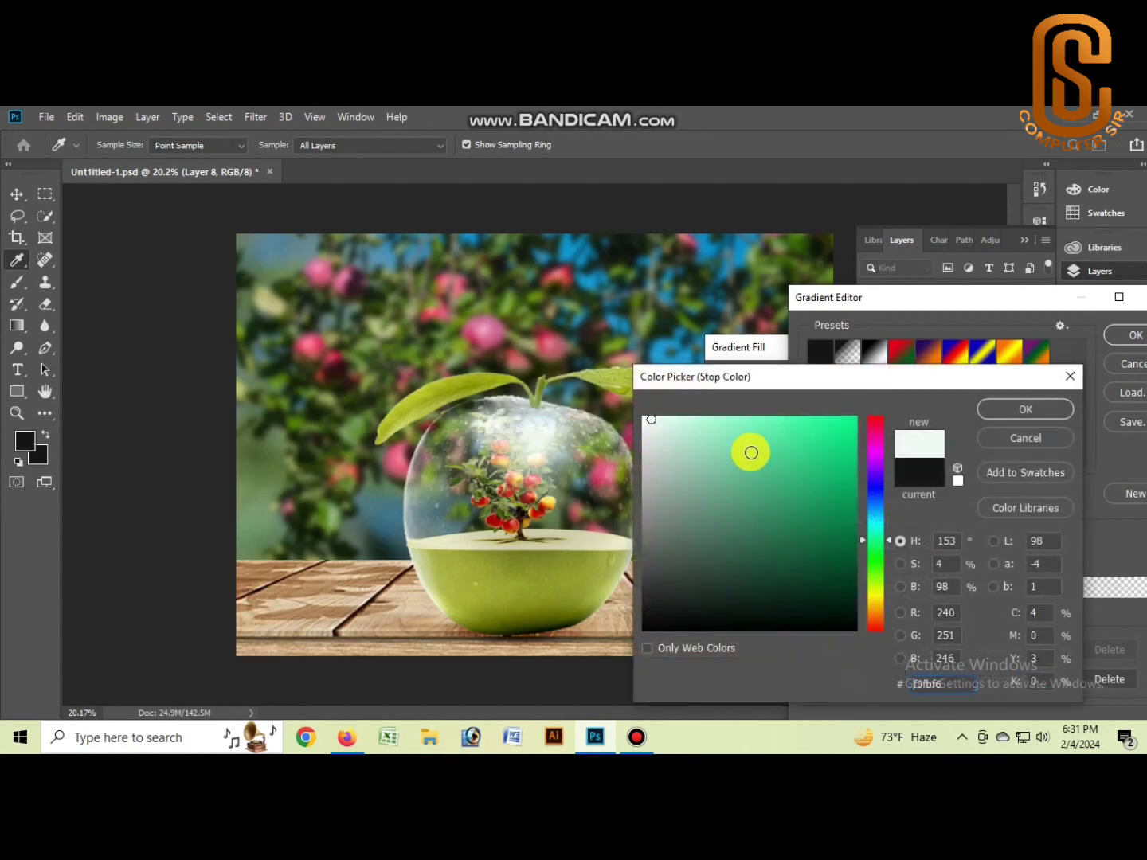
{"action": "left_click", "coordinate": [1022, 409]}
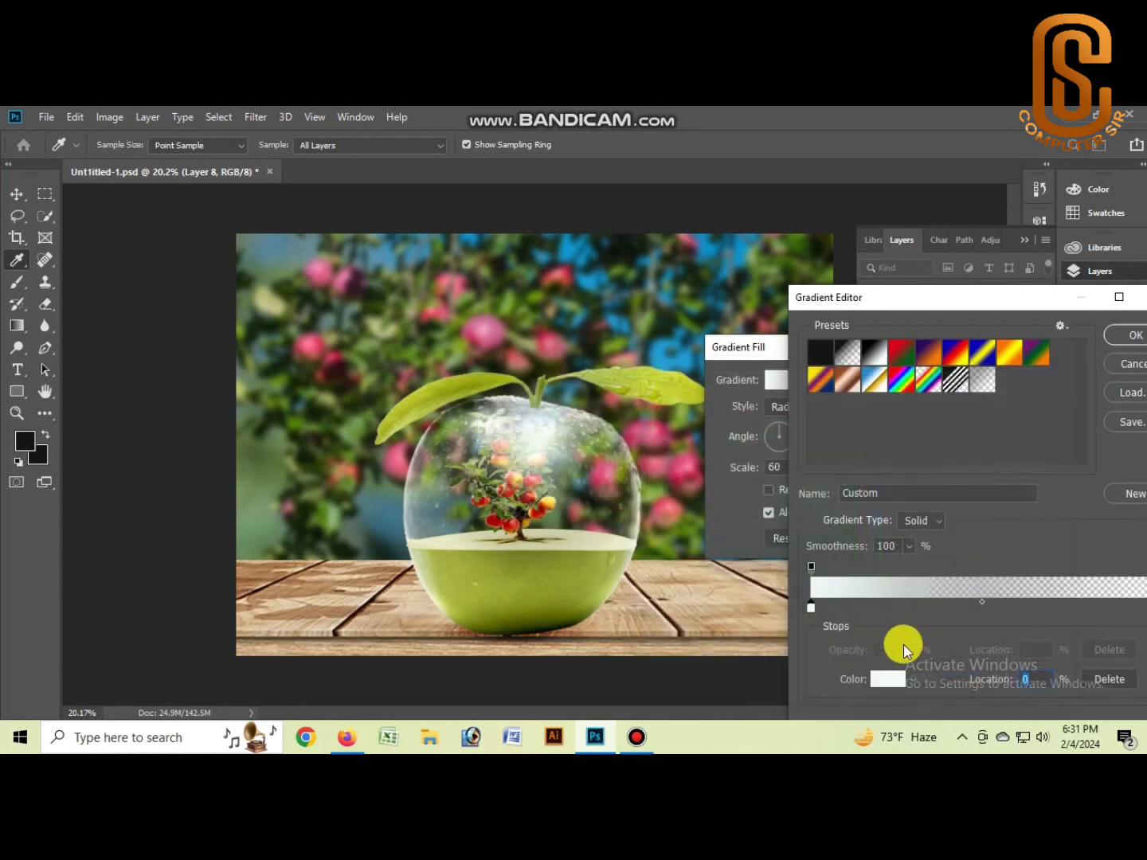
Step: Add a pale yellow colour stop at 12% location
{"action": "left_click", "coordinate": [851, 607]}
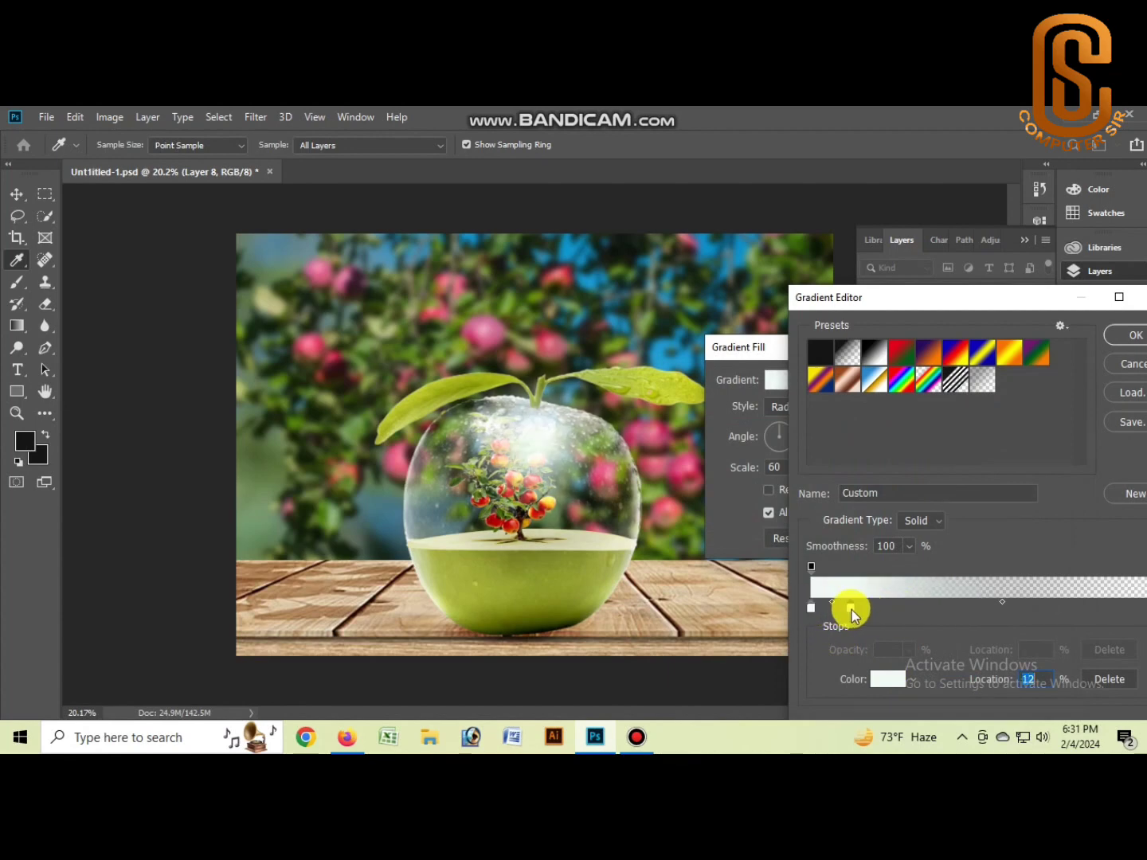
{"action": "double_click", "coordinate": [851, 609]}
{"action": "left_click", "coordinate": [875, 601]}
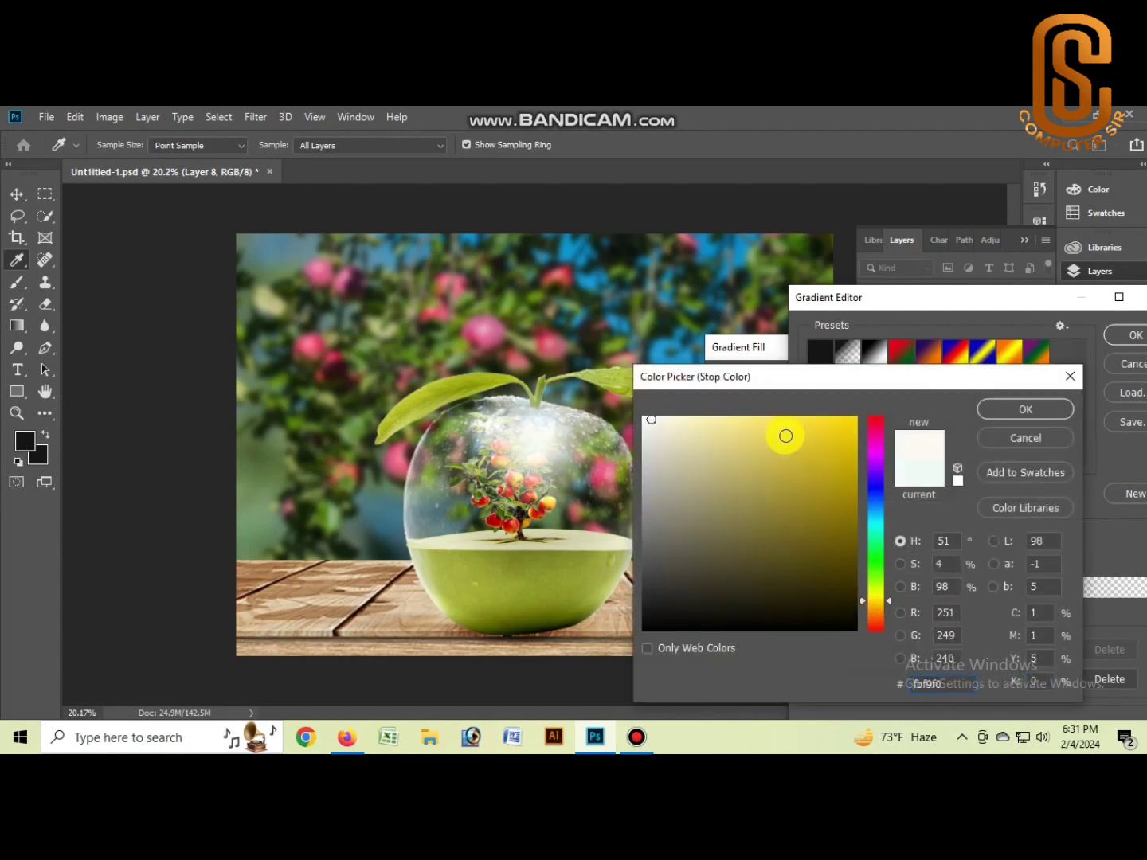
{"action": "left_click", "coordinate": [757, 429]}
{"action": "left_click", "coordinate": [1029, 407]}
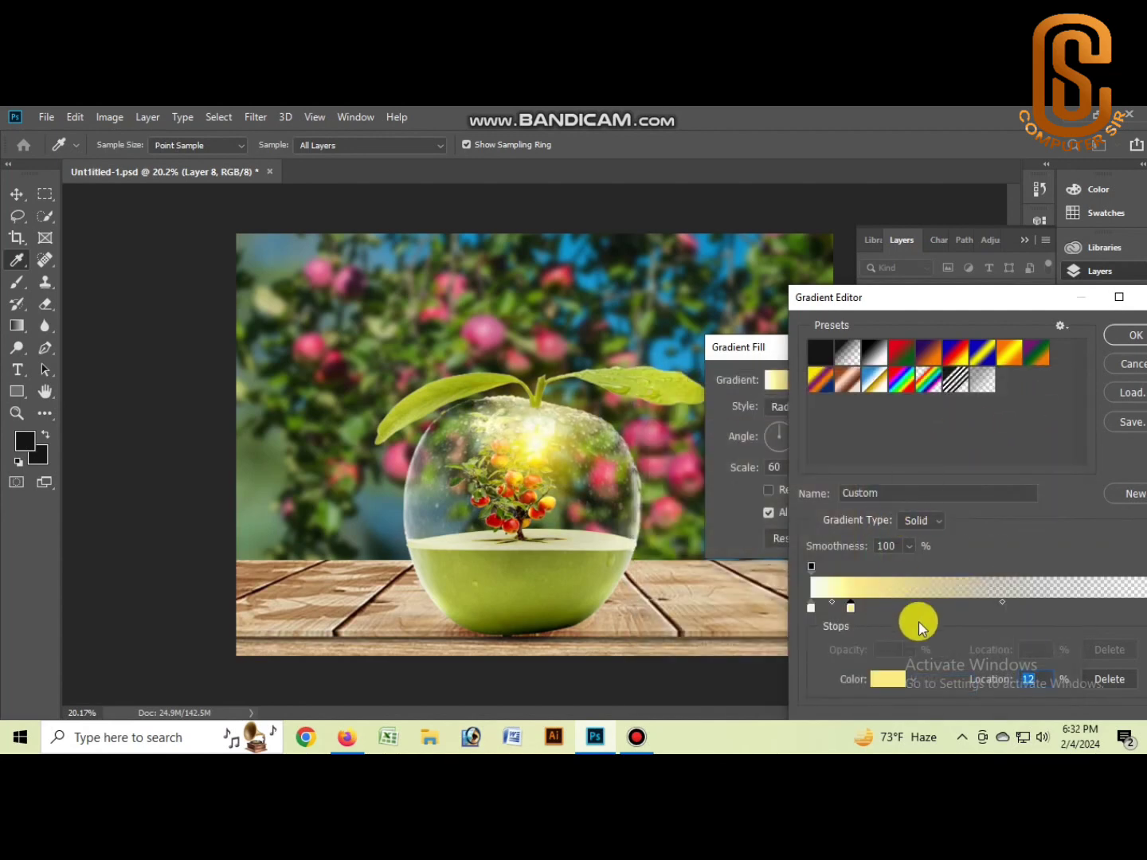
Step: Make the right stop bright red, accept the gradient, and centre the glow on the apple's upper left
{"action": "left_click_drag", "start_coordinate": [1036, 293], "coordinate": [970, 279]}
{"action": "left_click", "coordinate": [1086, 594]}
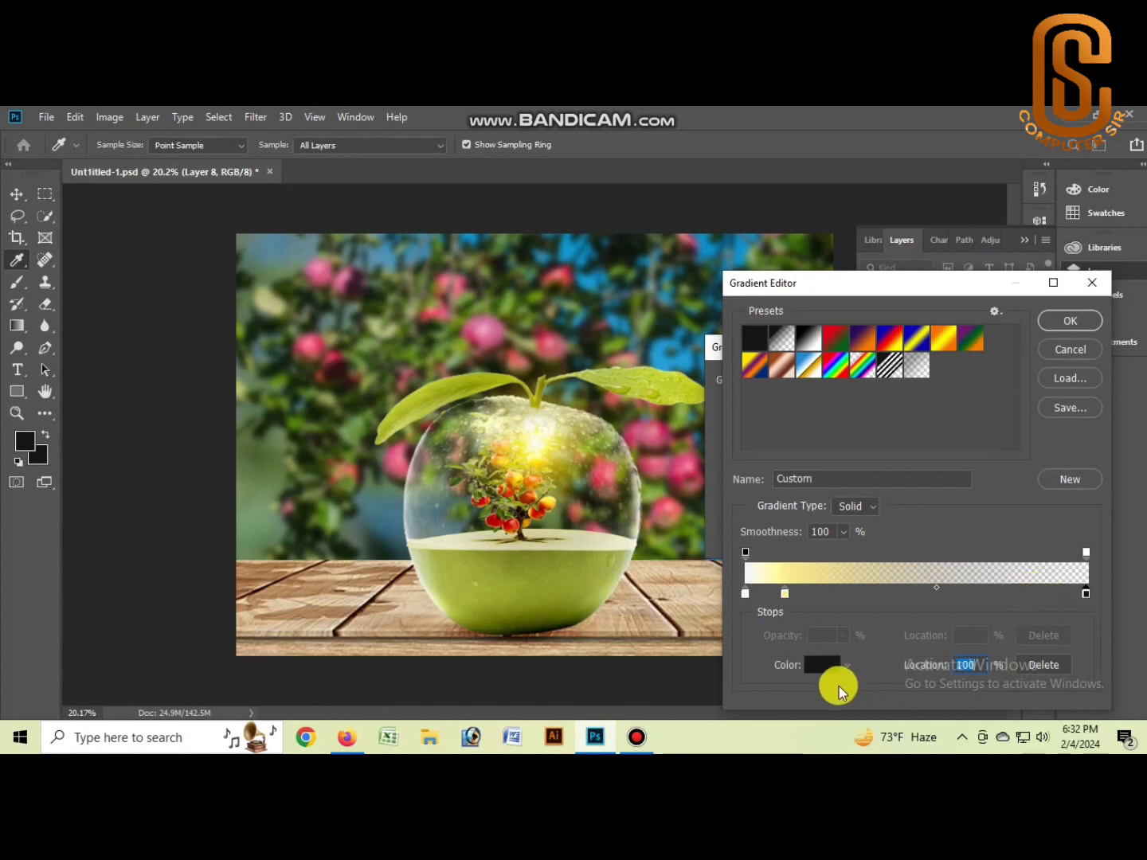
{"action": "left_click", "coordinate": [822, 666]}
{"action": "left_click", "coordinate": [878, 423]}
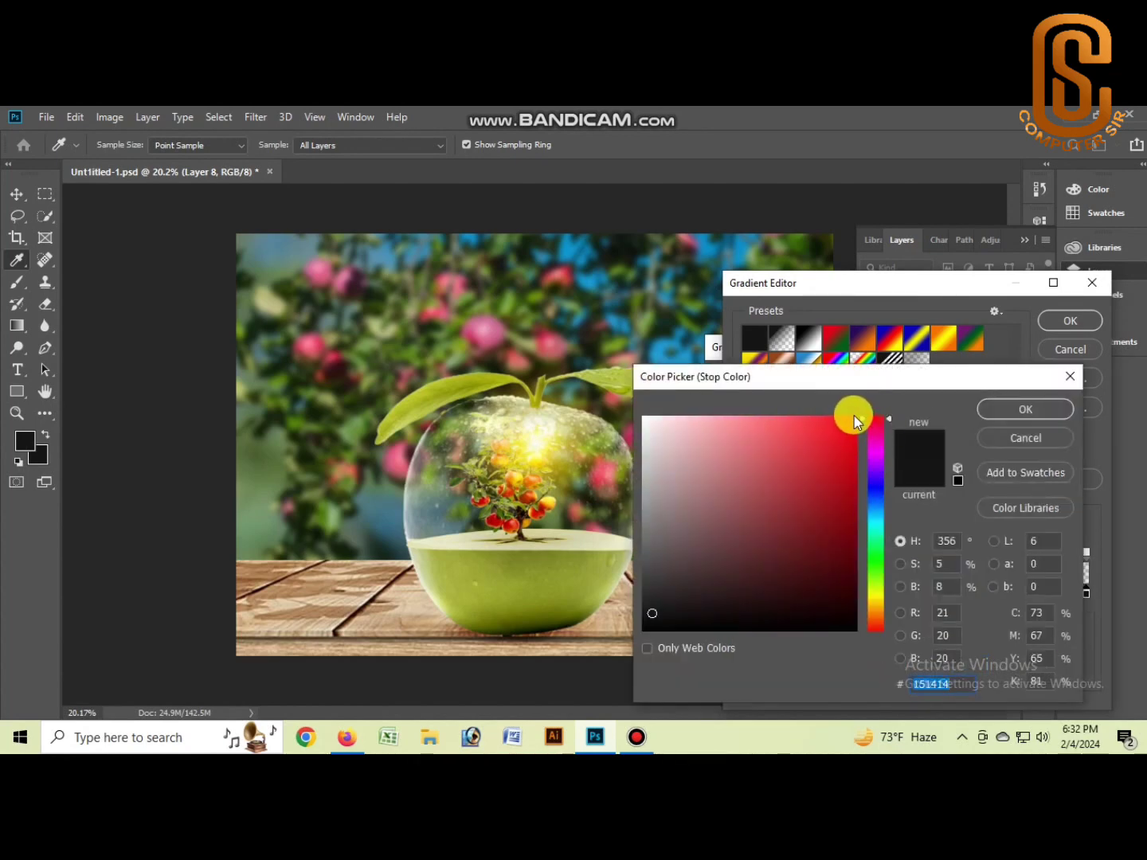
{"action": "left_click", "coordinate": [854, 416]}
{"action": "left_click", "coordinate": [1027, 410]}
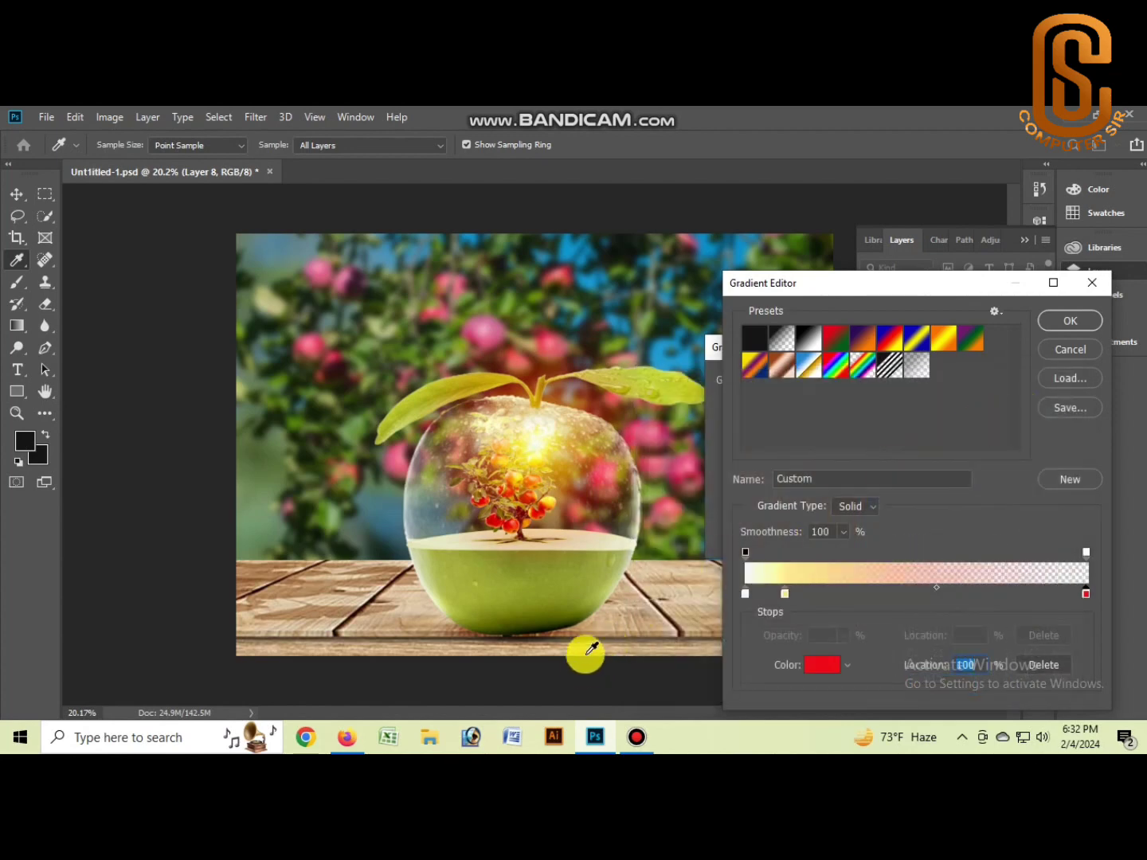
{"action": "left_click", "coordinate": [1071, 320]}
{"action": "left_click_drag", "start_coordinate": [572, 491], "coordinate": [442, 437]}
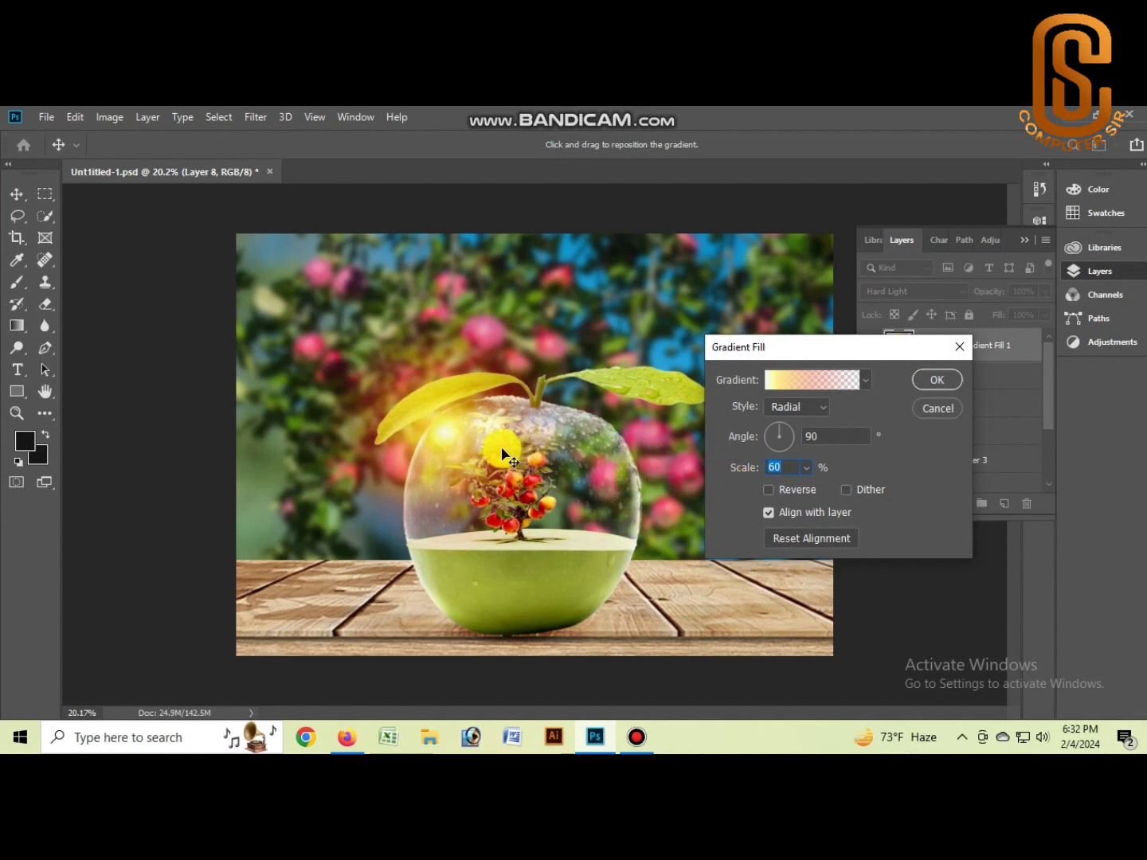
Step: Duplicate Gradient Fill 1 and move the copy's glow to the image's top-left corner
{"action": "left_click", "coordinate": [932, 385]}
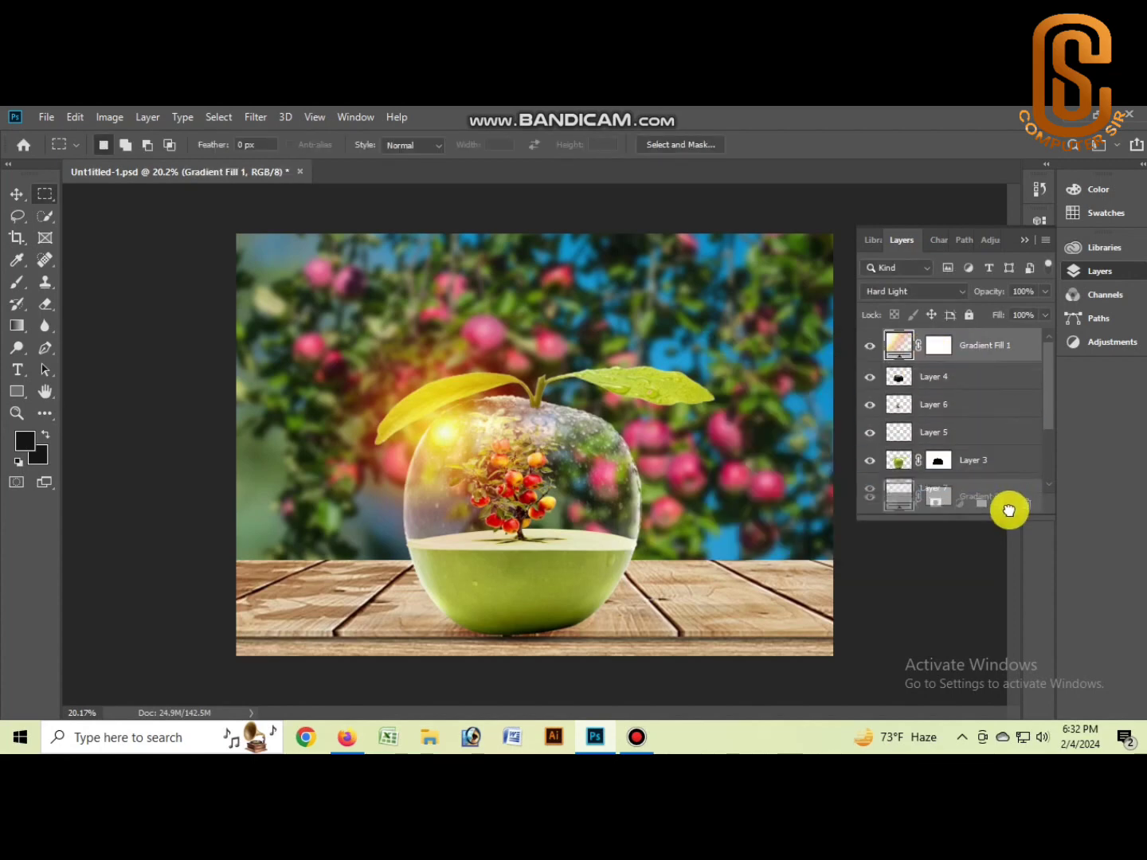
{"action": "left_click_drag", "start_coordinate": [1004, 511], "coordinate": [1005, 511]}
{"action": "double_click", "coordinate": [900, 348]}
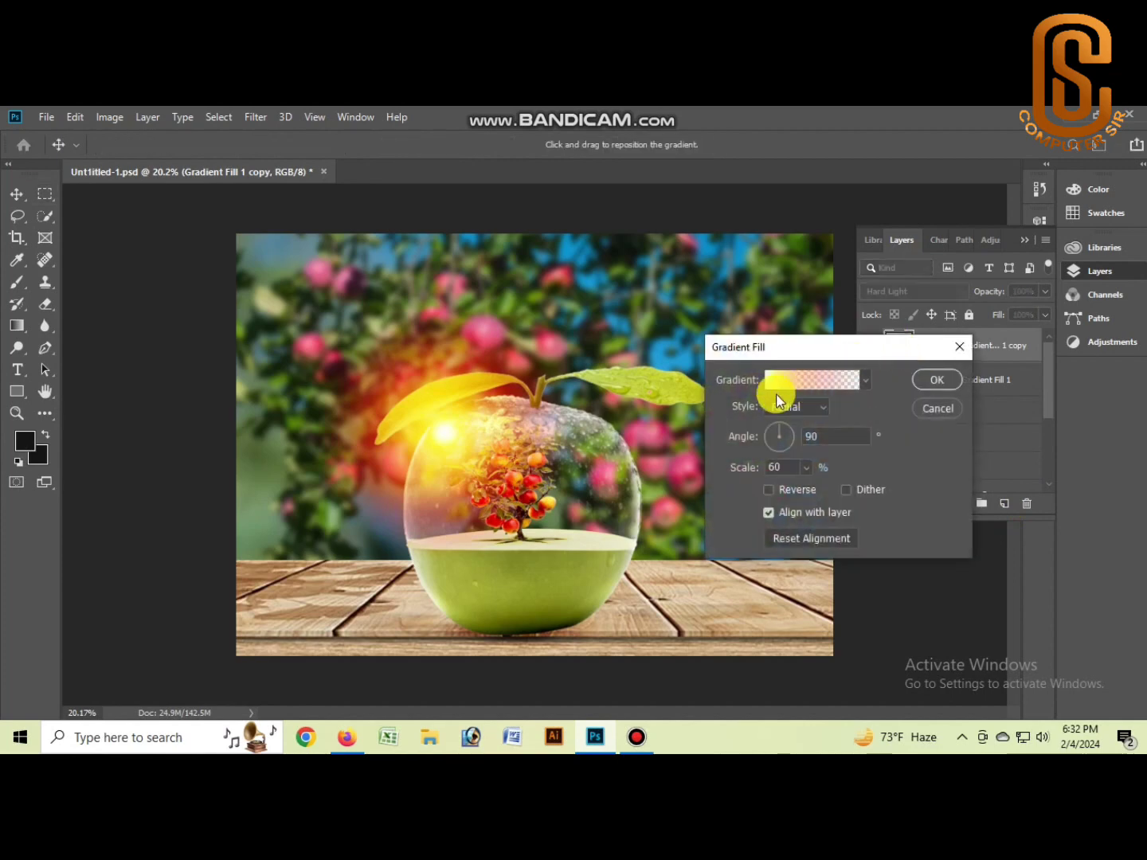
{"action": "mouse_move", "coordinate": [435, 441]}
{"action": "left_mouse_down"}
{"action": "mouse_move", "coordinate": [247, 305]}
{"action": "mouse_move", "coordinate": [256, 325]}
{"action": "mouse_move", "coordinate": [281, 340]}
{"action": "mouse_move", "coordinate": [273, 291]}
{"action": "left_mouse_up"}
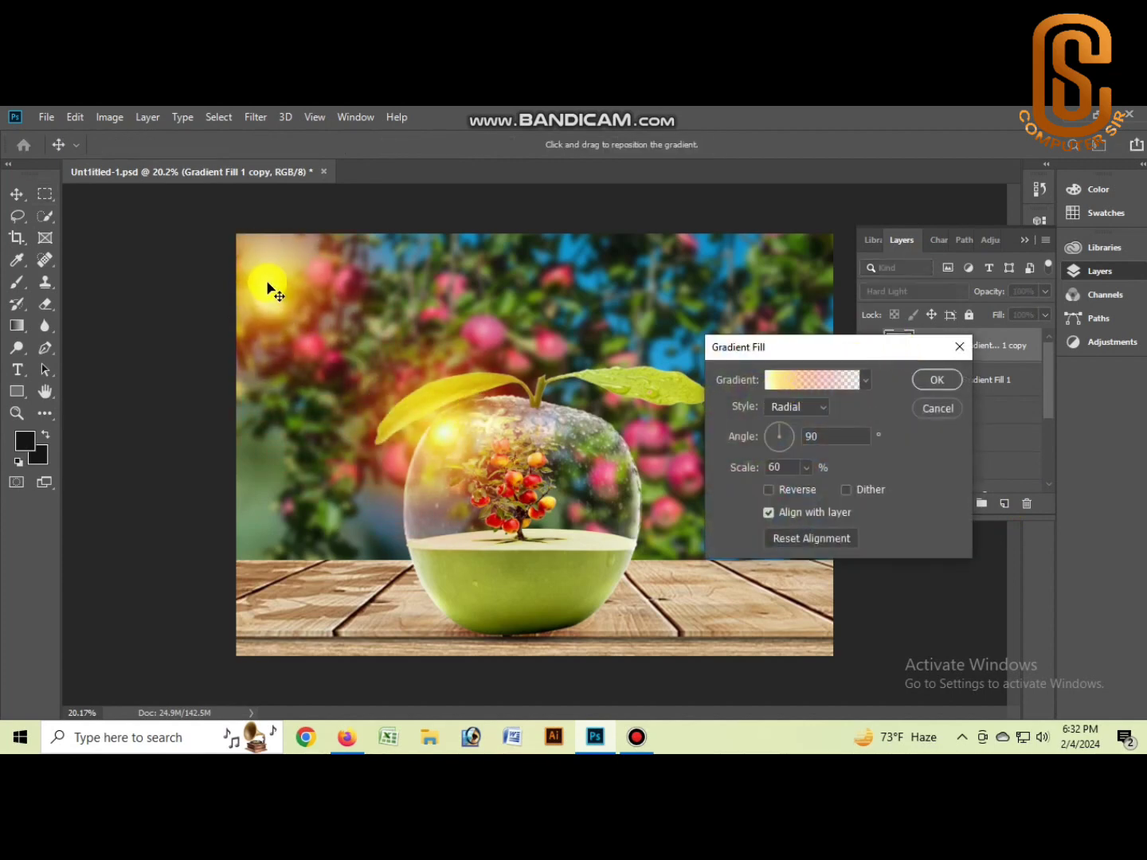
{"action": "left_click", "coordinate": [930, 379]}
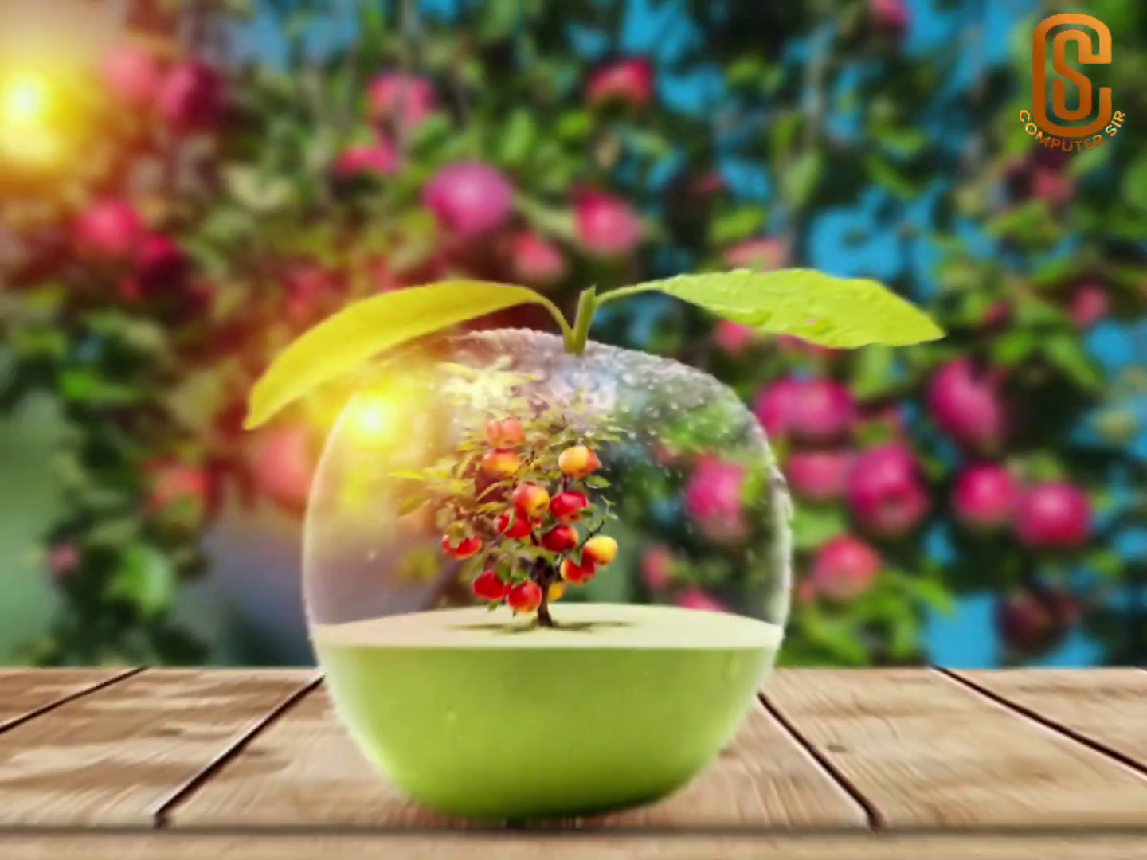